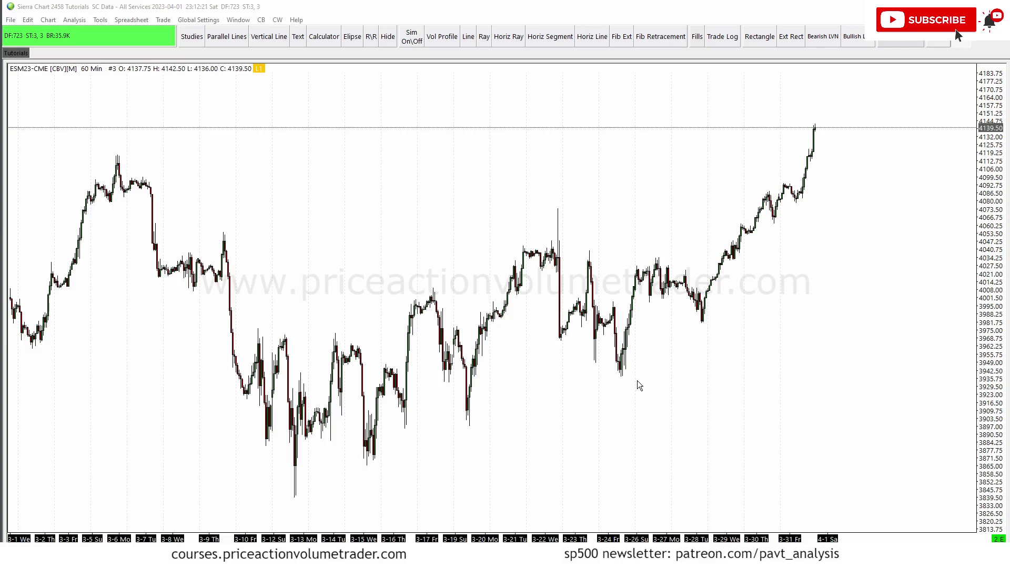
click(787, 293)
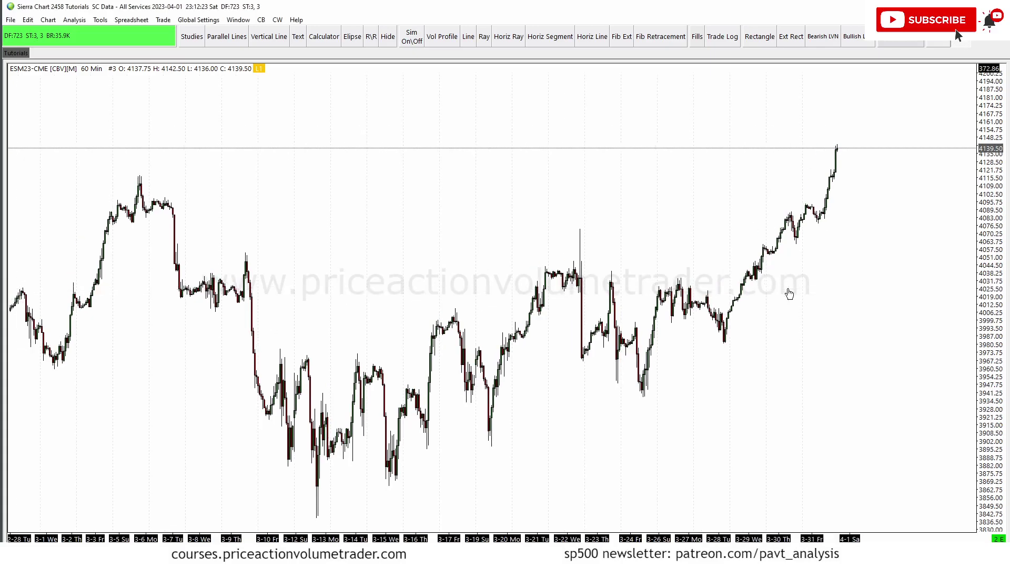
scroll(788, 293, up, 2)
scroll(788, 290, down, 2)
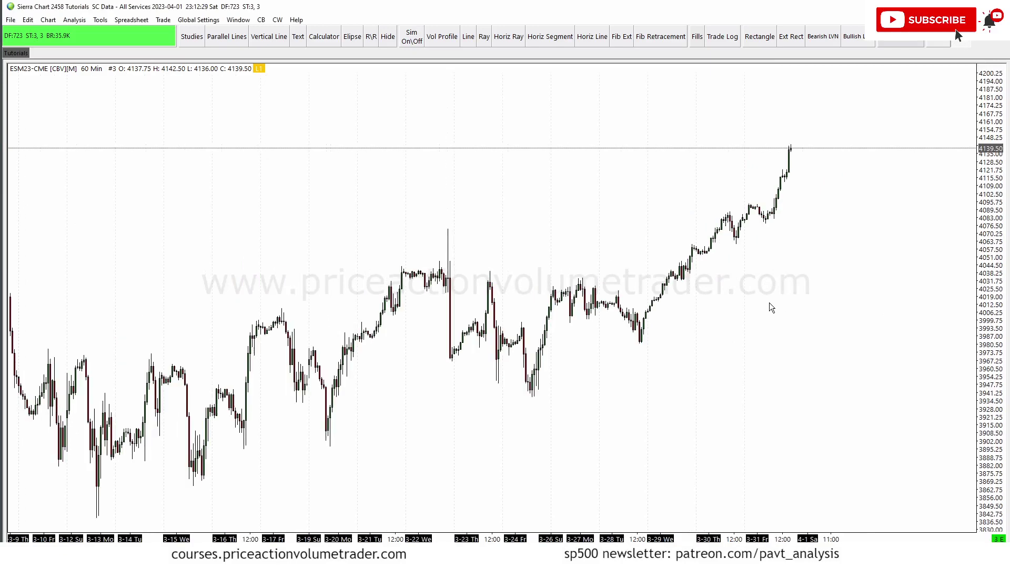
scroll(766, 315, down, 2)
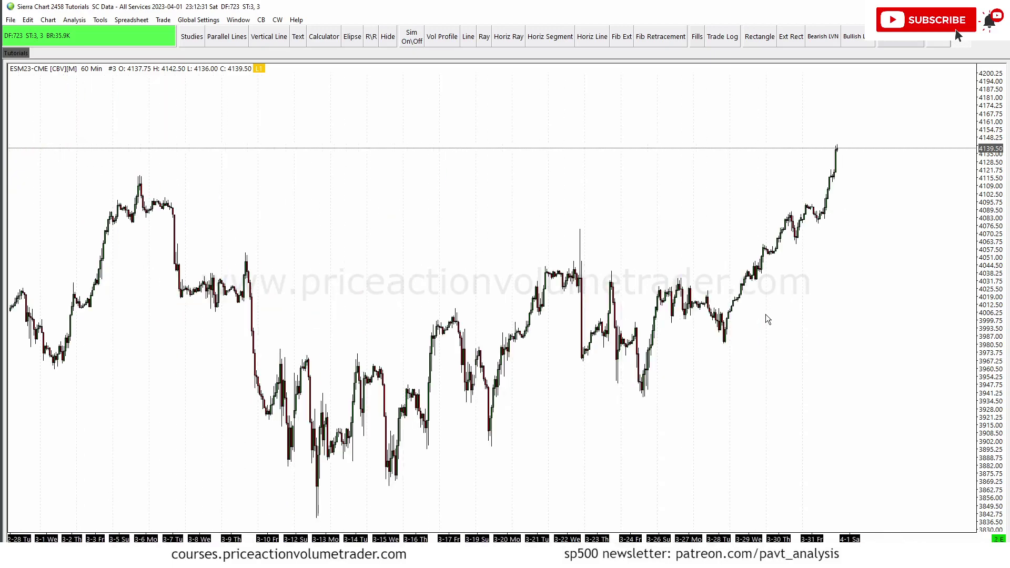
scroll(766, 316, up, 2)
scroll(766, 316, down, 2)
drag(819, 275, 828, 334)
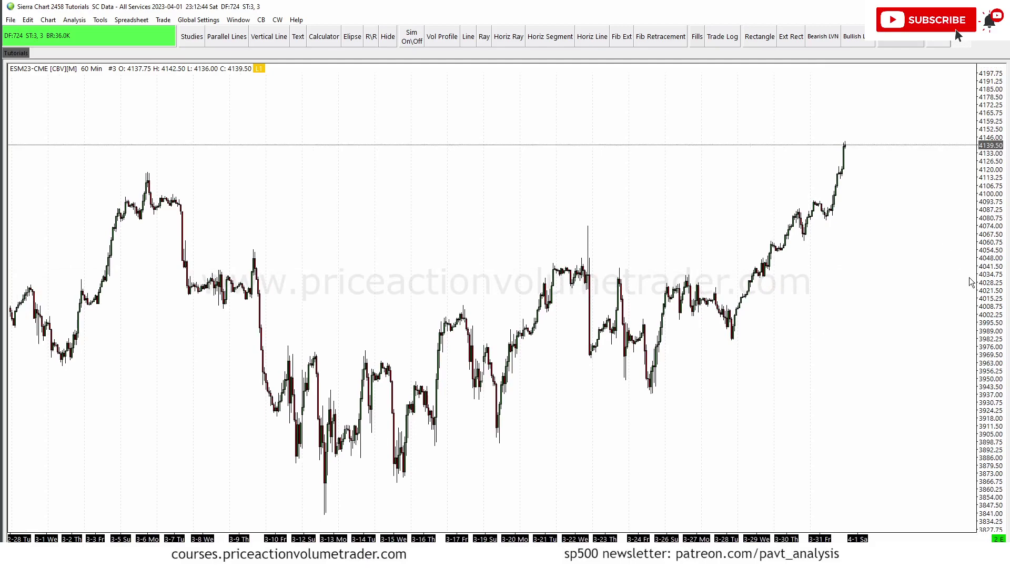
mouse_move(994, 295)
mouse_down()
mouse_move(990, 285)
mouse_move(991, 296)
mouse_up()
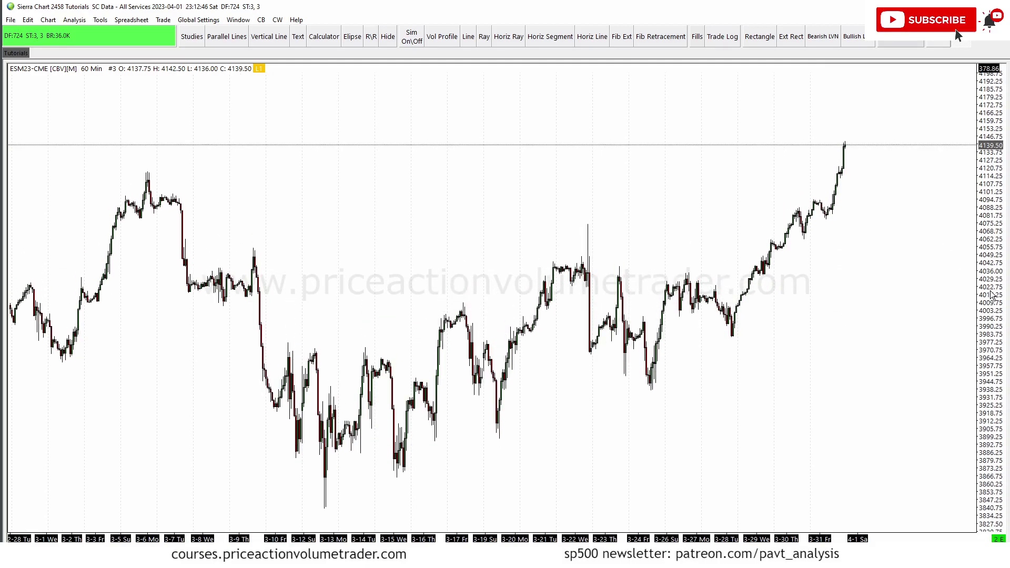
drag(898, 289, 898, 276)
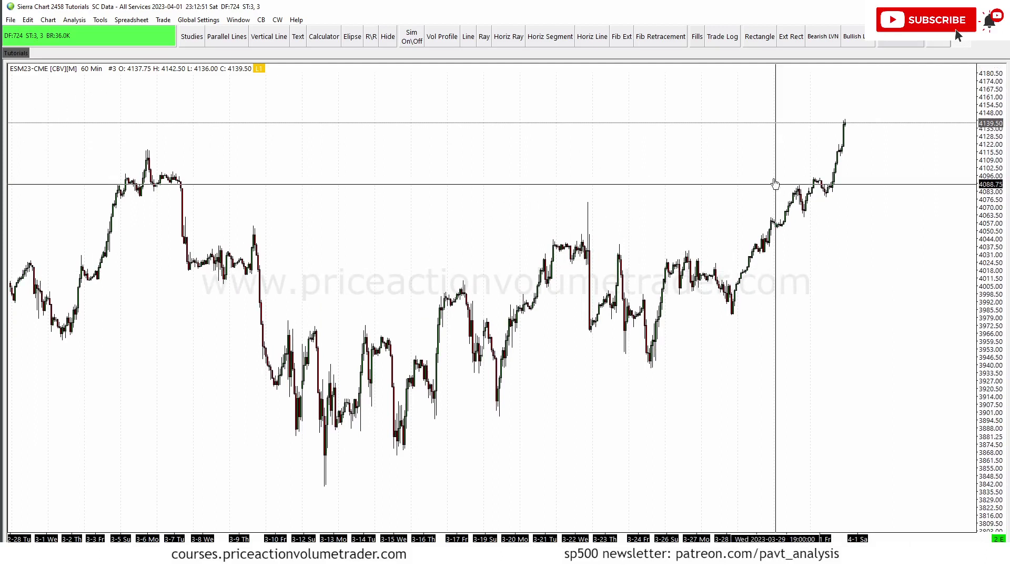
drag(776, 180, 735, 223)
scroll(763, 226, up, 3)
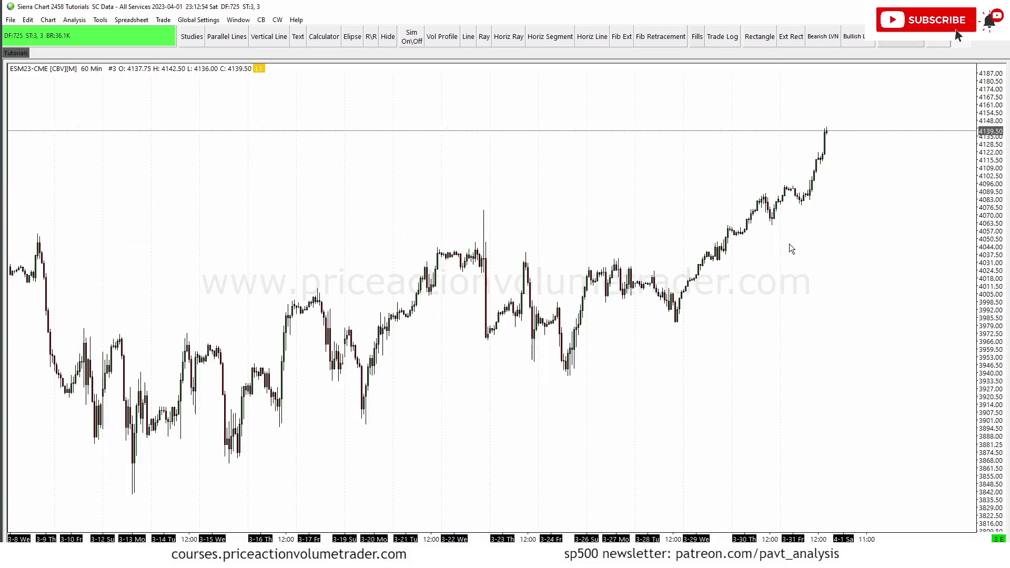
scroll(837, 272, up, 2)
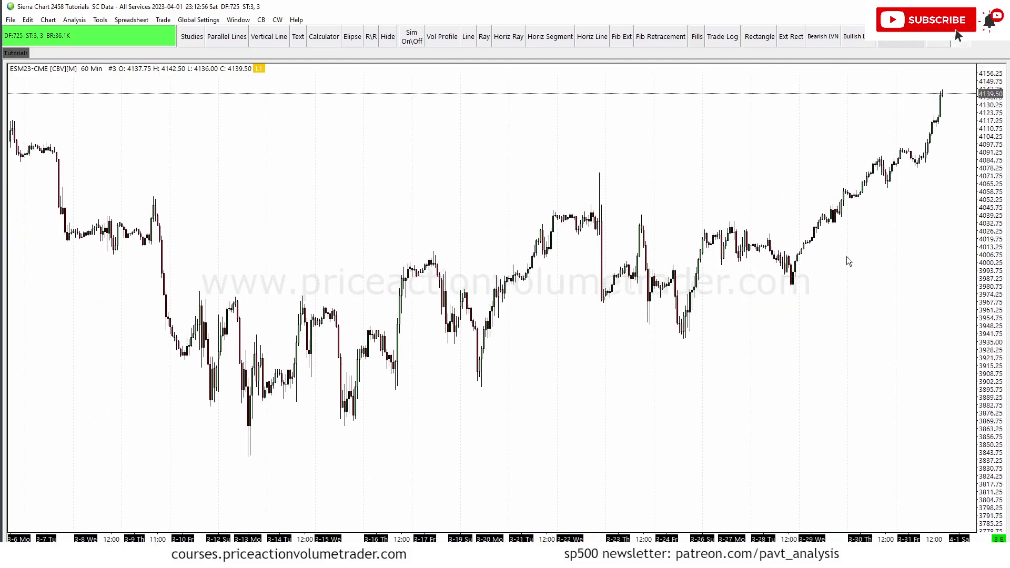
drag(845, 259, 543, 209)
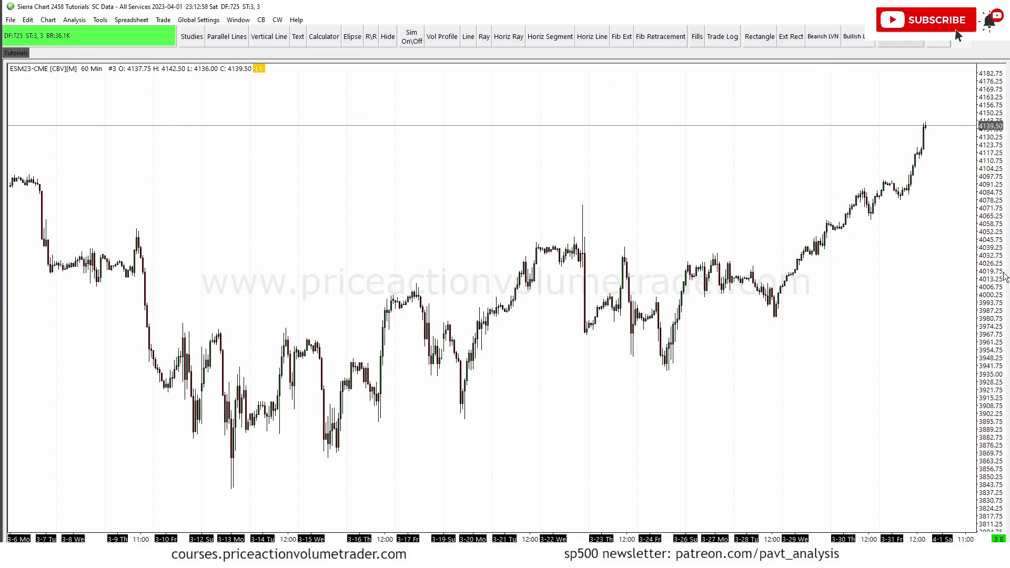
drag(1003, 275, 1000, 288)
scroll(924, 275, down, 2)
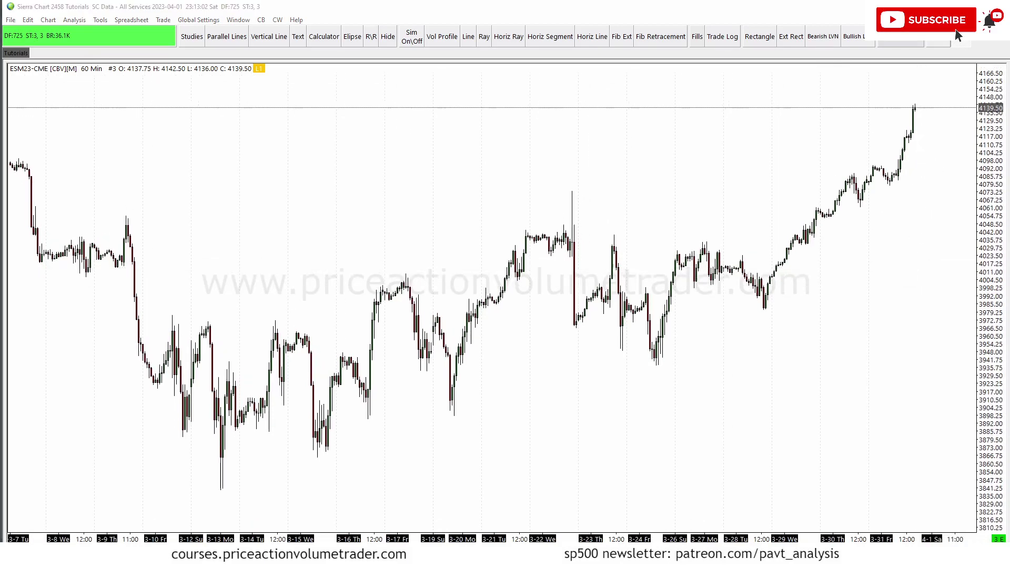
click(100, 21)
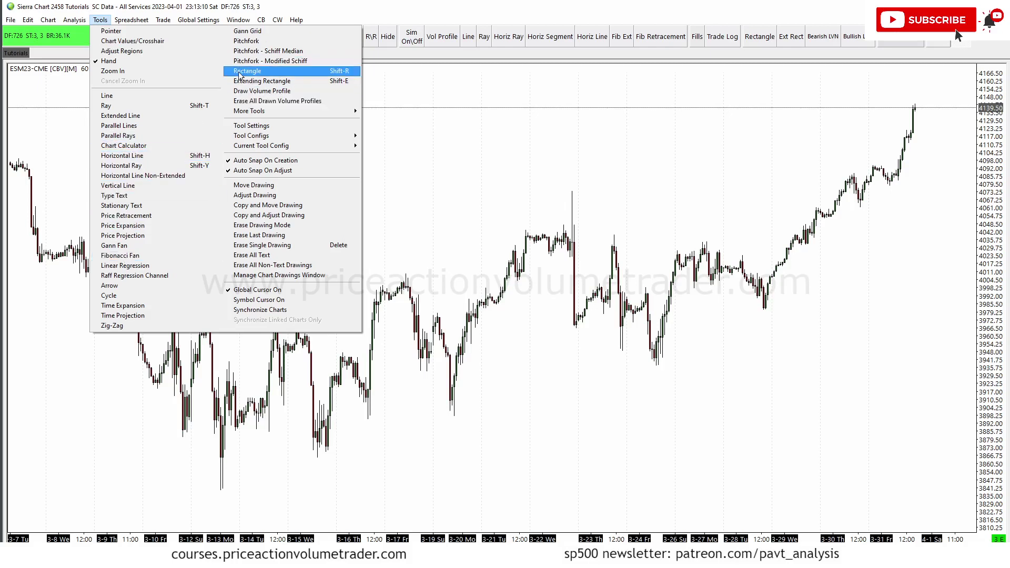
click(133, 140)
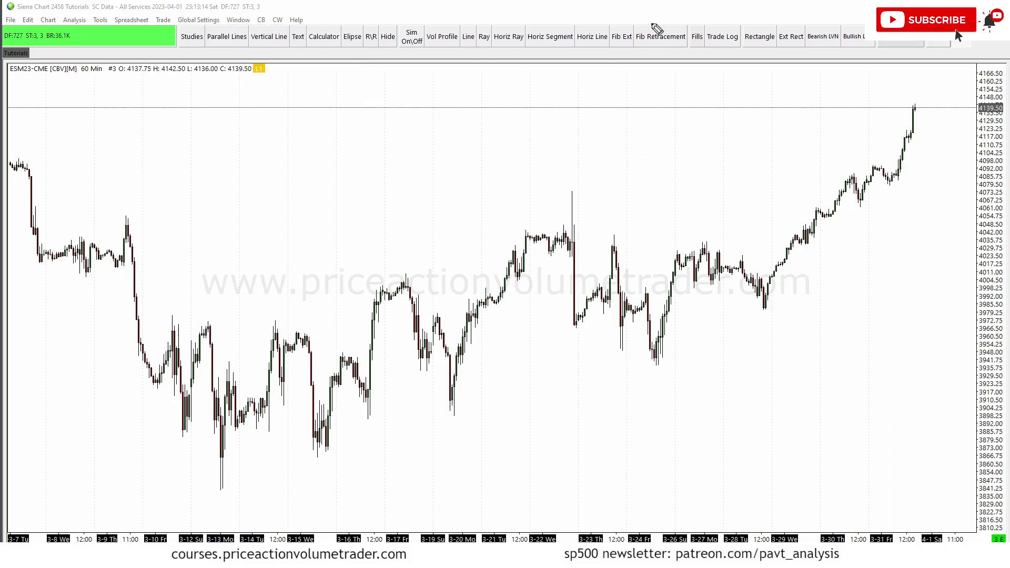
mouse_move(464, 22)
mouse_down()
mouse_move(483, 31)
mouse_move(576, 16)
mouse_up()
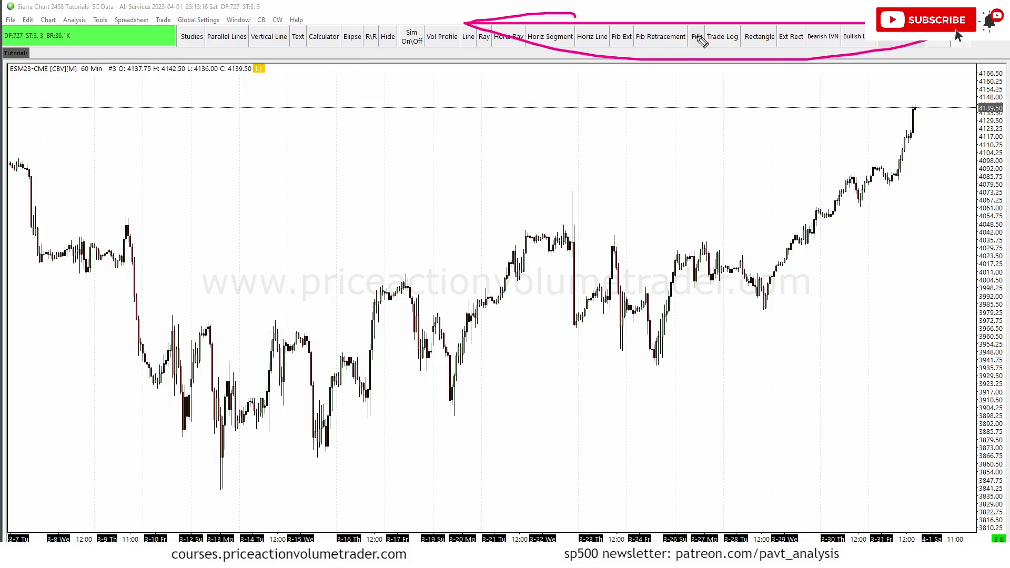
key(e)
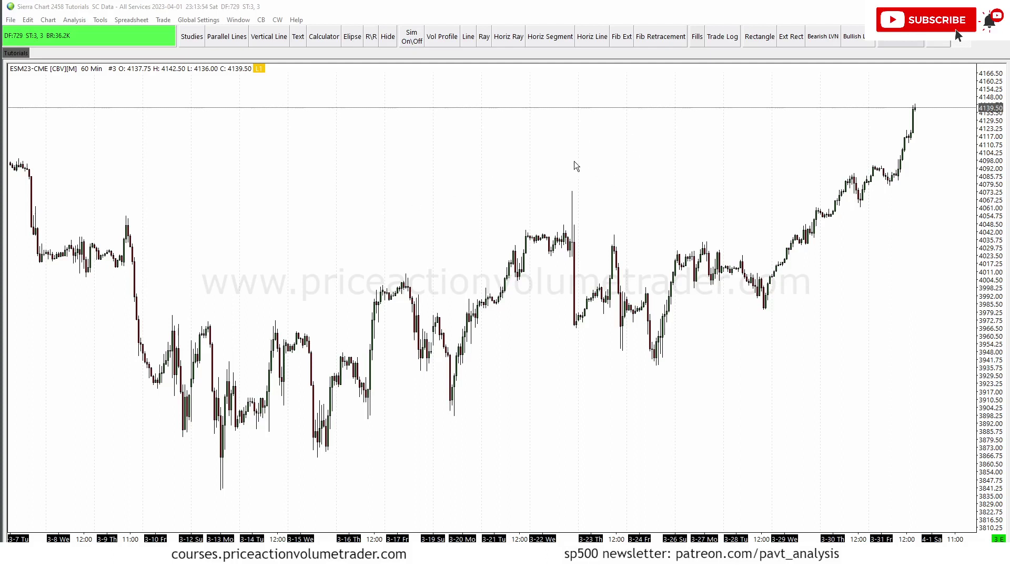
drag(574, 163, 558, 168)
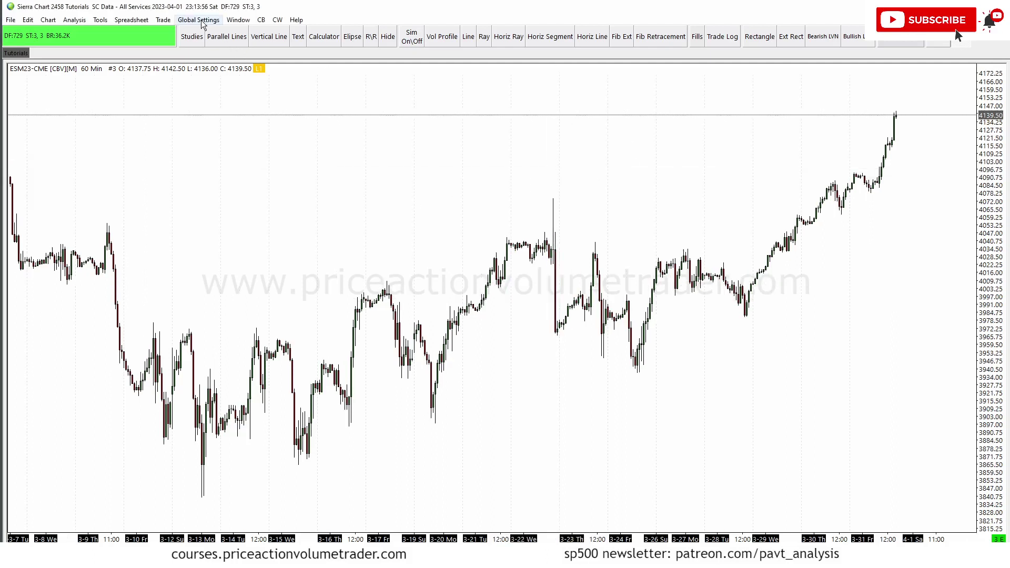
Step: Open the customization of Control Bar 1 and examine its available and selected command lists
click(201, 21)
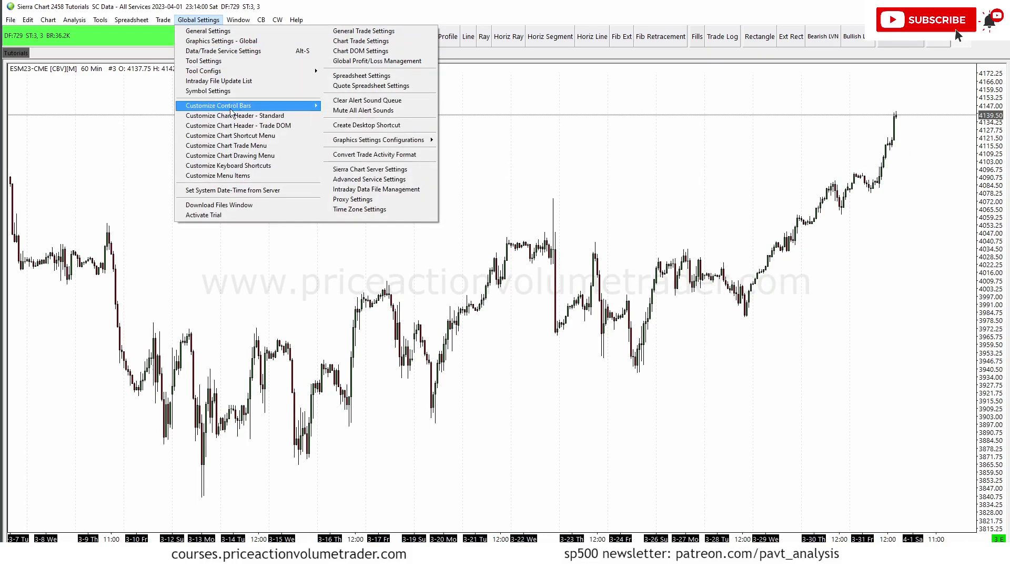
mouse_move(247, 106)
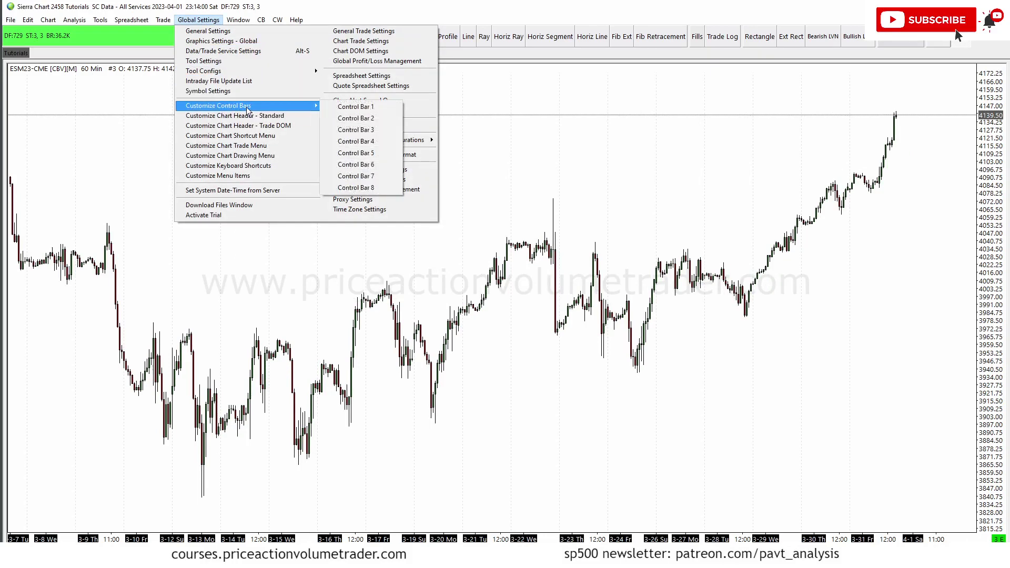
click(365, 106)
drag(224, 32, 517, 147)
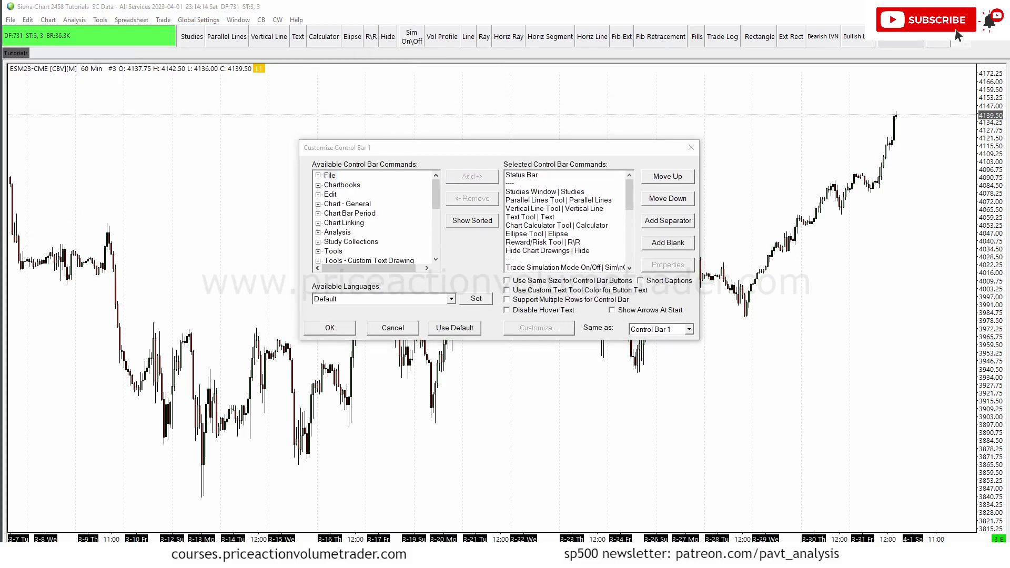
mouse_move(335, 178)
mouse_down()
mouse_move(364, 189)
mouse_move(340, 276)
mouse_move(335, 192)
mouse_move(352, 195)
mouse_move(336, 181)
mouse_move(351, 237)
mouse_move(366, 217)
mouse_move(332, 190)
mouse_move(329, 219)
mouse_up()
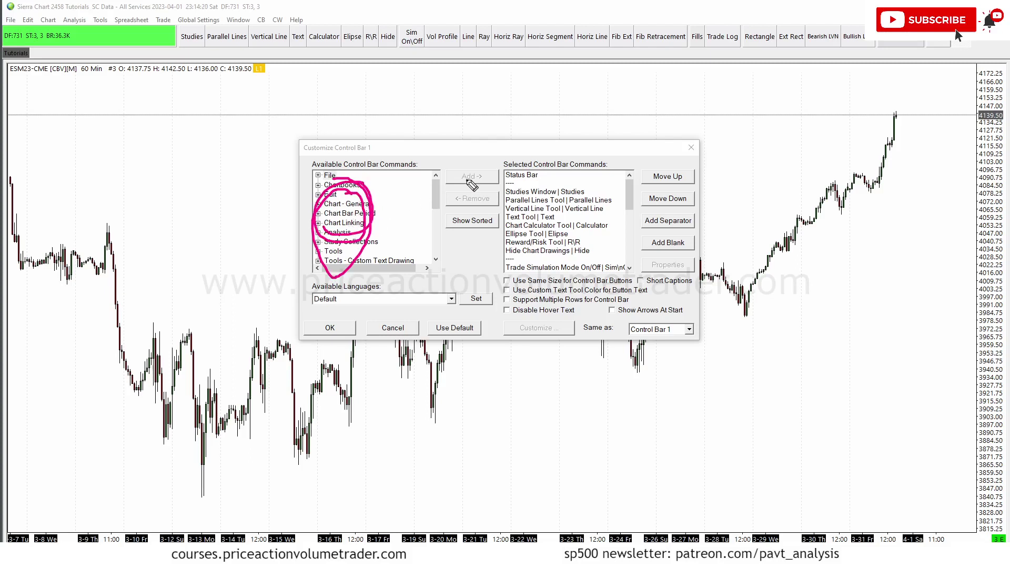
mouse_move(477, 170)
mouse_down()
mouse_move(598, 248)
mouse_move(529, 215)
mouse_move(558, 172)
mouse_up()
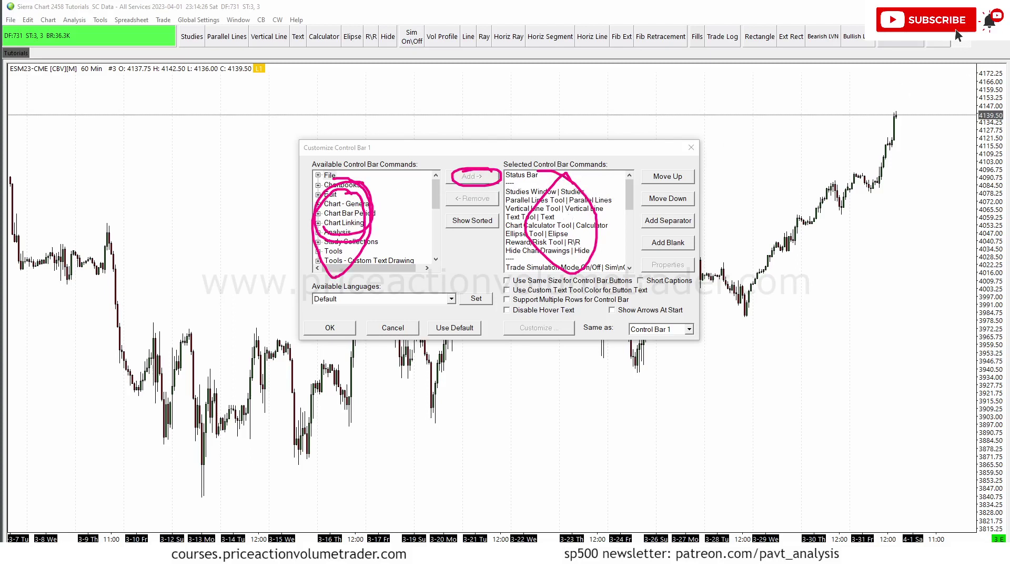
drag(171, 27, 992, 49)
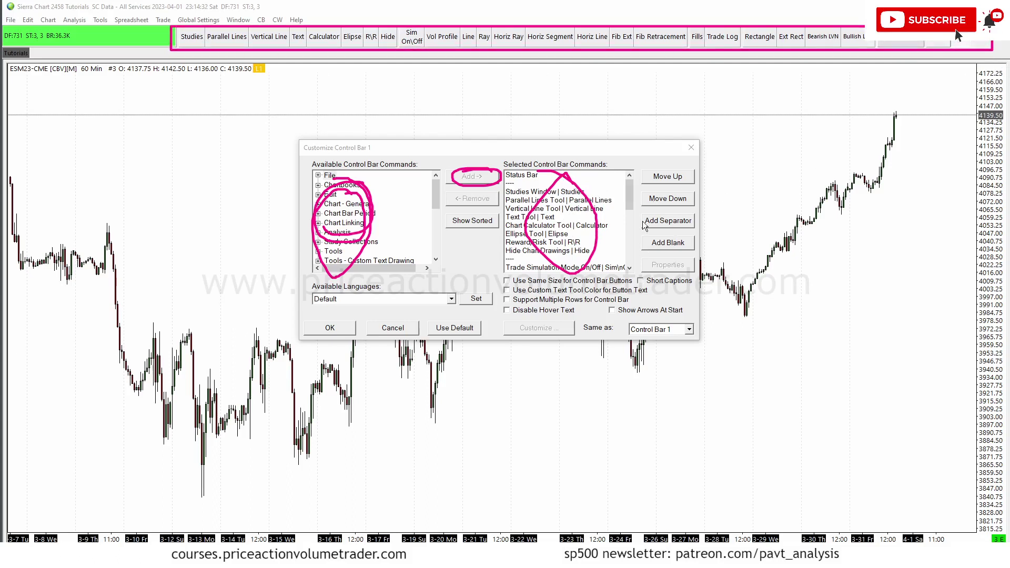
Step: View the button properties of the selected Text Tool command, then close the control bar customization
click(595, 217)
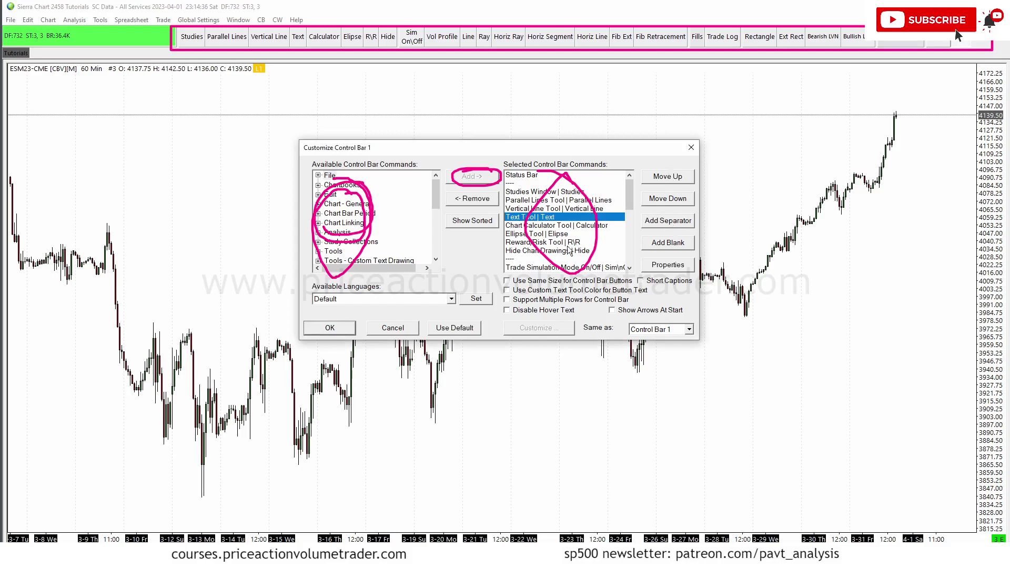
click(664, 266)
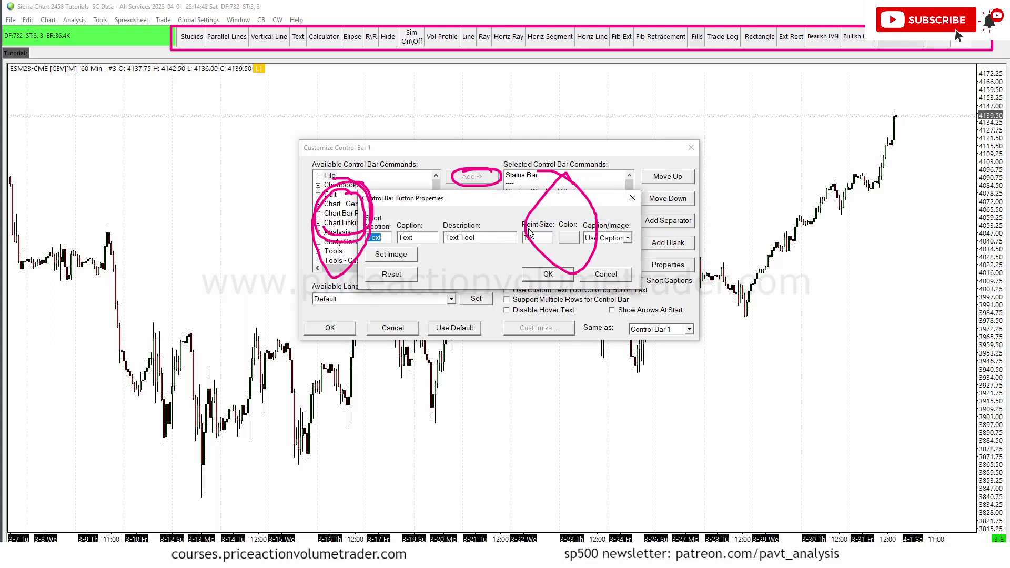
click(548, 275)
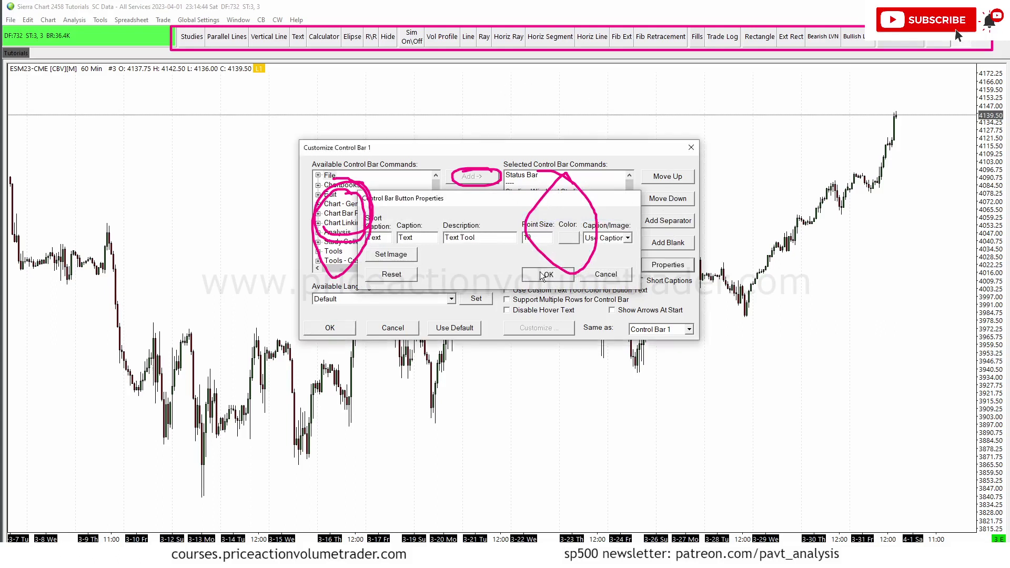
click(692, 147)
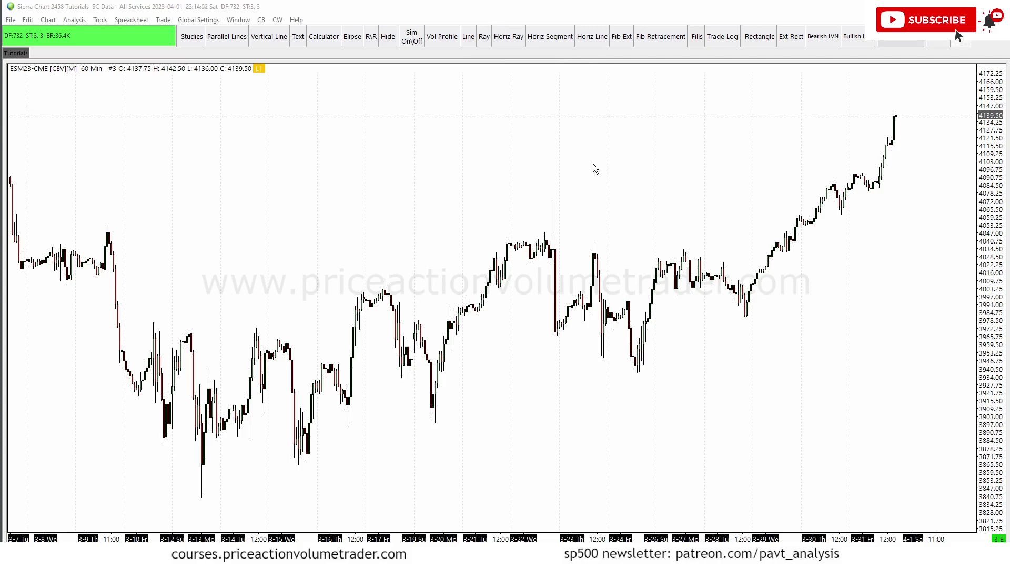
Step: Draw a trend line with the Line tool from the 3-13 low along the rising swing lows to about 4018 on 3-31
drag(593, 163, 580, 152)
scroll(726, 160, up, 3)
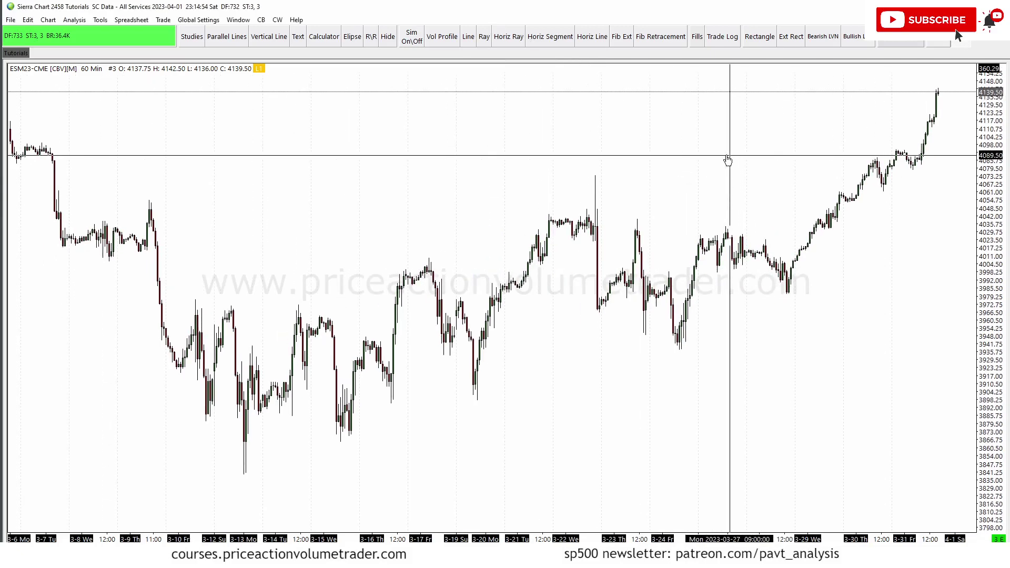
scroll(706, 153, down, 1)
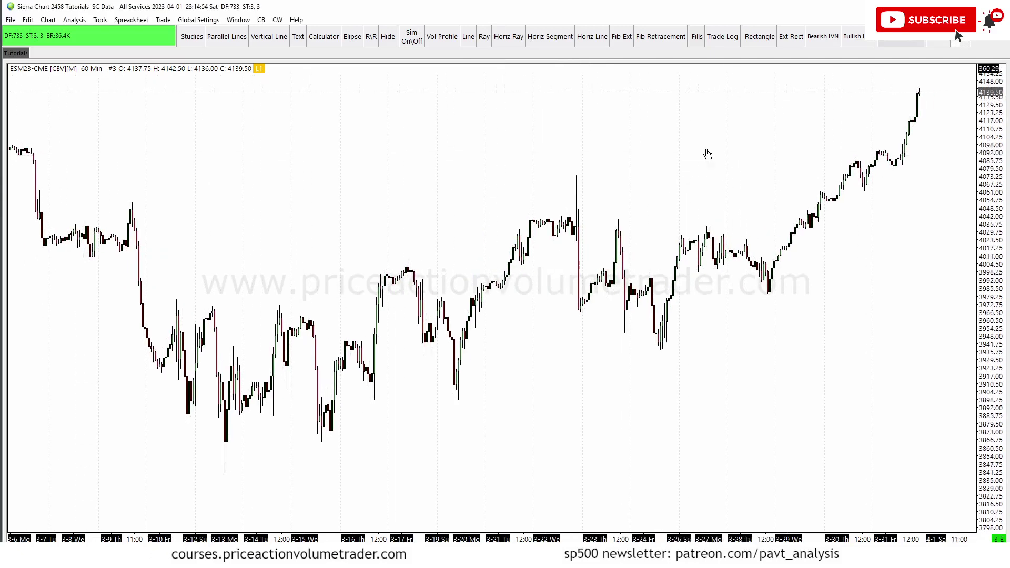
click(100, 20)
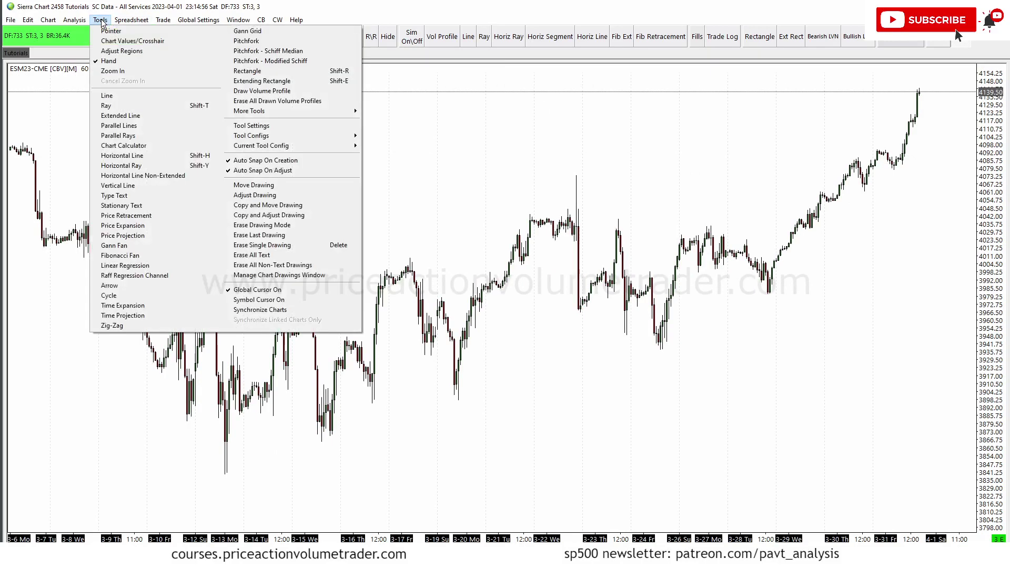
click(111, 97)
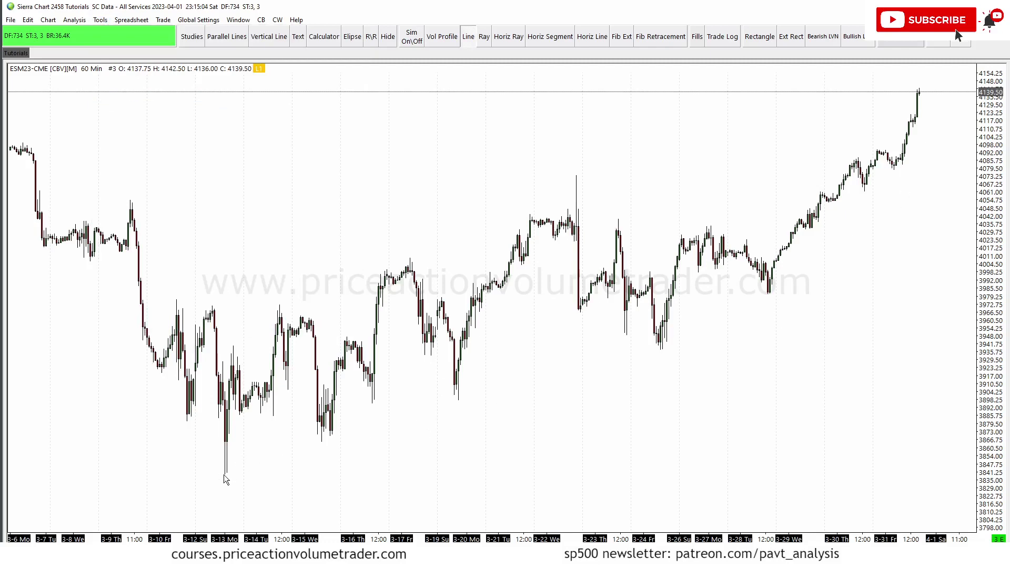
mouse_move(225, 475)
mouse_down()
mouse_move(839, 302)
mouse_move(970, 275)
mouse_move(909, 266)
mouse_move(907, 247)
mouse_up()
Step: Open the trend line's properties and load the TC1 configuration, Purple TL
drag(796, 361, 773, 349)
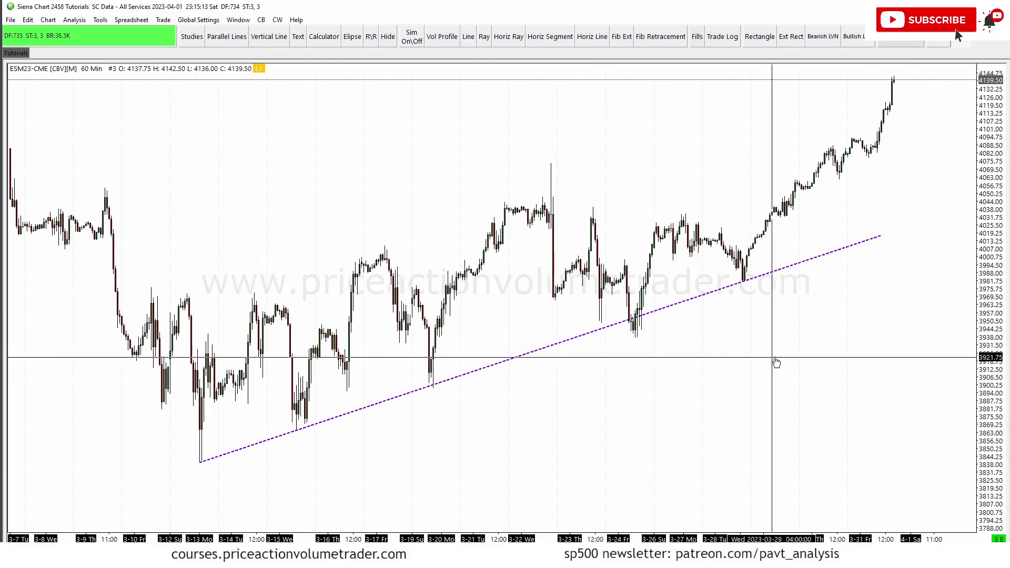
scroll(794, 363, up, 2)
drag(690, 307, 778, 311)
drag(970, 290, 895, 316)
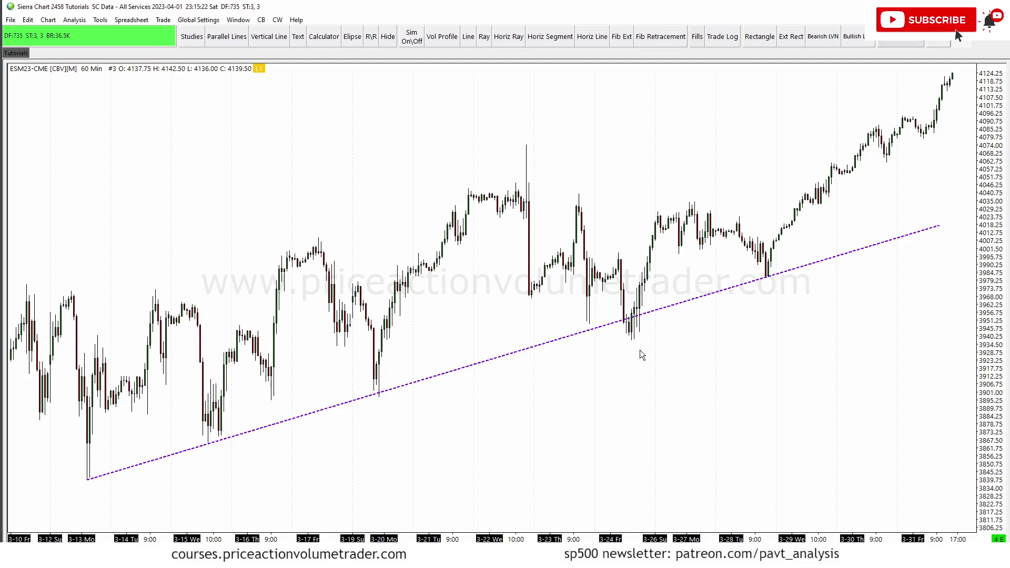
double_click(453, 373)
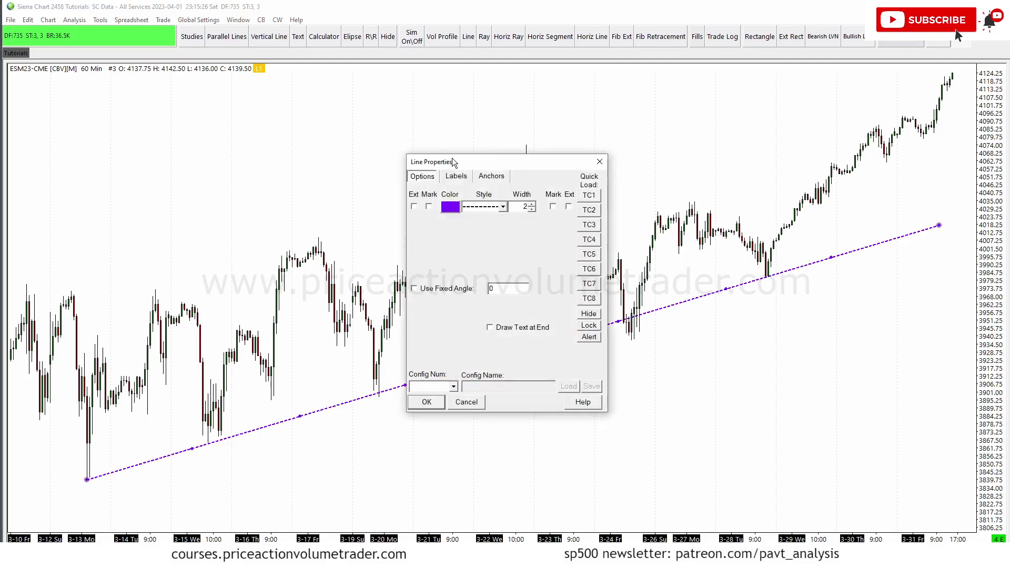
drag(453, 162, 208, 95)
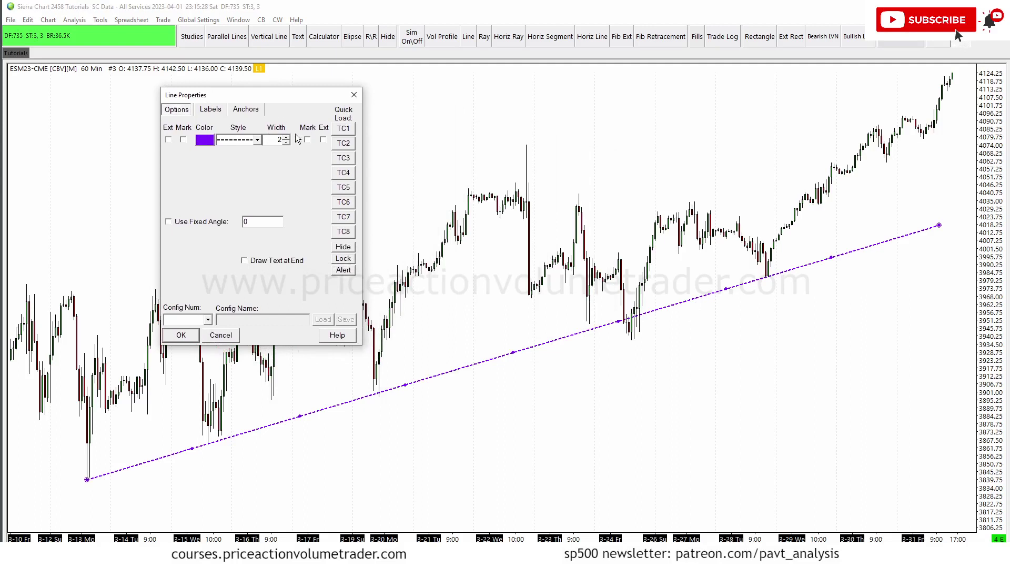
key(ctrl+2)
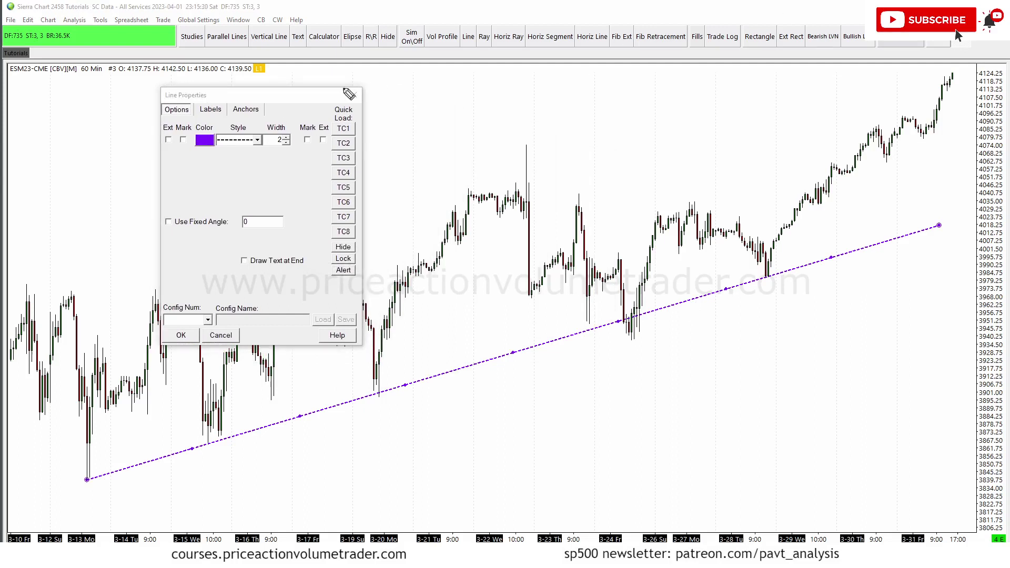
mouse_move(323, 104)
mouse_down()
mouse_move(364, 104)
mouse_move(366, 281)
mouse_move(323, 281)
mouse_move(325, 111)
mouse_move(337, 106)
mouse_move(361, 158)
mouse_move(353, 240)
mouse_up()
click(344, 129)
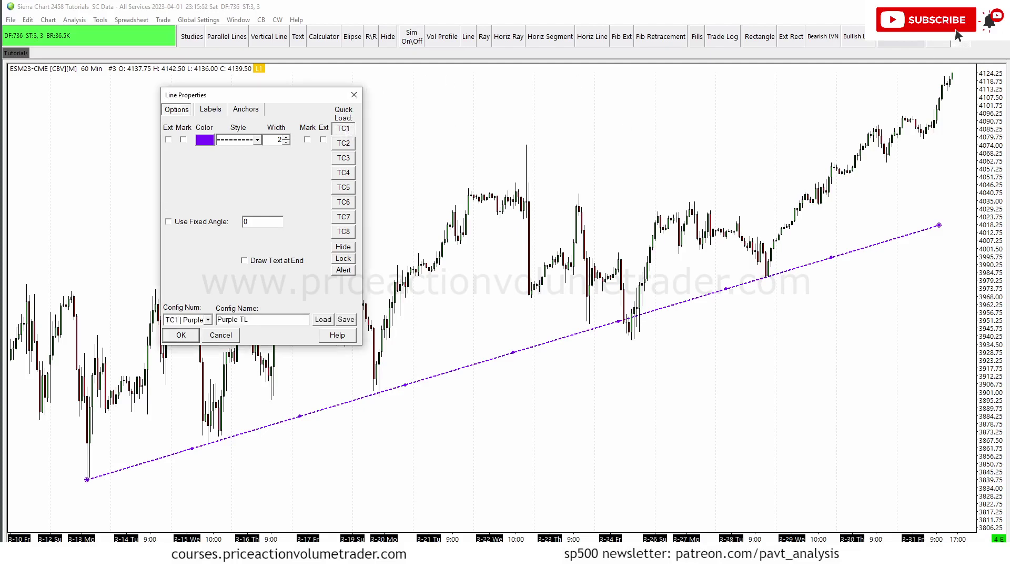
mouse_move(215, 308)
mouse_down()
mouse_move(268, 311)
mouse_move(230, 330)
mouse_move(250, 311)
mouse_up()
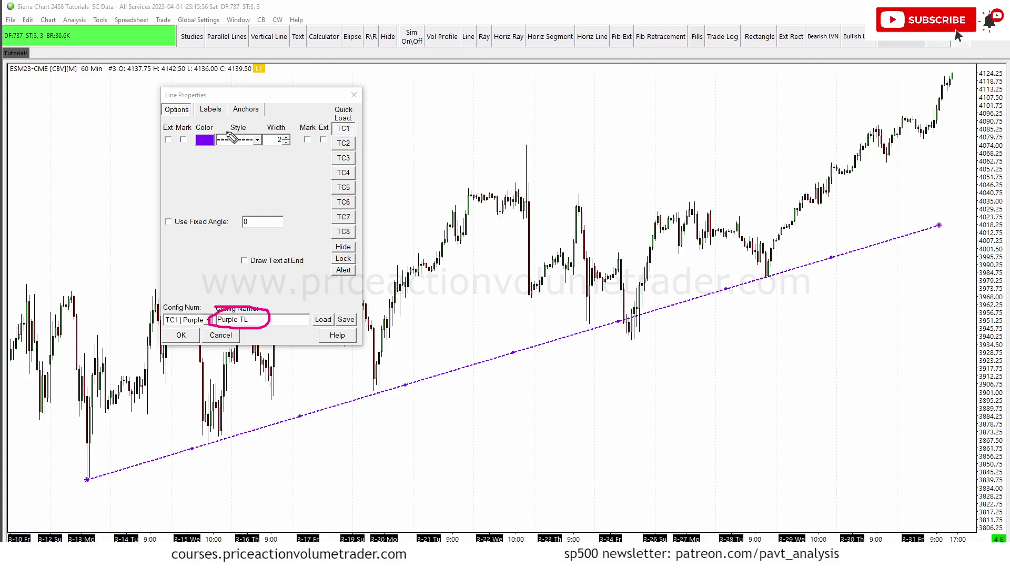
mouse_move(232, 137)
mouse_down()
mouse_move(258, 145)
mouse_move(193, 142)
mouse_move(226, 122)
mouse_move(277, 148)
mouse_move(275, 135)
mouse_up()
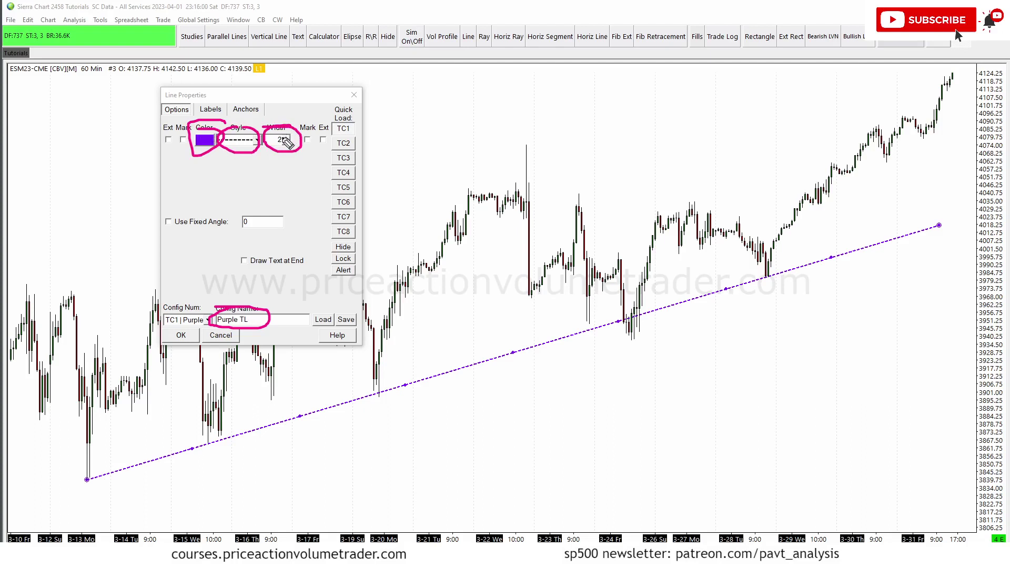
mouse_move(537, 334)
mouse_down()
mouse_move(586, 331)
mouse_move(532, 341)
mouse_move(567, 342)
mouse_up()
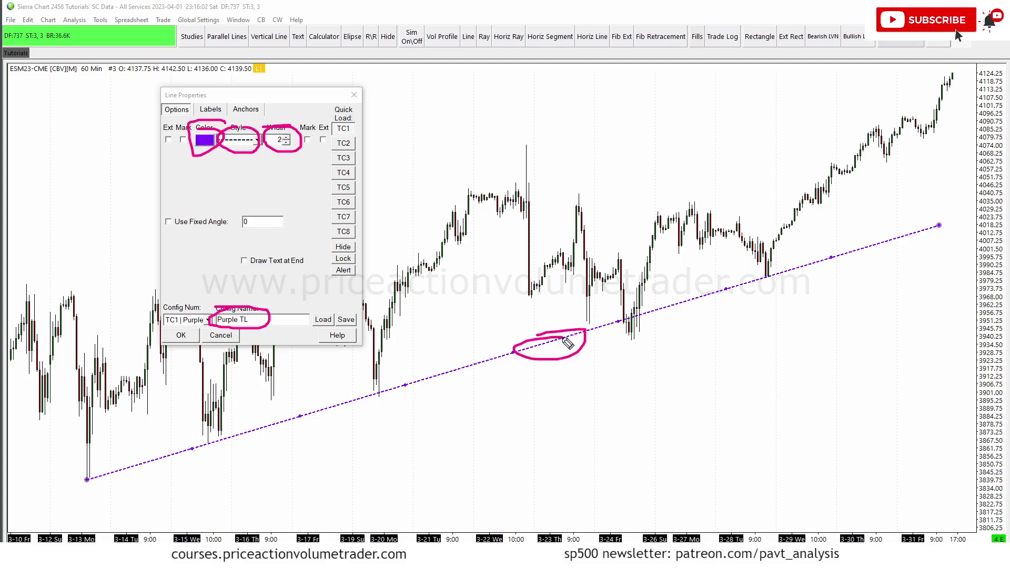
mouse_move(330, 120)
mouse_down()
mouse_move(371, 123)
mouse_move(367, 137)
mouse_move(331, 136)
mouse_move(330, 119)
mouse_move(342, 119)
mouse_up()
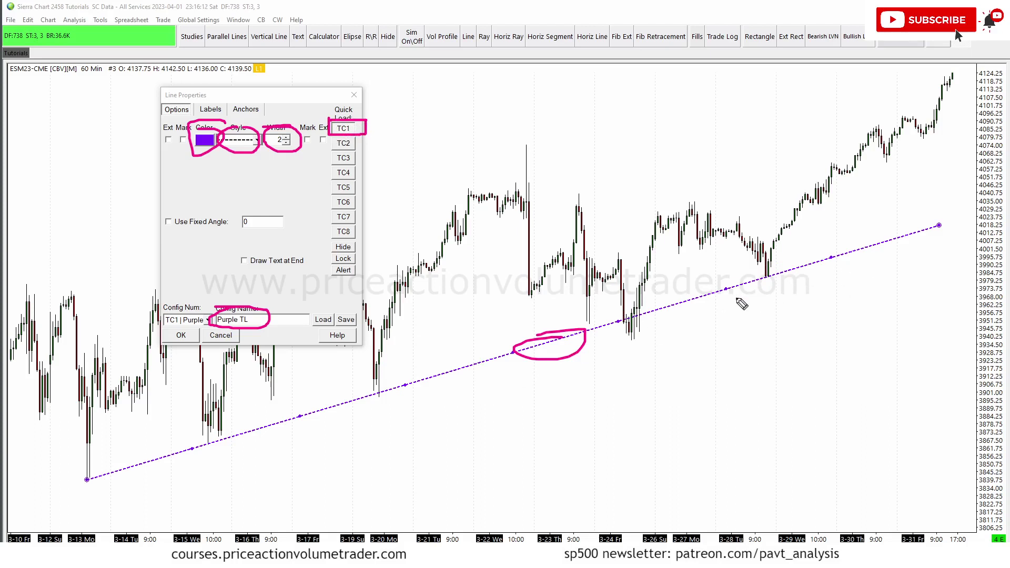
key(Escape)
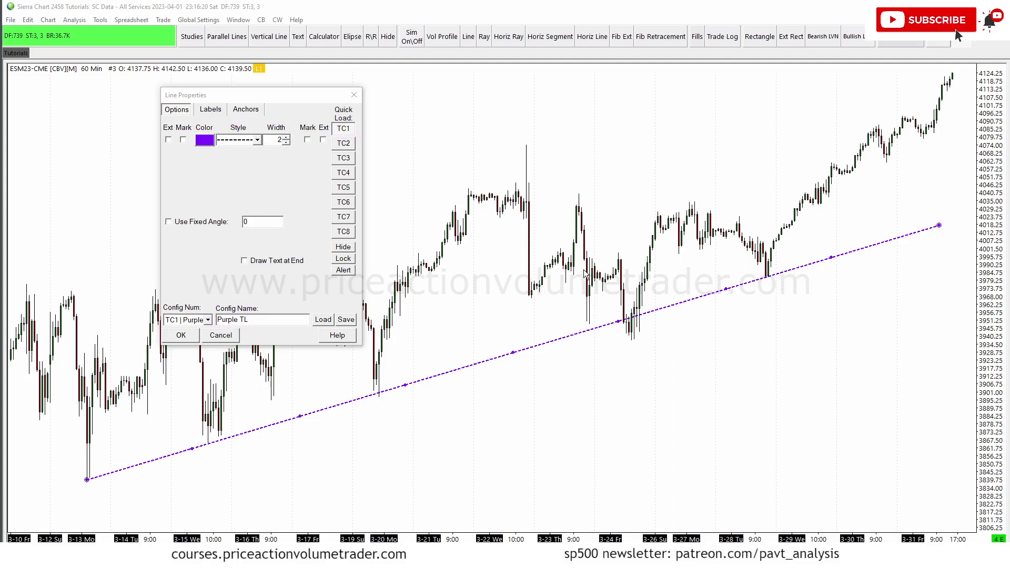
Step: Preview the quick-load configurations TC1 to TC6 on the trend line, finishing with TC3, Brown Level Line
click(343, 144)
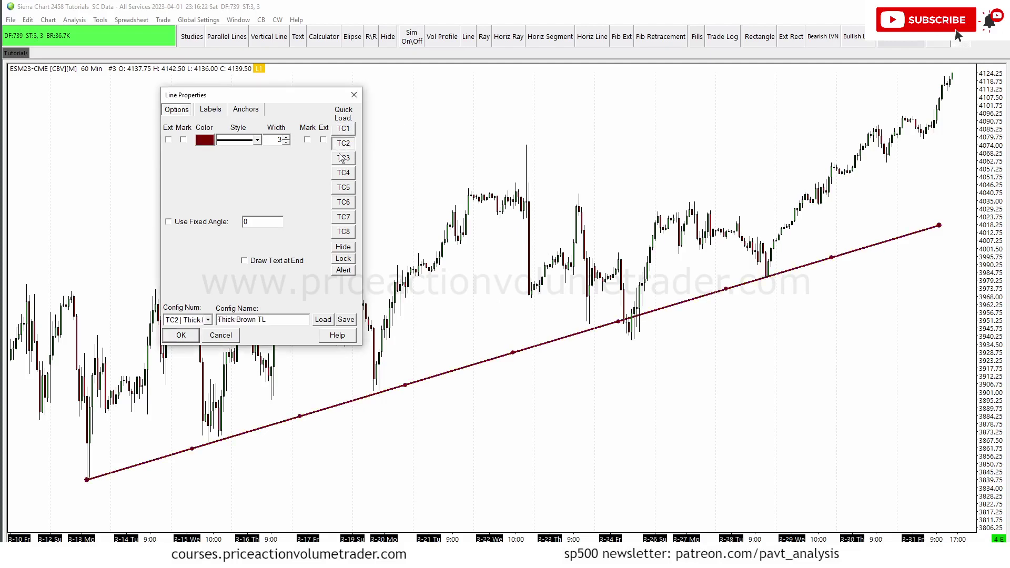
click(342, 129)
click(343, 143)
click(343, 159)
click(342, 173)
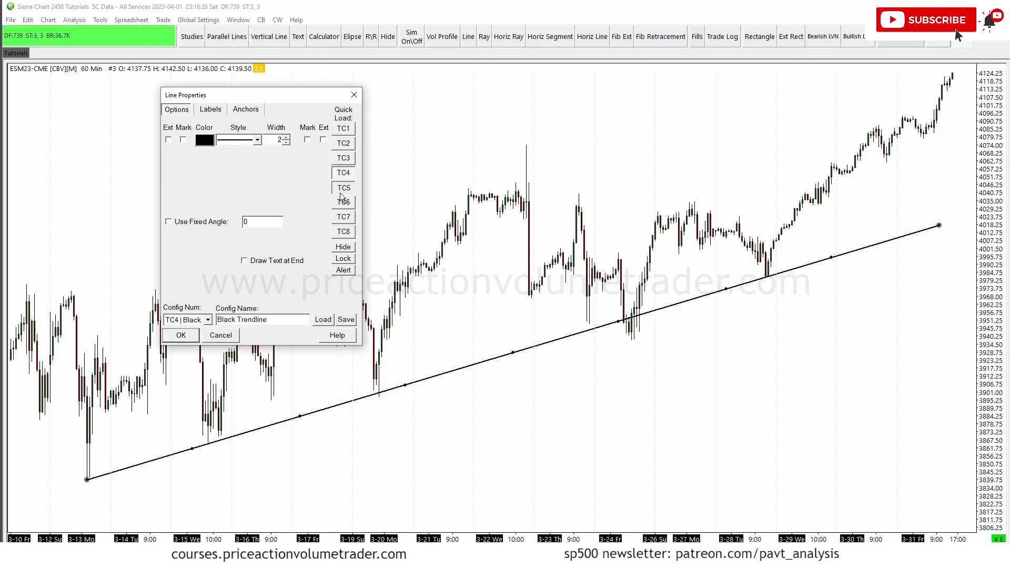
click(343, 188)
click(343, 203)
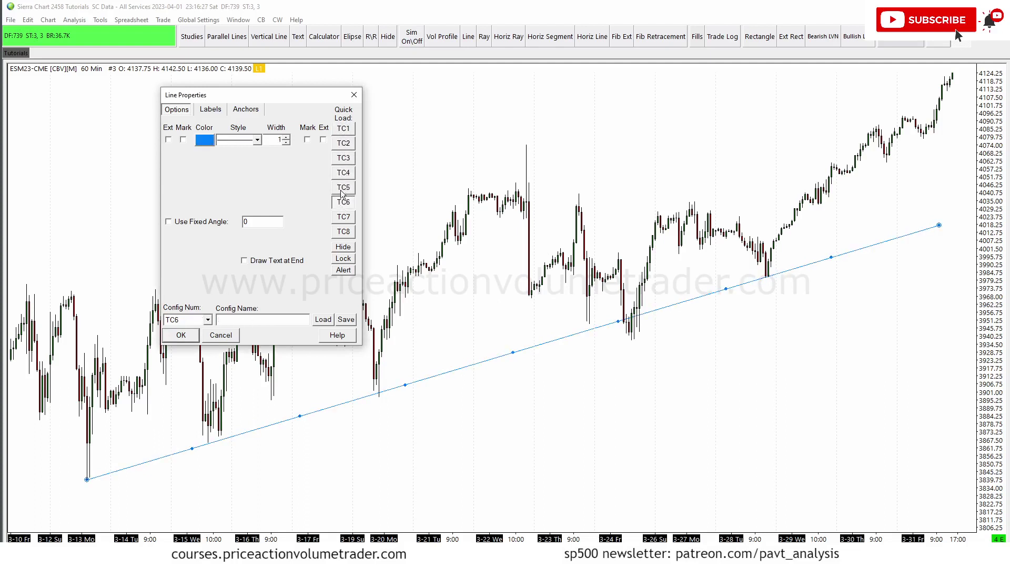
click(343, 159)
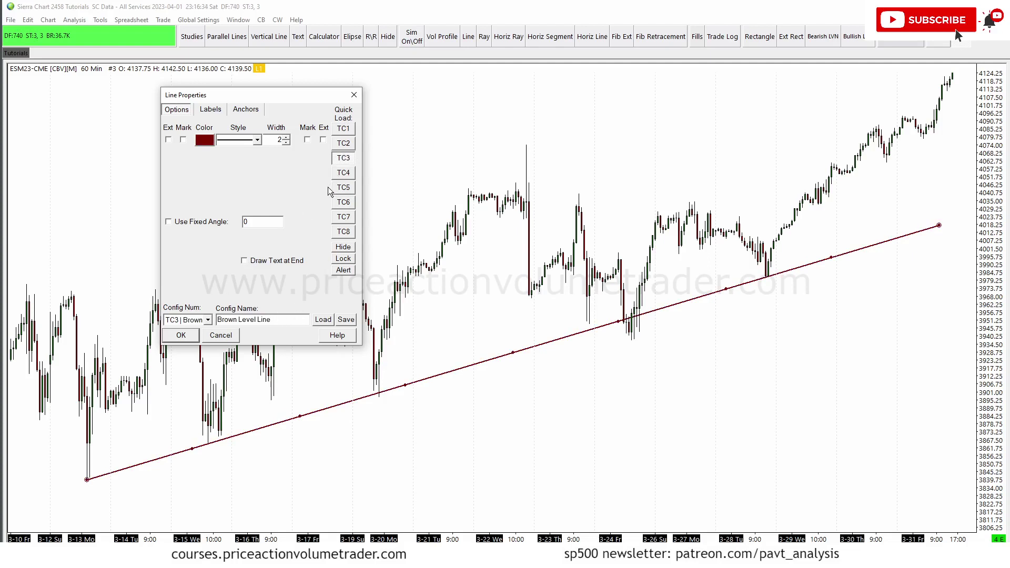
Step: Change the trend line's color to bright blue, its style to dotted and its width to 3
click(213, 141)
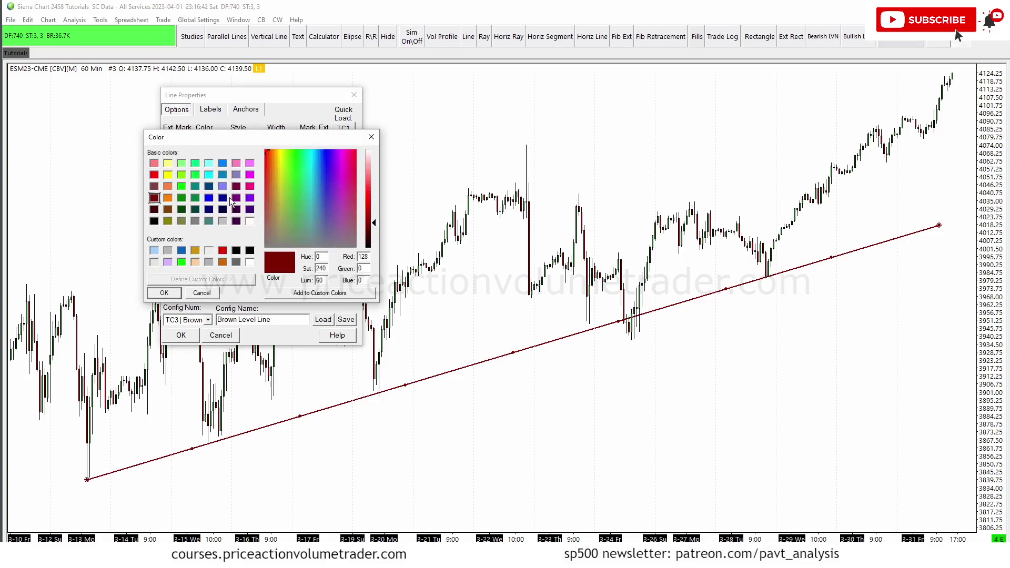
click(222, 163)
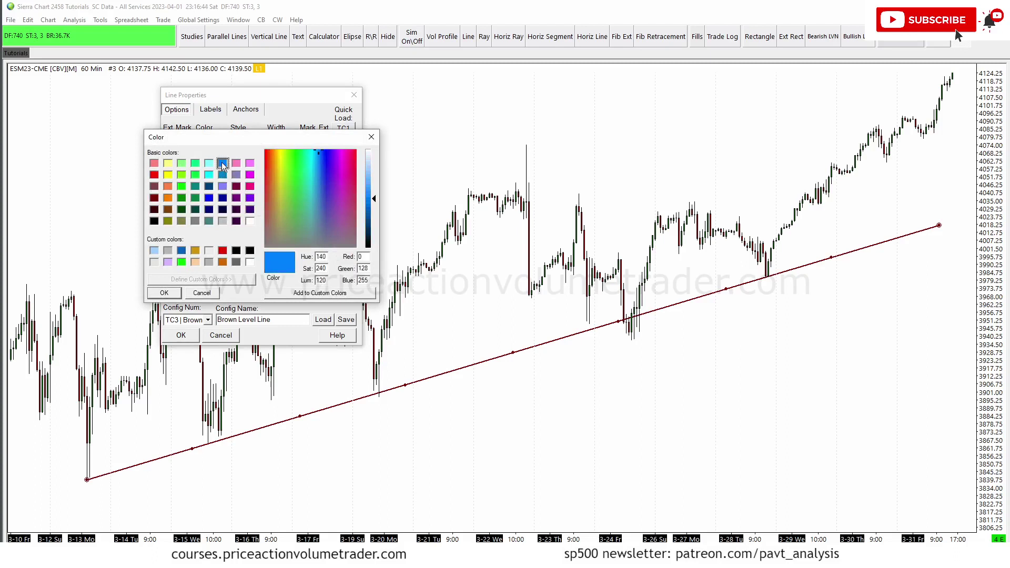
click(165, 293)
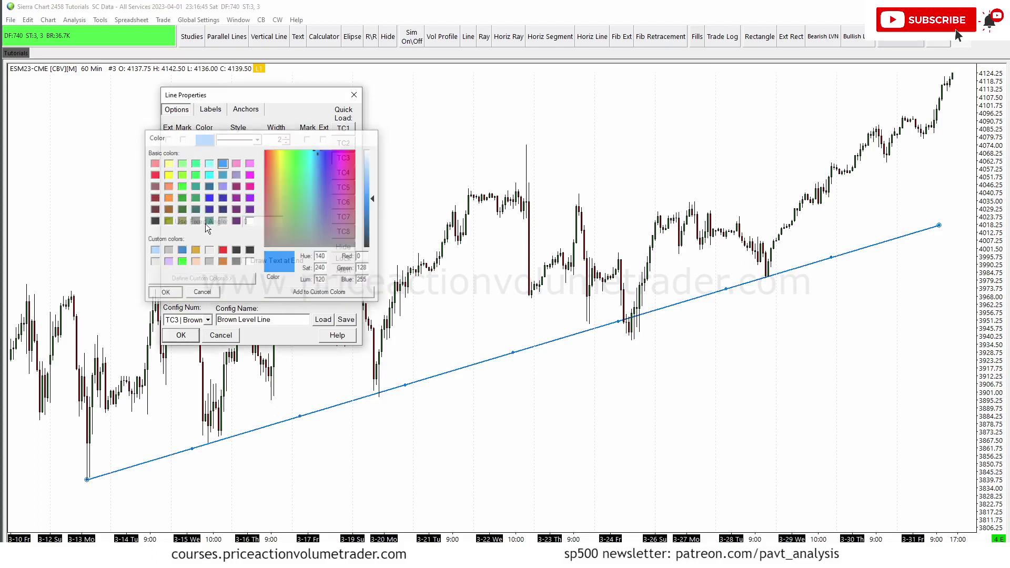
click(257, 141)
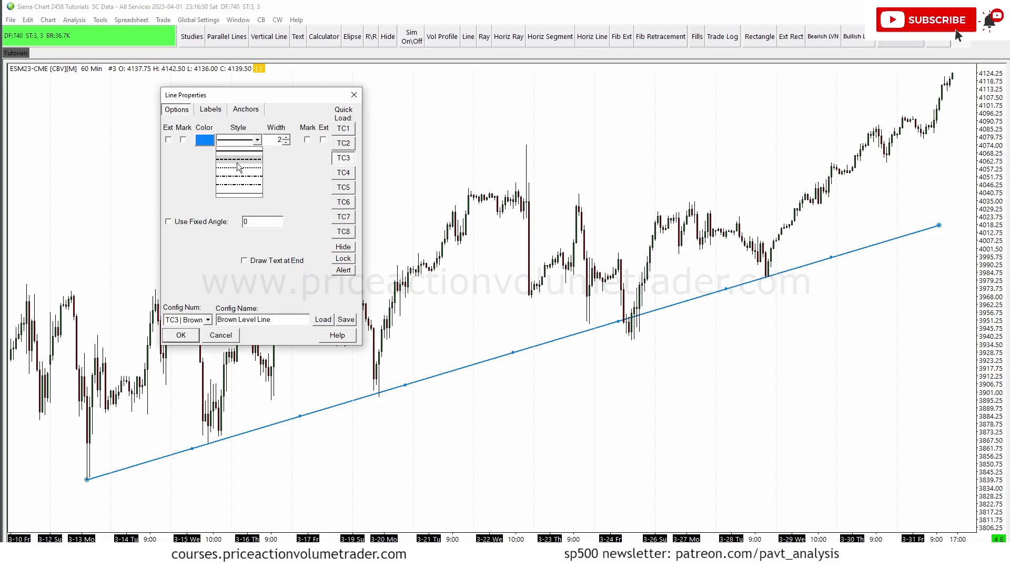
click(236, 167)
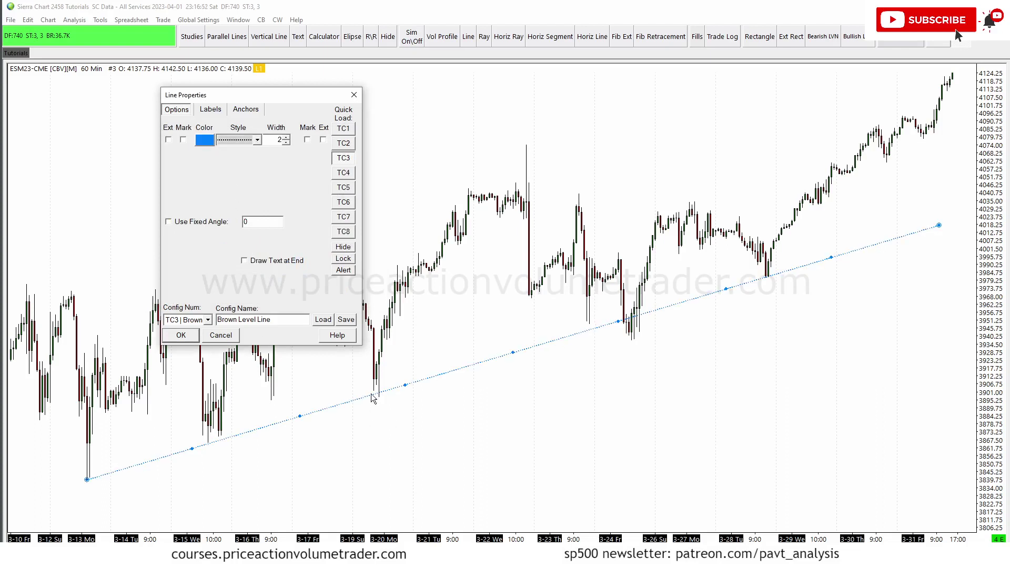
click(257, 140)
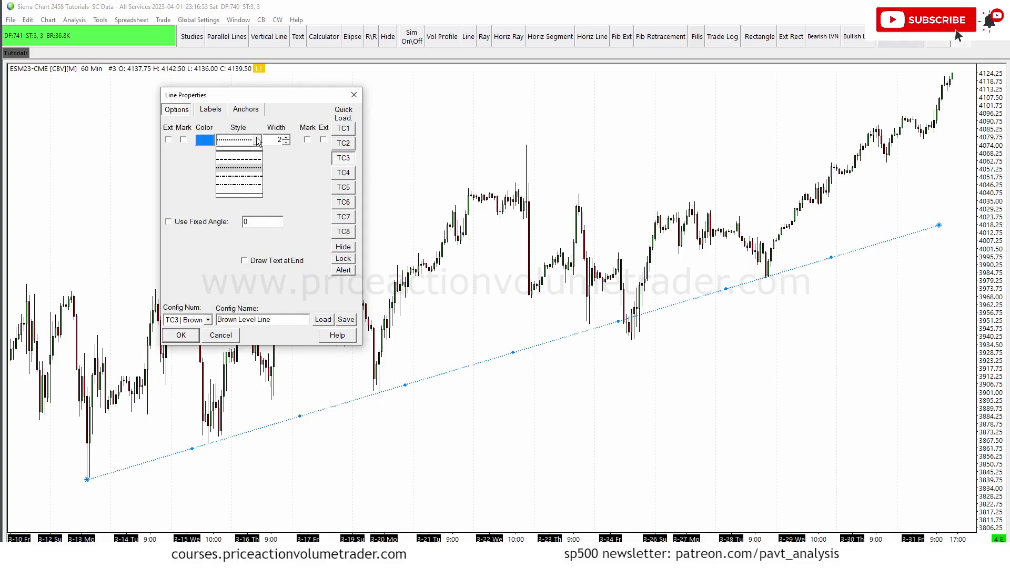
click(241, 141)
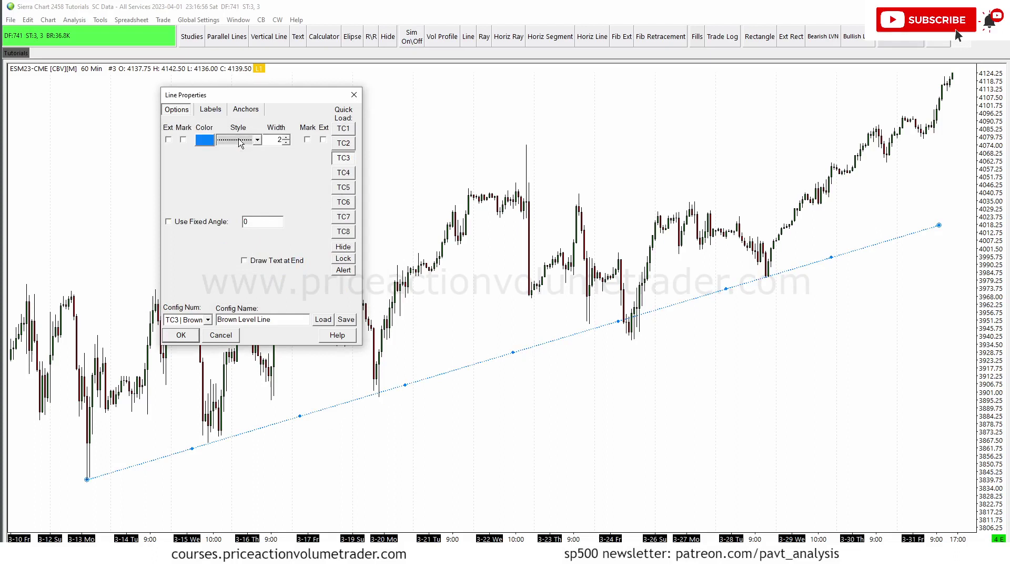
click(286, 137)
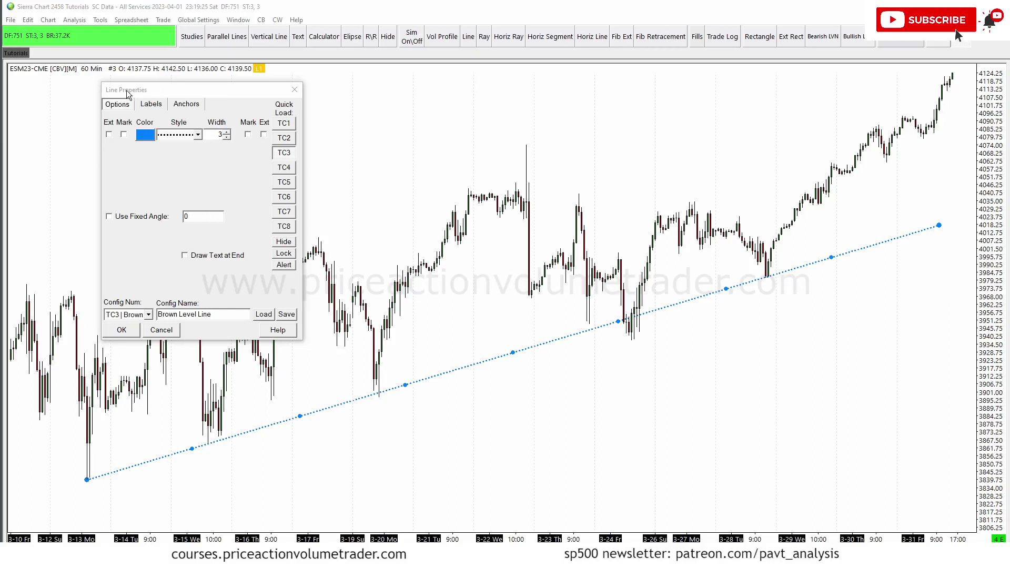
Step: Reload the TC3 configuration, Brown Level Line, onto the trend line
click(284, 153)
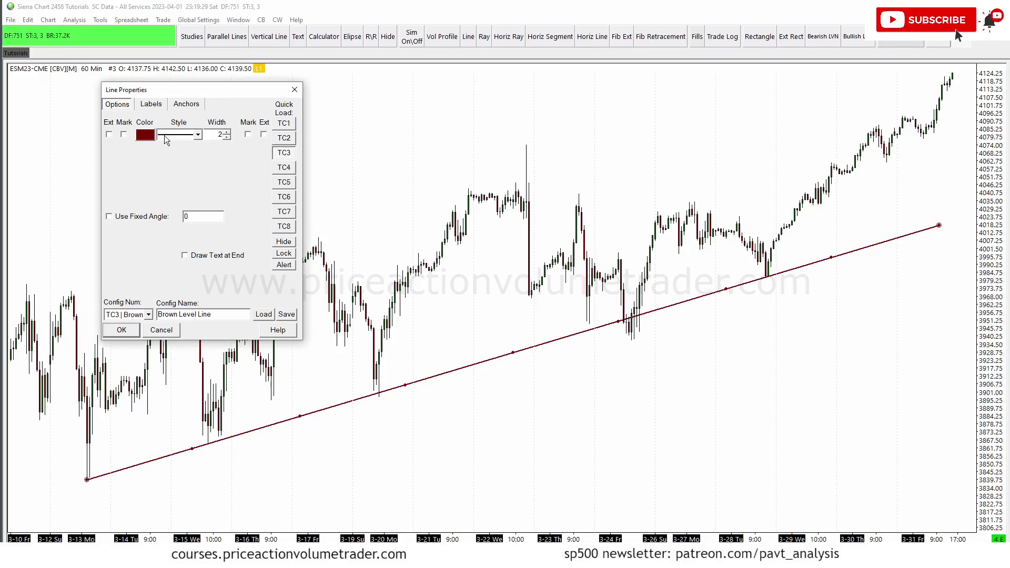
click(145, 135)
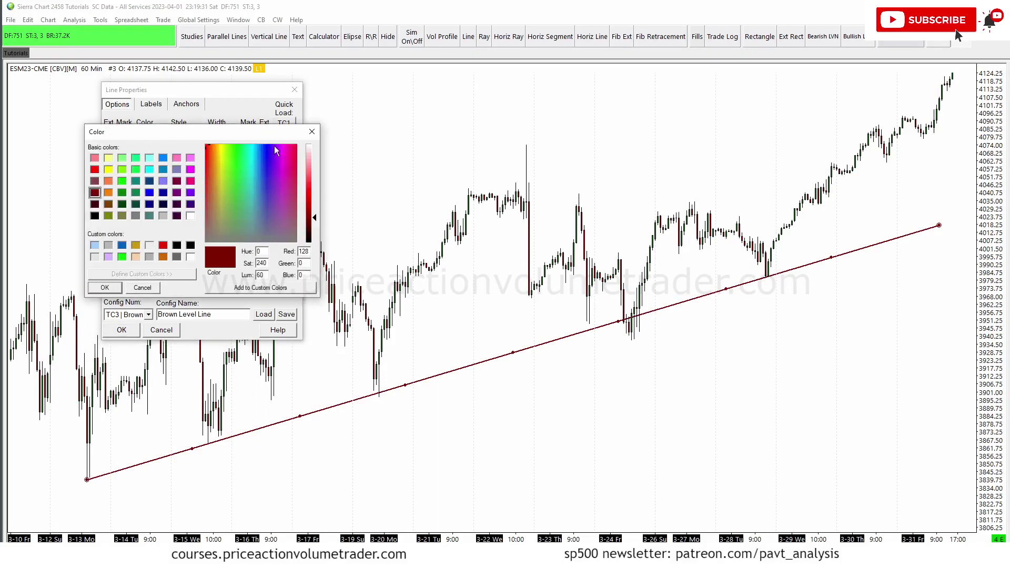
key(Return)
click(283, 154)
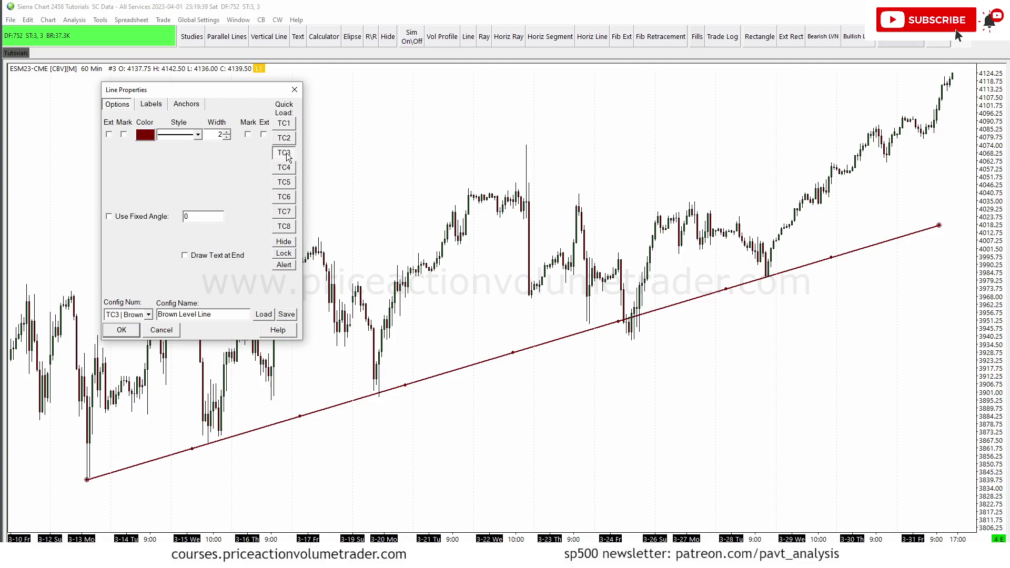
Step: Restyle the trend line with blue (0, 128, 255), the dotted line style and a width of 3
click(145, 136)
click(163, 159)
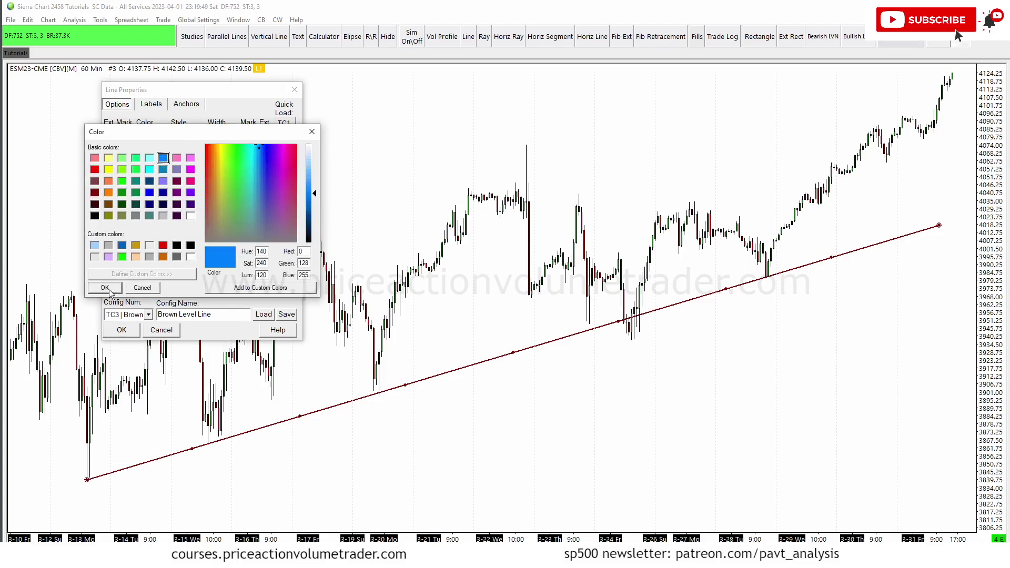
click(105, 288)
click(197, 136)
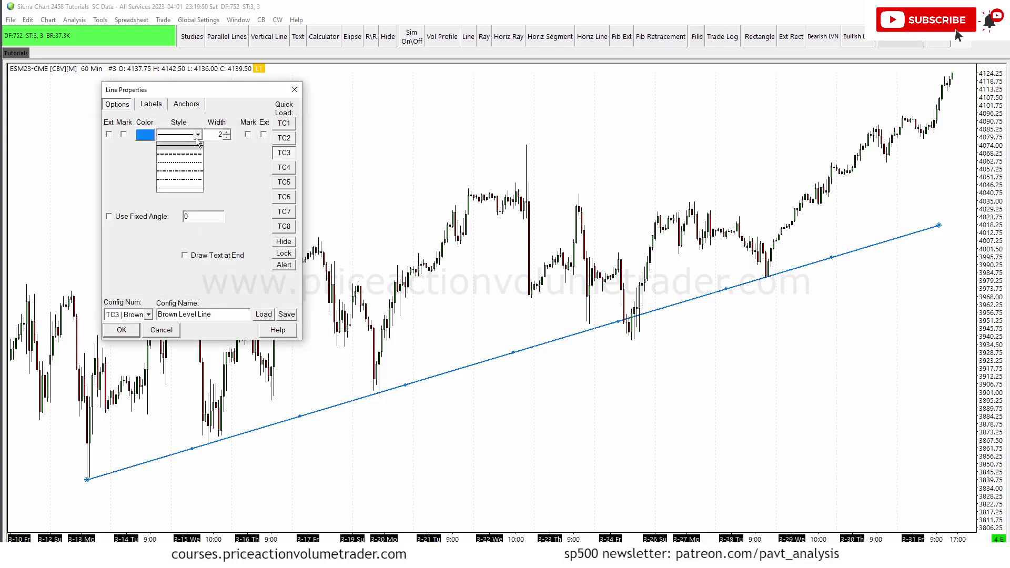
click(184, 163)
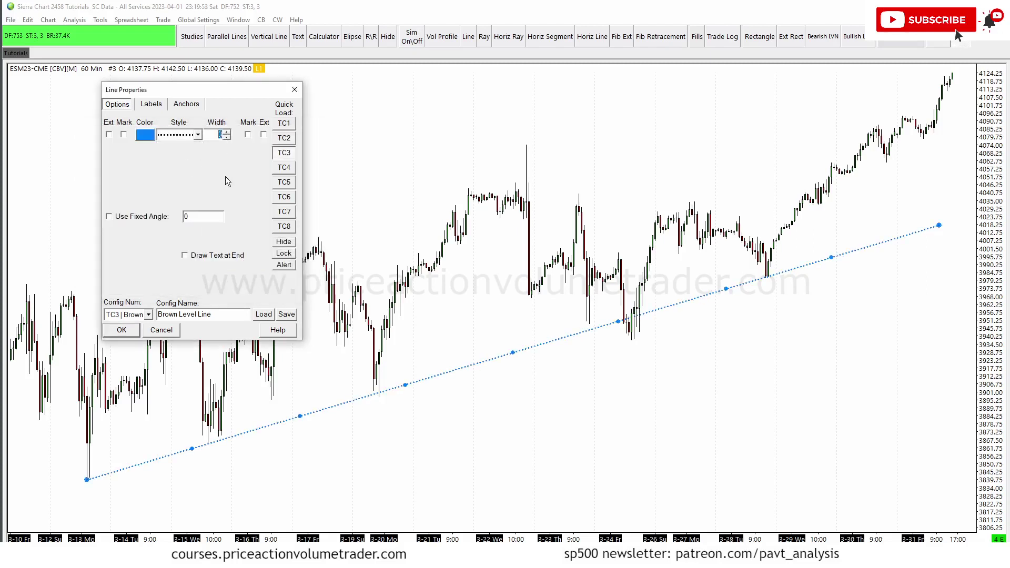
click(227, 132)
Step: Rename the TC3 configuration to Blue Dotted, save it and apply the line properties
drag(222, 314, 139, 317)
text(Blue Dotted)
click(289, 315)
click(129, 331)
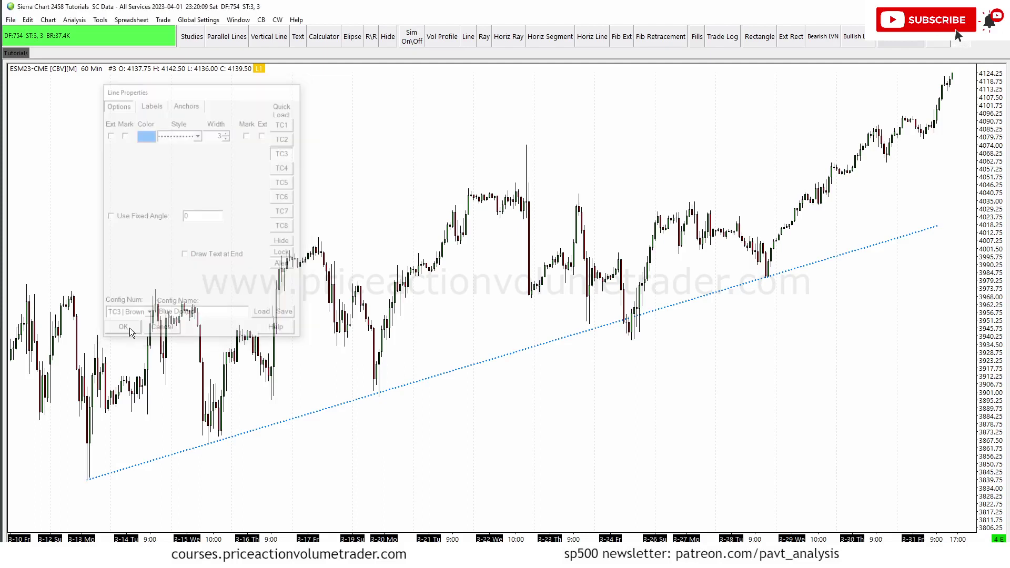
Step: Reopen the trend line's properties, load TC3 to check the saved Blue Dotted configuration, and accept the properties
double_click(503, 356)
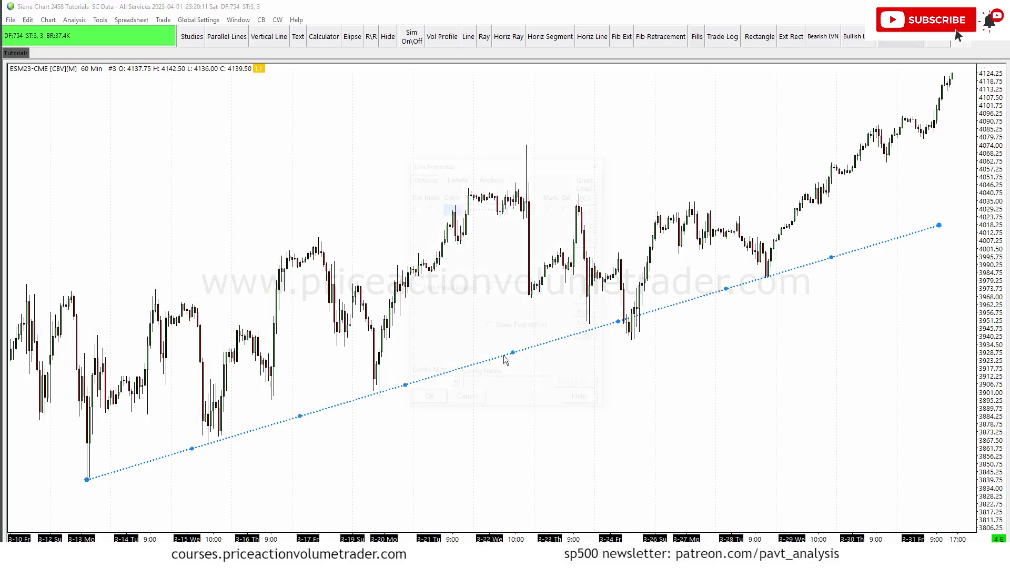
drag(464, 165, 176, 91)
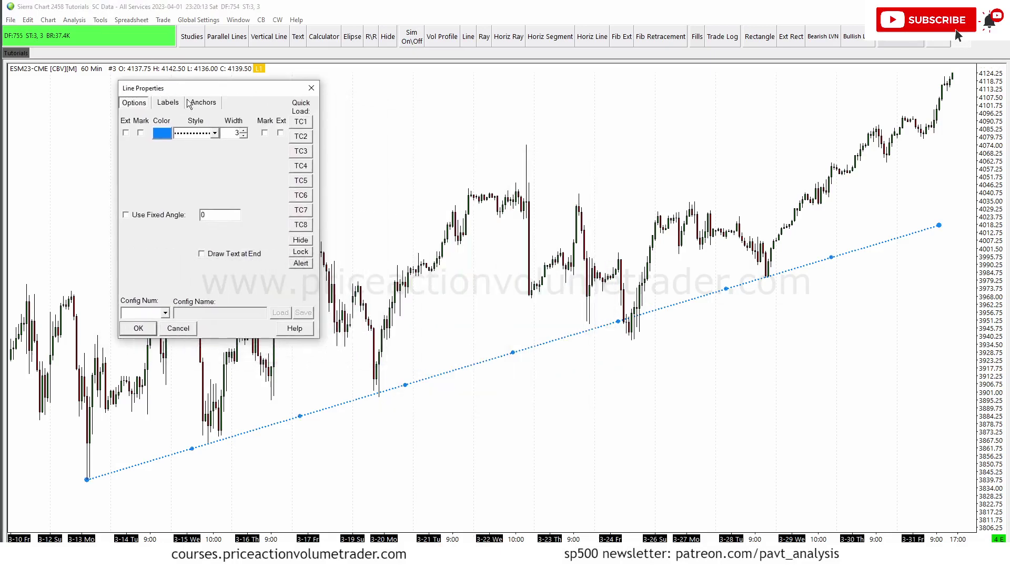
click(301, 152)
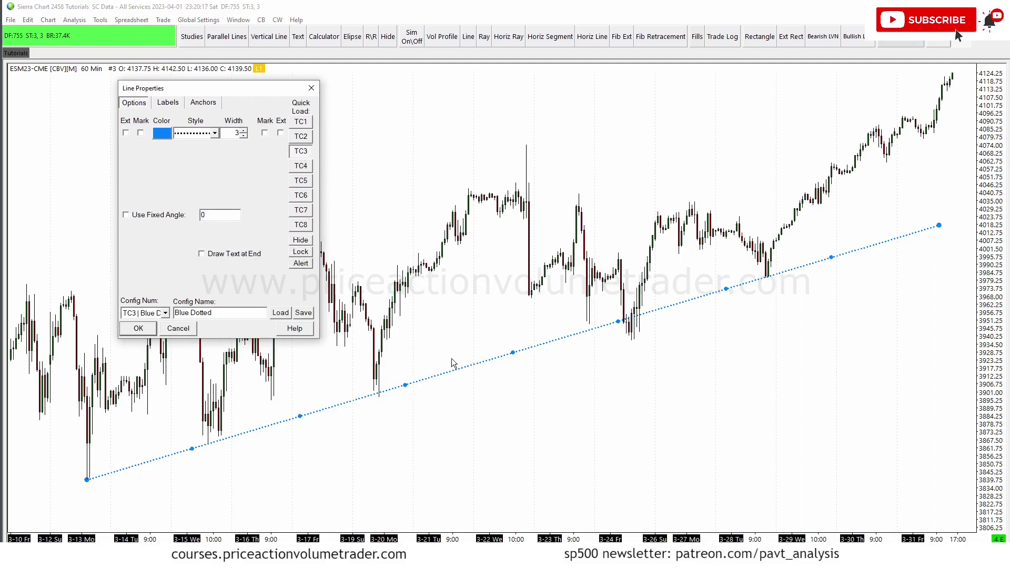
click(137, 329)
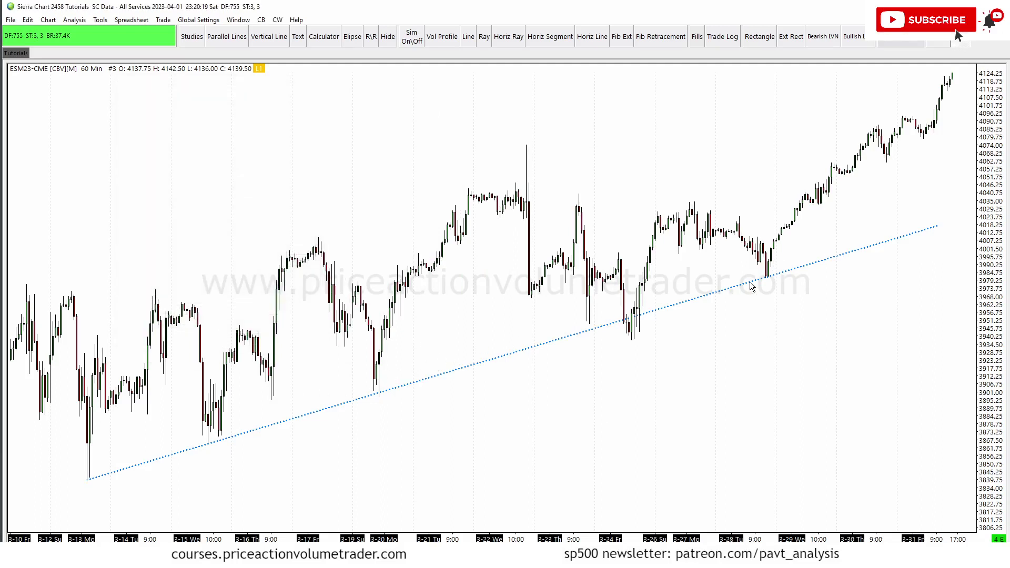
Step: Delete the blue dotted trend line from the chart
key(Delete)
scroll(690, 160, down, 5)
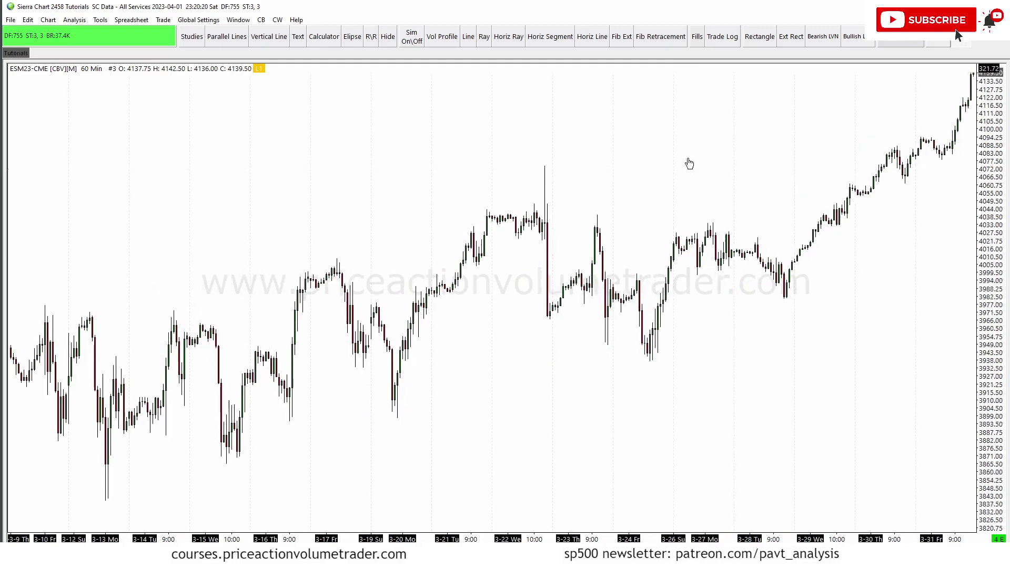
scroll(695, 171, down, 3)
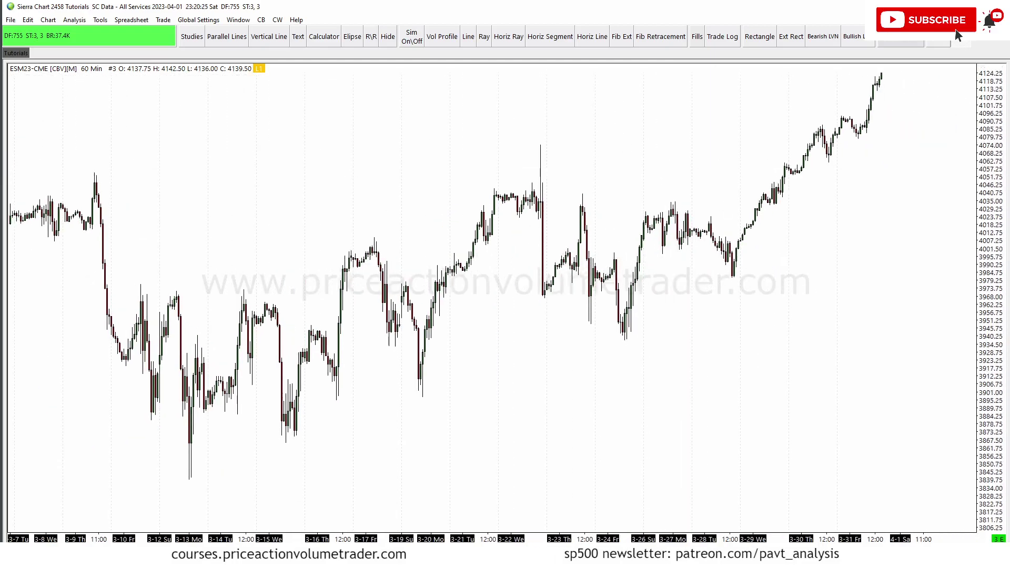
Step: Draw a new trend line with the Line tool from the 3-13 low along the swing lows to about 4017 on 3-31
click(100, 19)
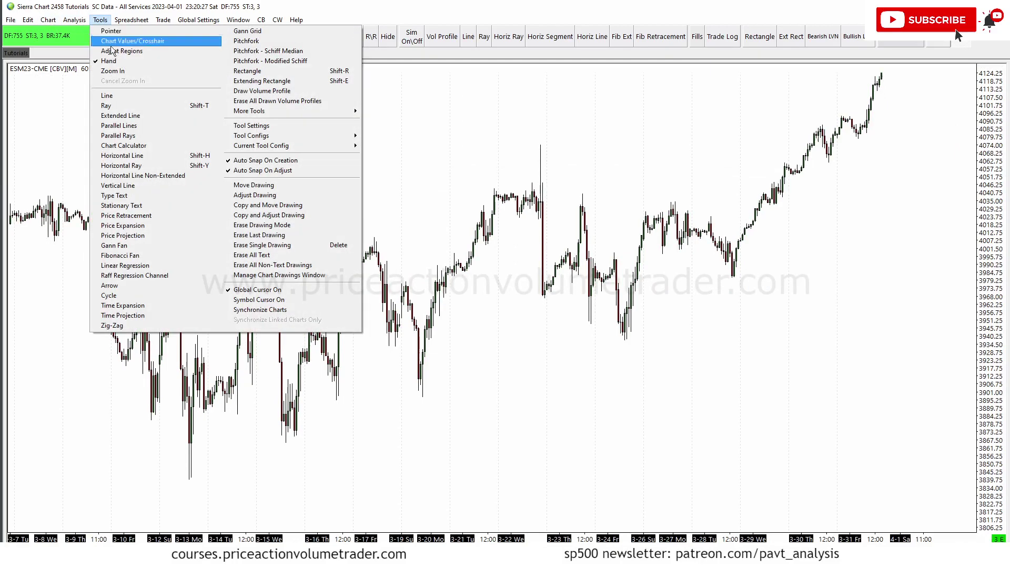
click(125, 97)
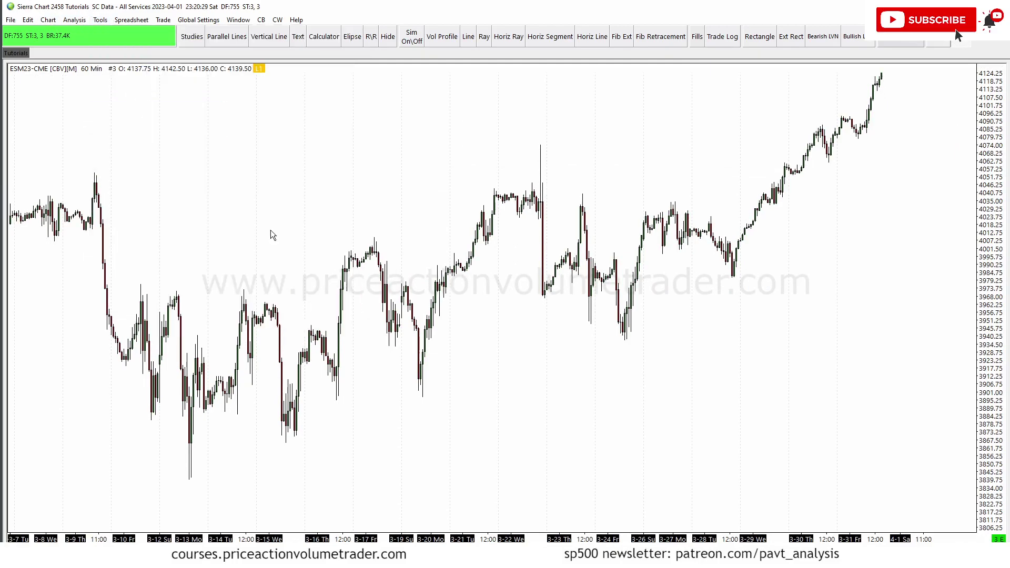
click(189, 479)
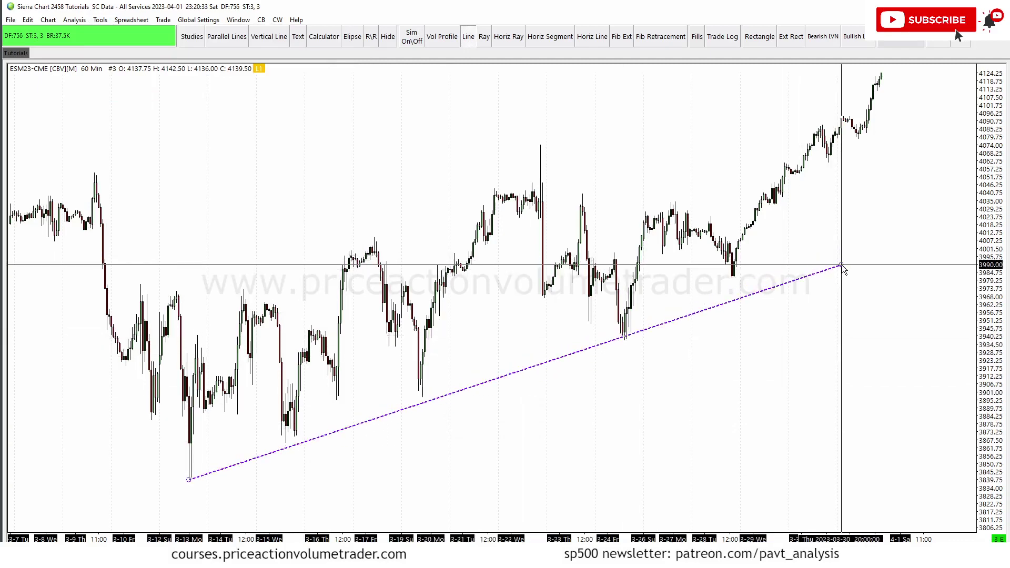
click(869, 227)
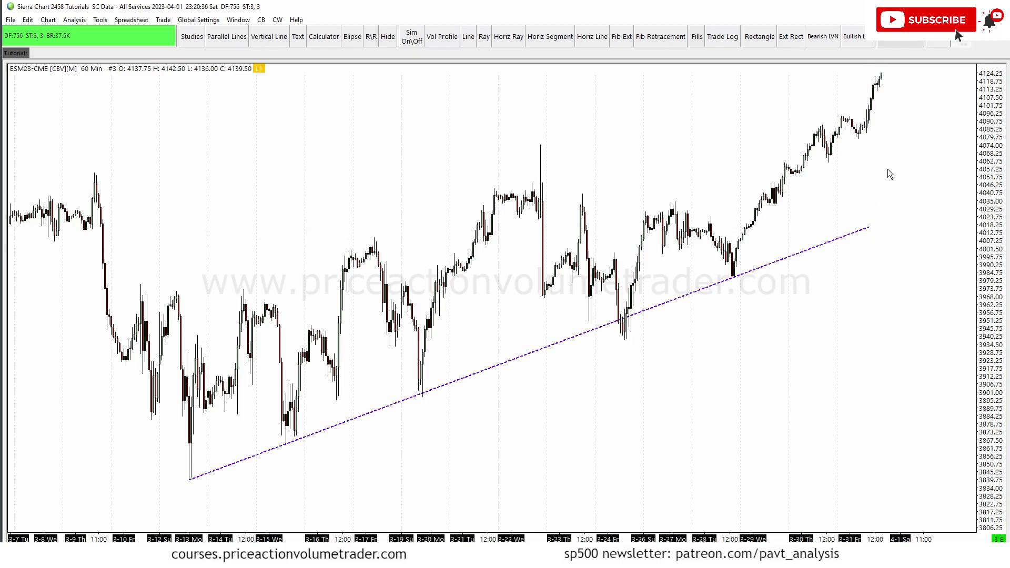
scroll(408, 208, down, 1)
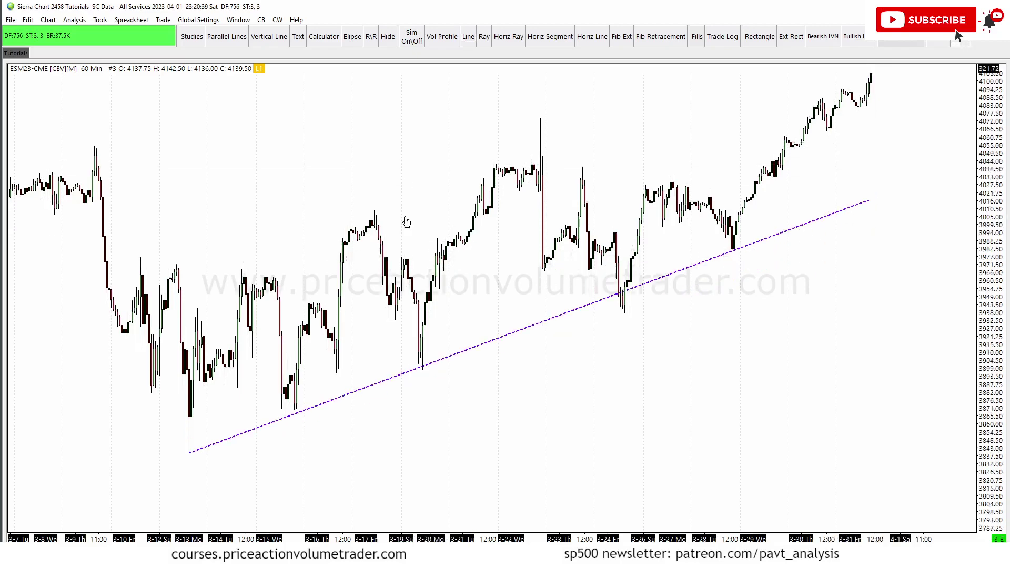
Step: Load the TC3 Blue Dotted configuration onto the new trend line and apply its properties
double_click(507, 337)
drag(459, 163, 194, 108)
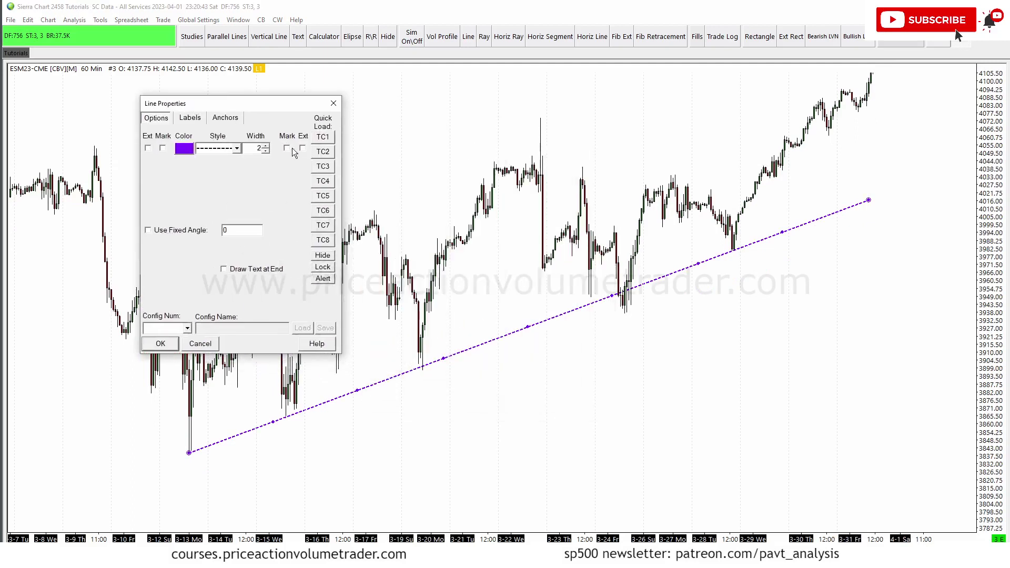
click(323, 166)
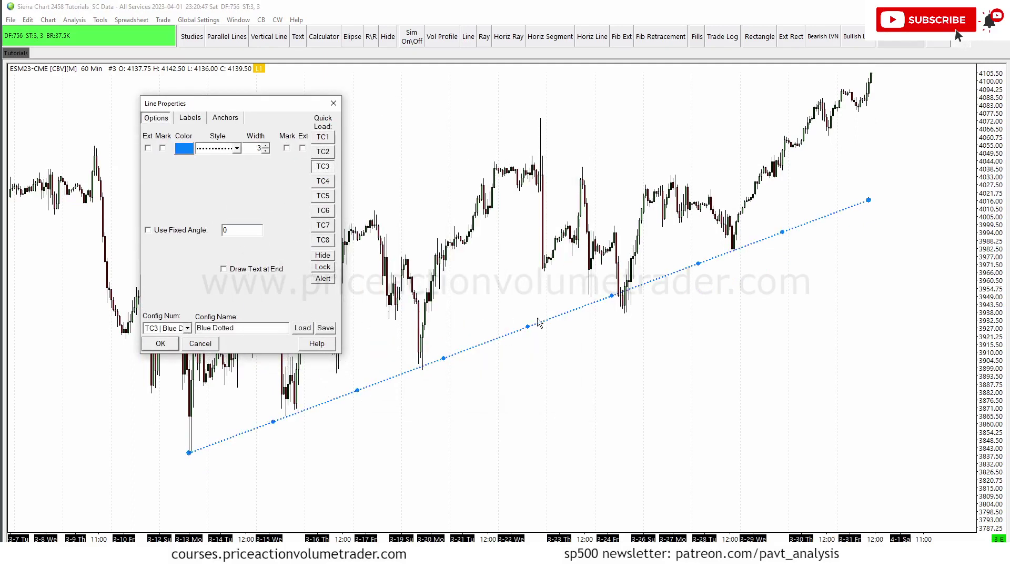
click(157, 343)
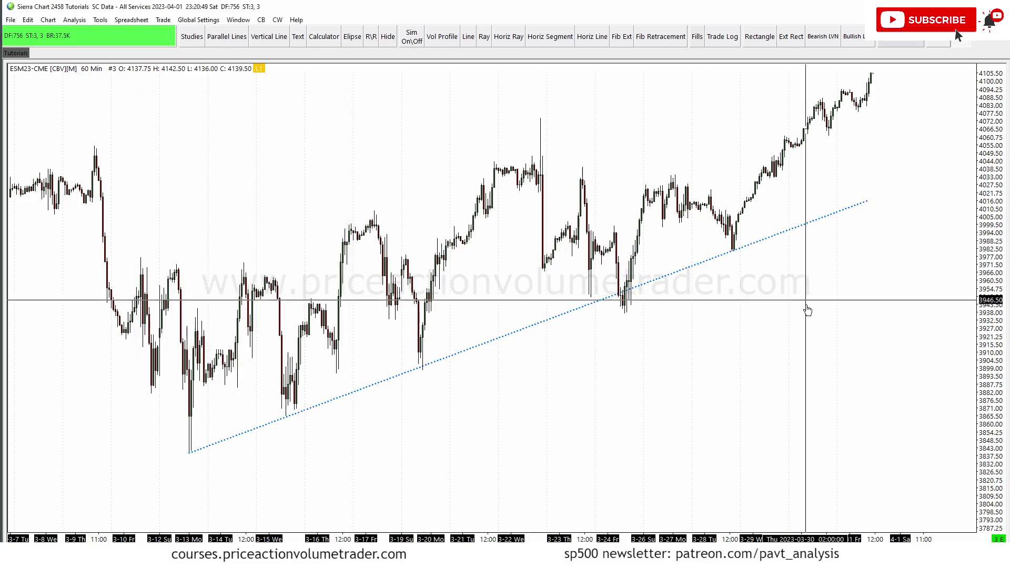
Step: Draw a volume profile from the 3-6 high across the price action to just past the last 3-31 bar
drag(744, 282, 789, 298)
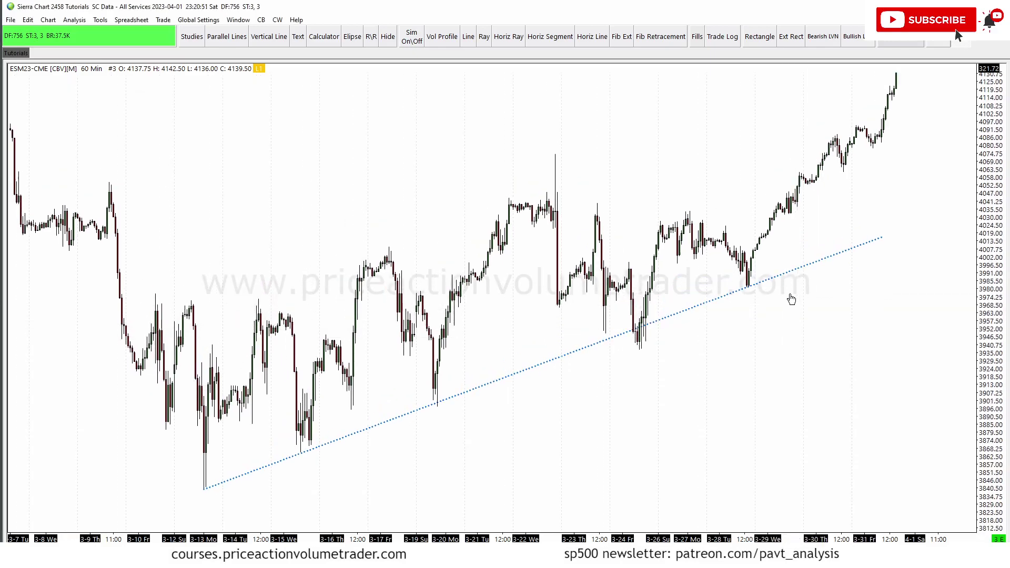
drag(703, 156, 717, 177)
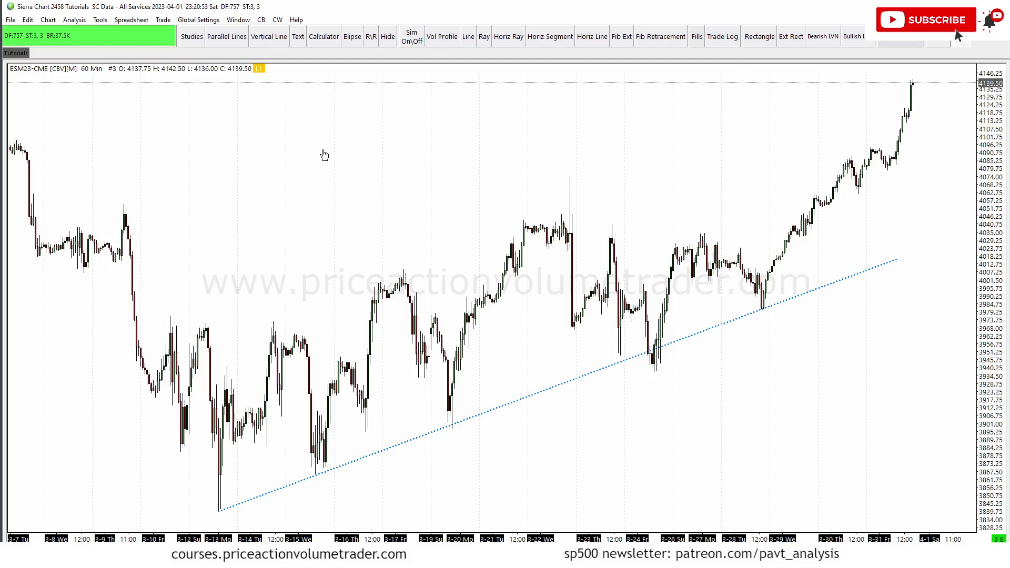
drag(324, 155, 477, 159)
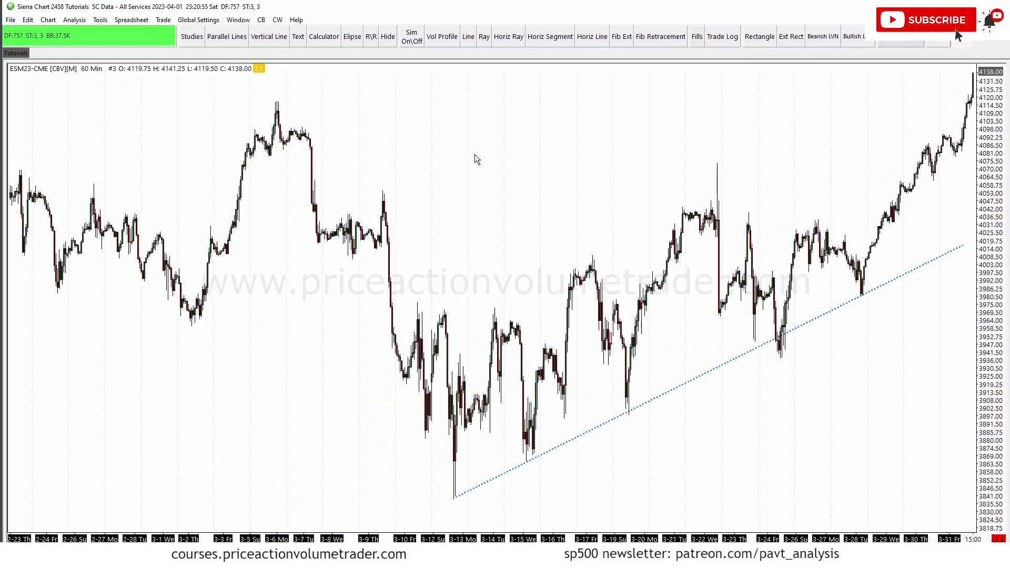
drag(387, 151, 296, 140)
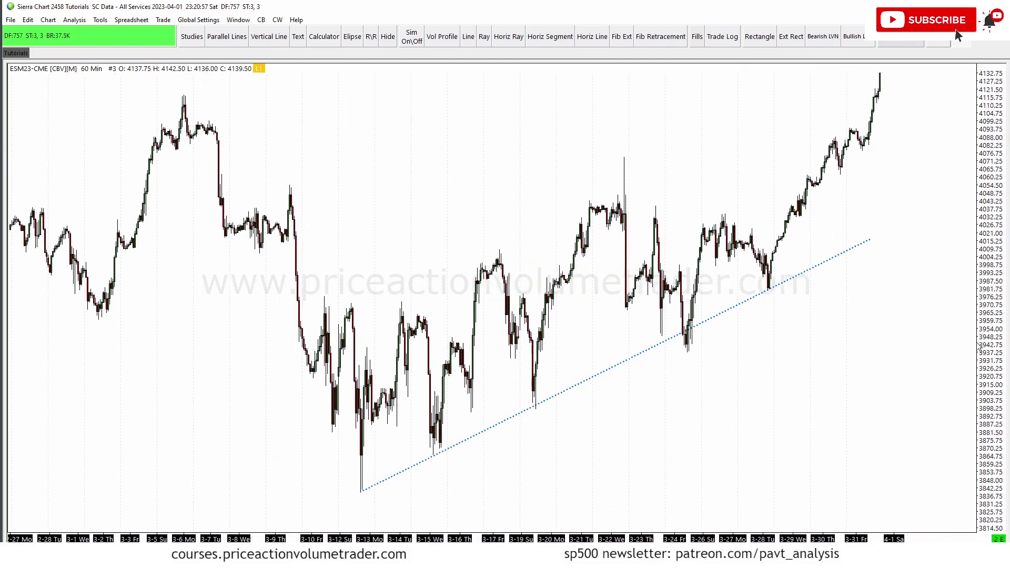
drag(980, 348, 848, 289)
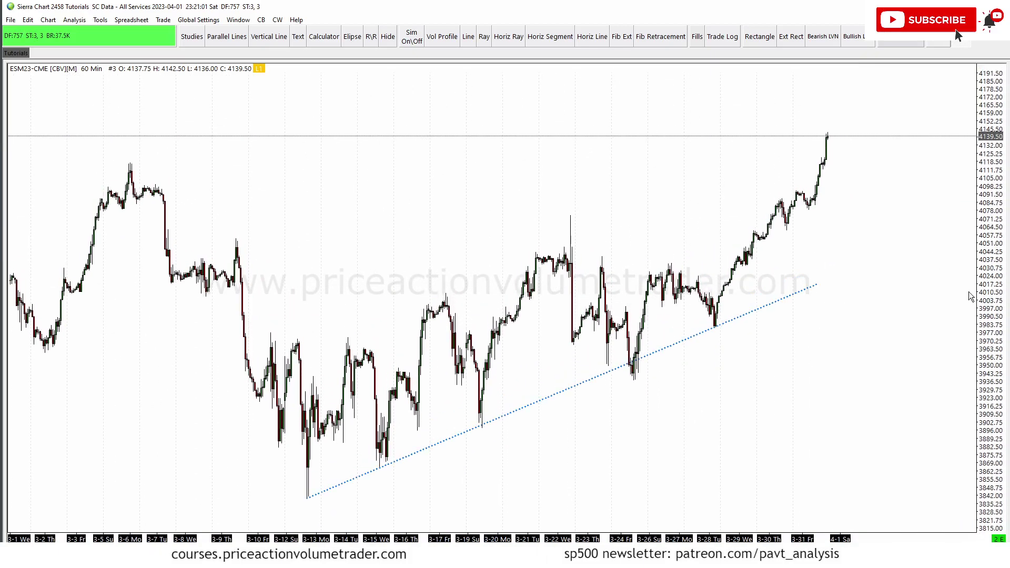
scroll(916, 280, up, 2)
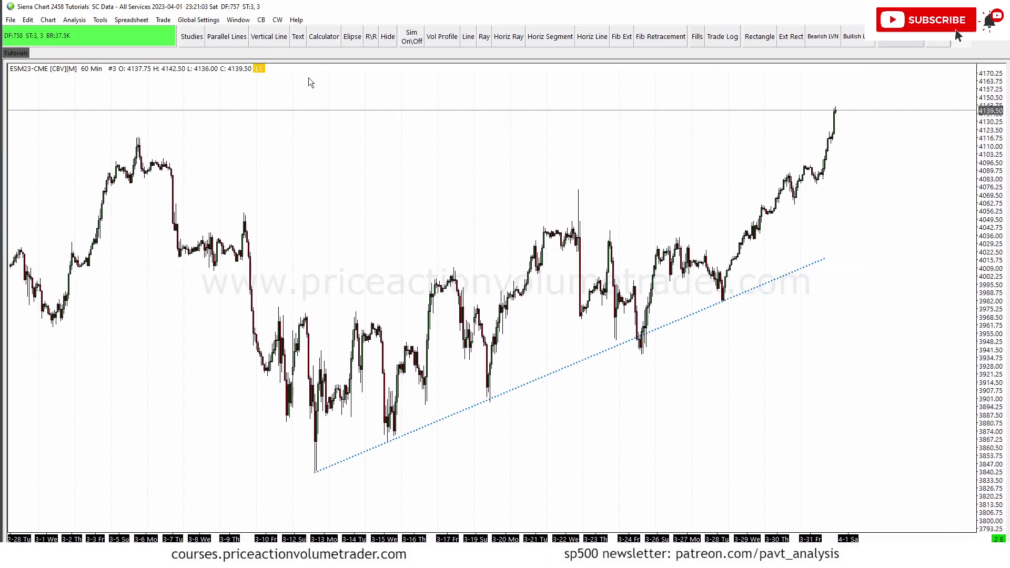
click(442, 40)
drag(138, 140, 866, 377)
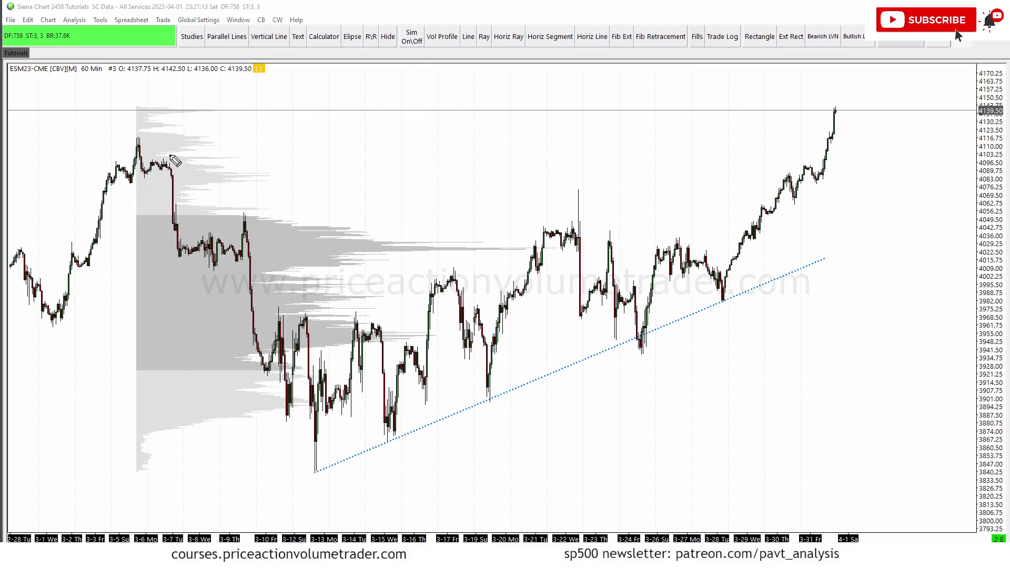
mouse_move(160, 154)
mouse_down()
mouse_move(218, 174)
mouse_move(175, 190)
mouse_move(341, 251)
mouse_move(248, 273)
mouse_up()
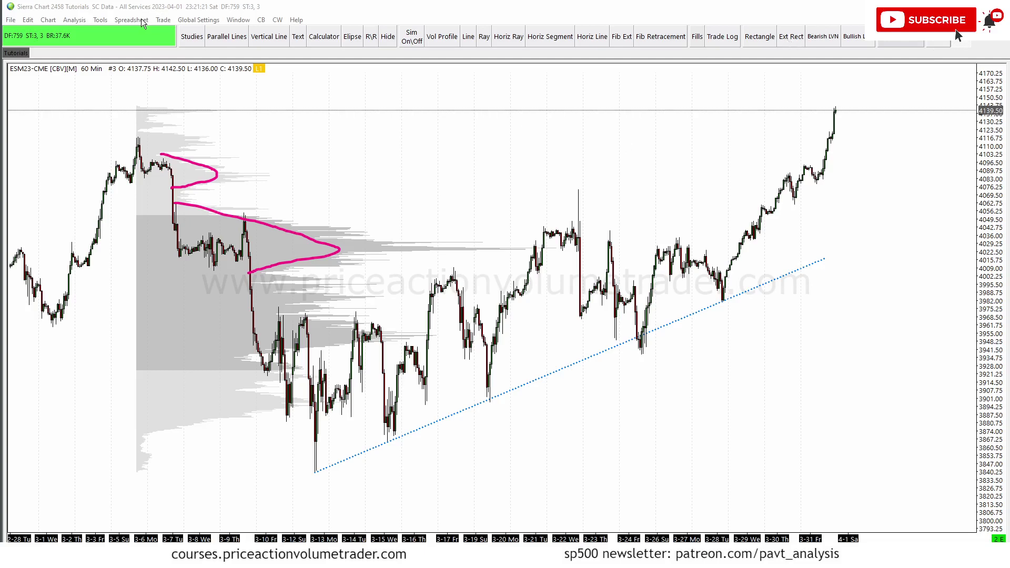
Step: Draw an Extending Rectangle from 3-7 over the low-volume area between about 4061 and 4078
click(100, 20)
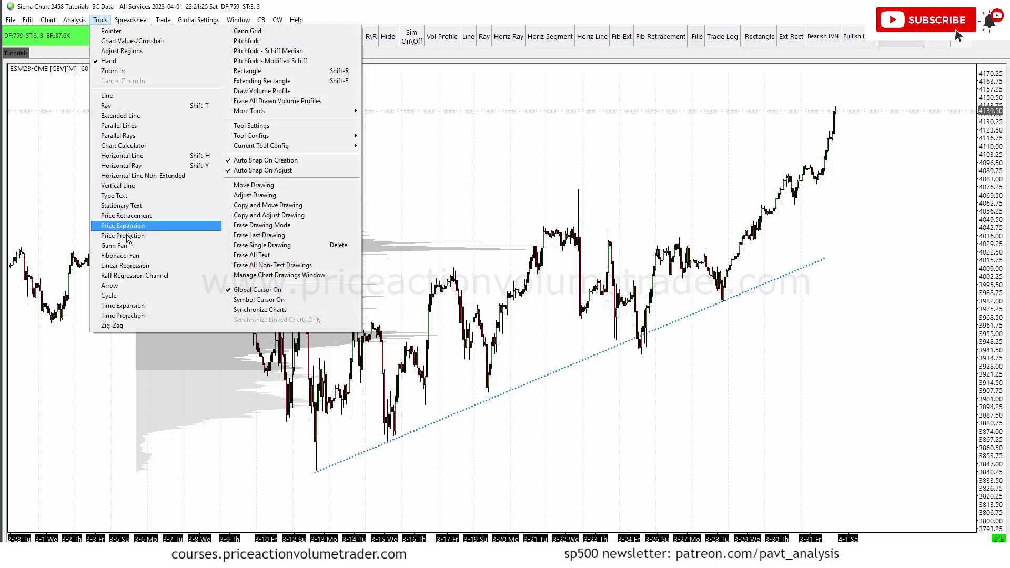
click(283, 84)
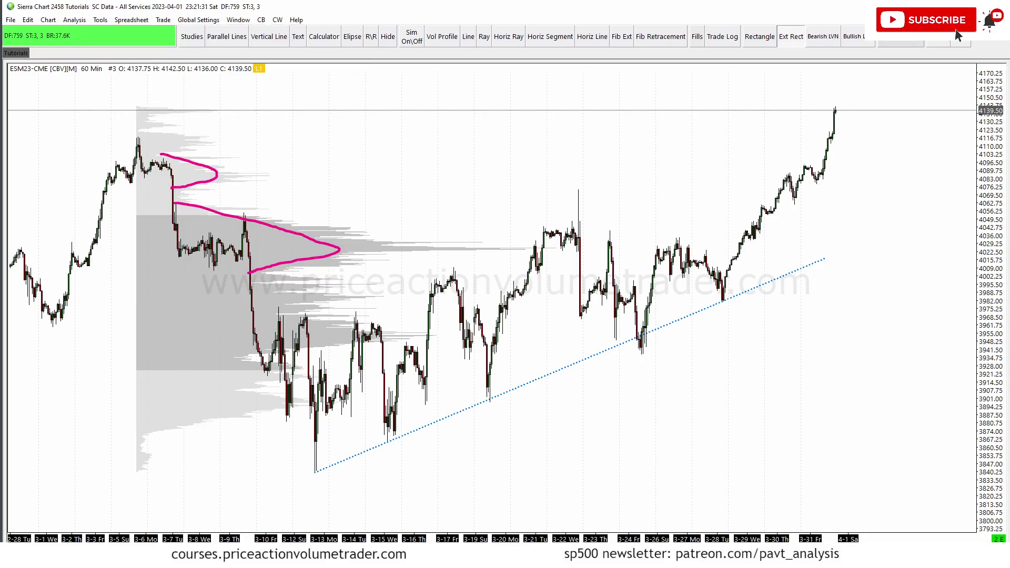
key(Escape)
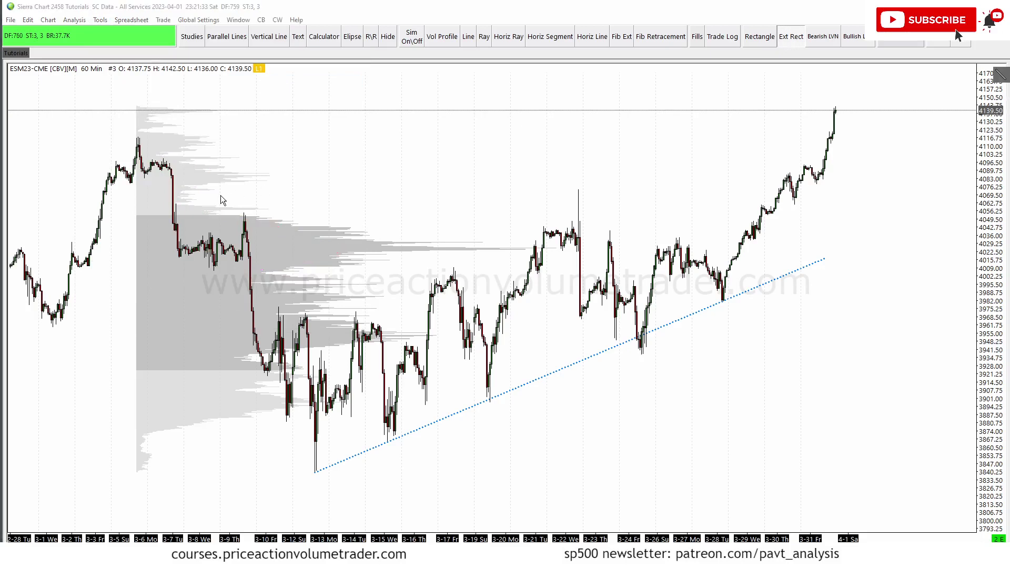
click(167, 203)
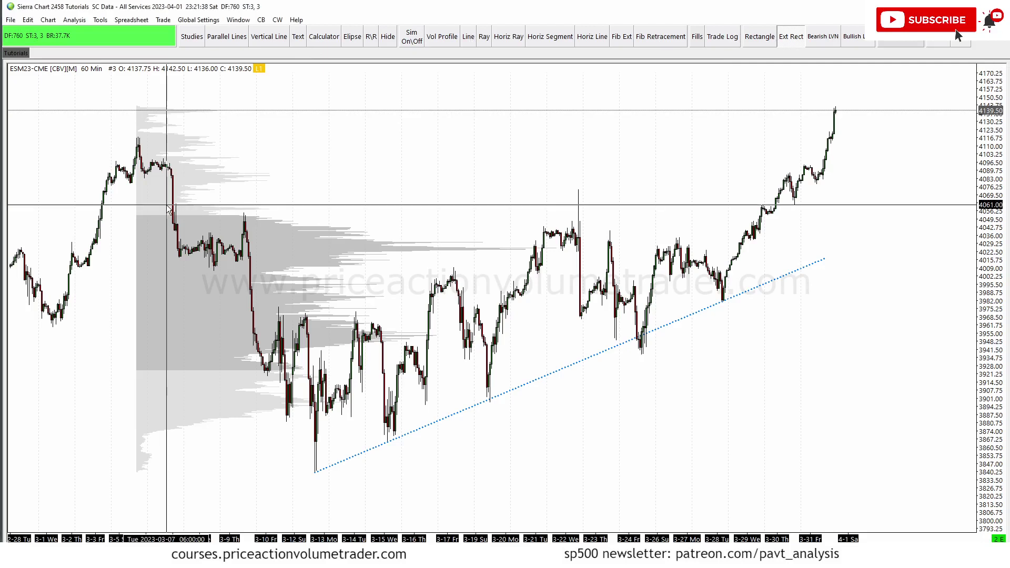
click(197, 184)
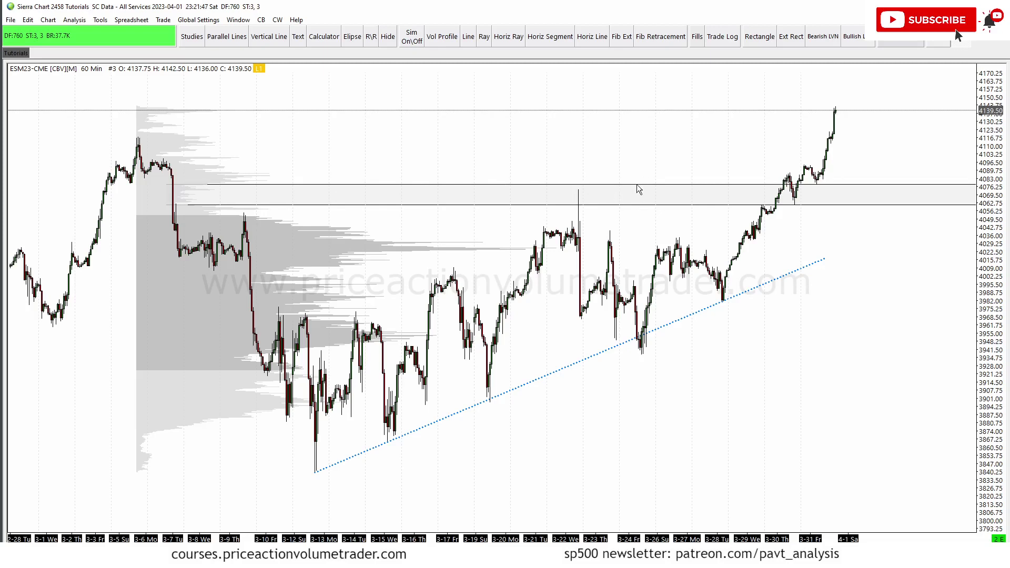
Step: Open the extending rectangle's properties and load the TC4 HTF LVN Support configuration
double_click(603, 190)
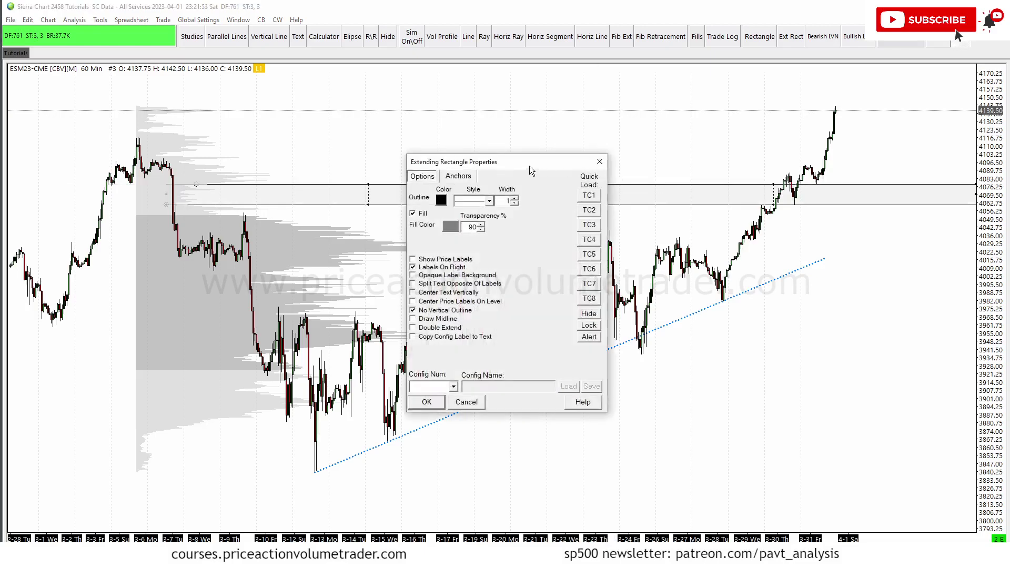
drag(483, 167, 770, 244)
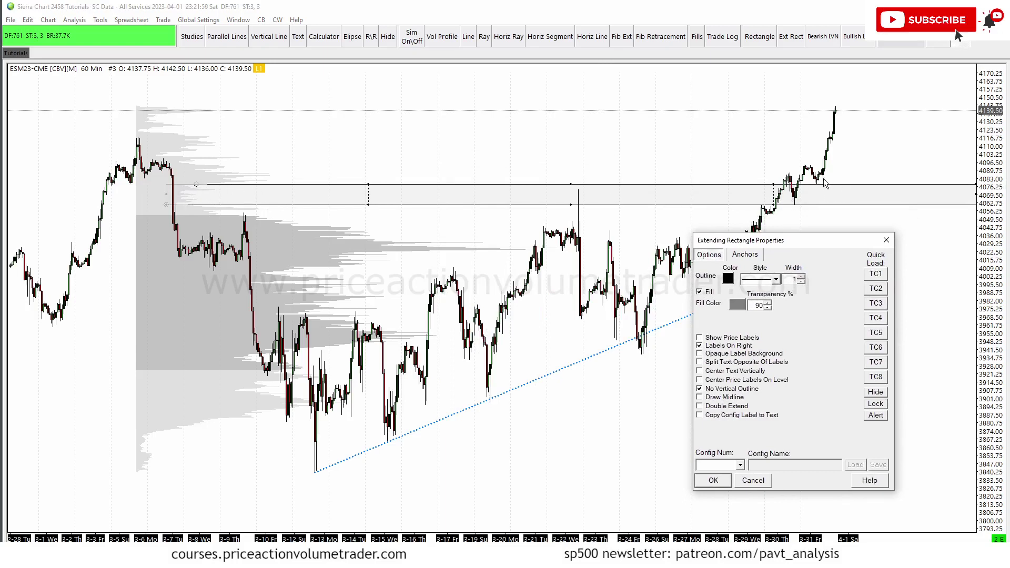
click(877, 306)
click(878, 319)
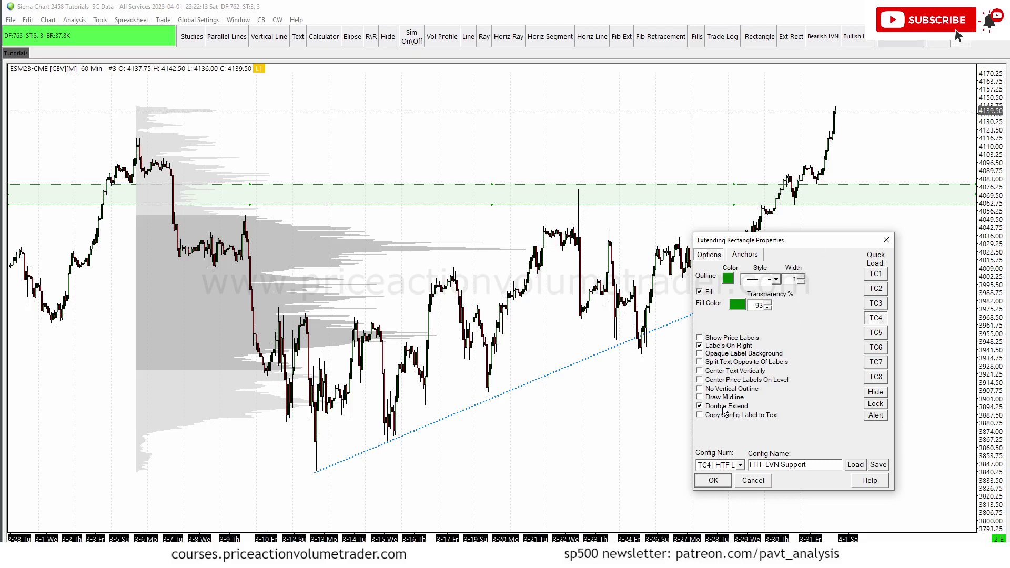
Step: Review the rectangle's Double Extend option, outline color, line style and configuration name, then accept the properties
click(740, 408)
click(741, 408)
click(728, 279)
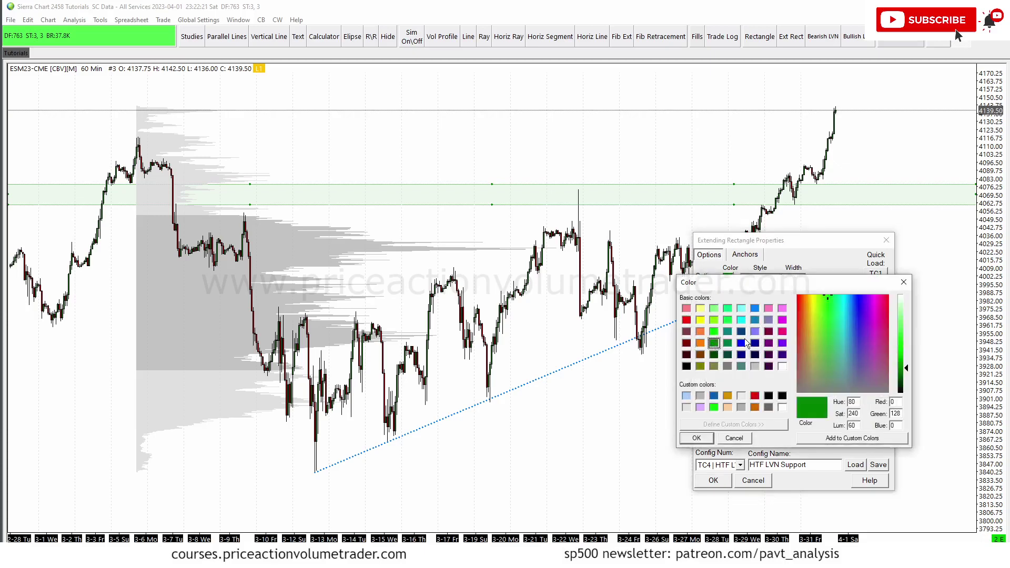
click(698, 438)
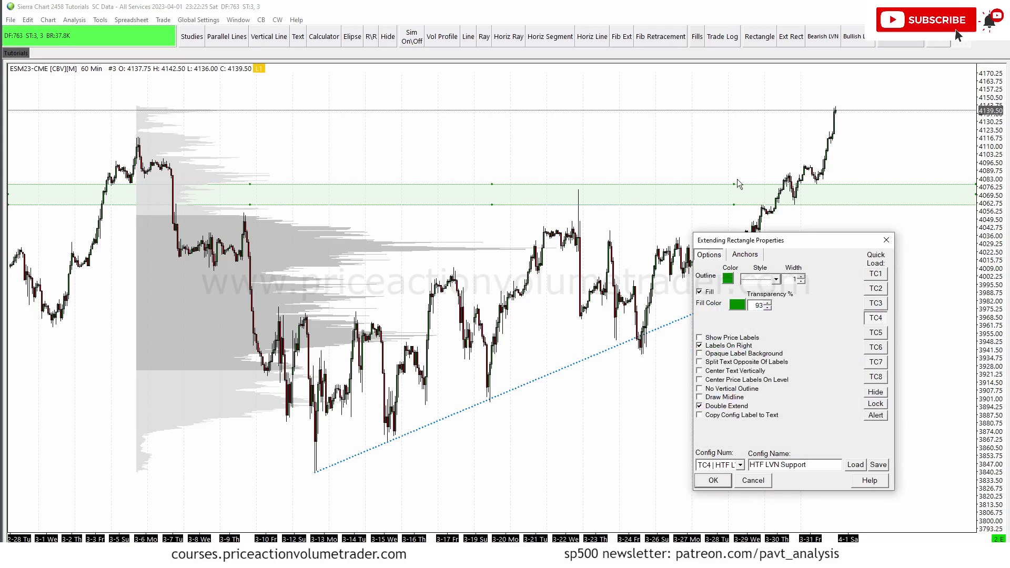
click(777, 281)
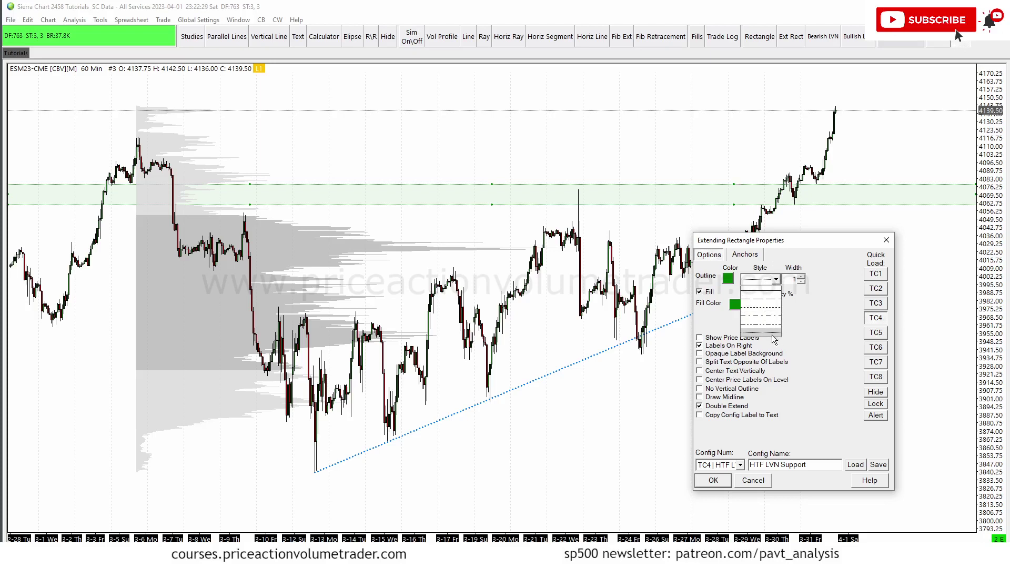
click(814, 336)
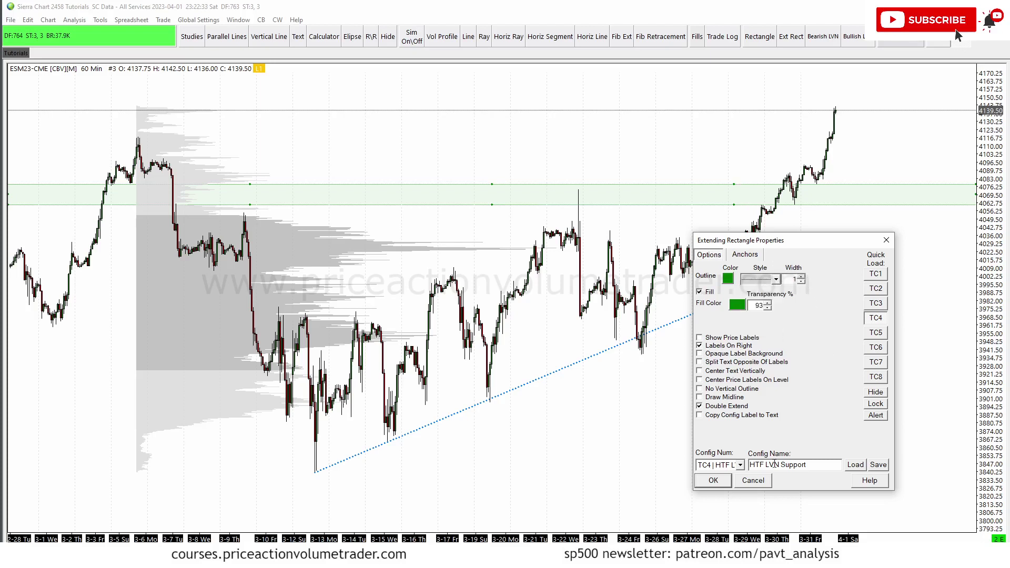
drag(823, 464, 756, 463)
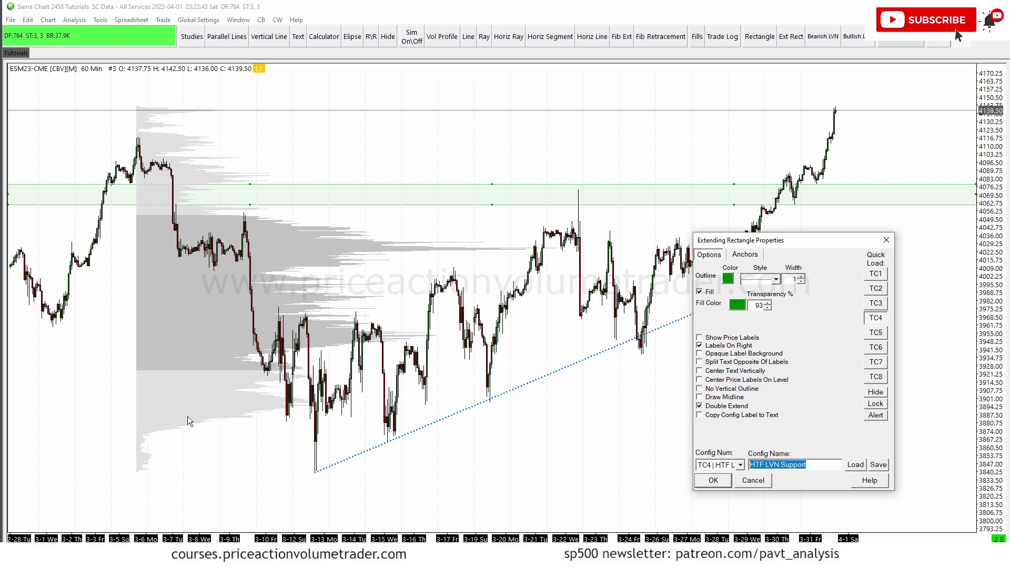
click(733, 482)
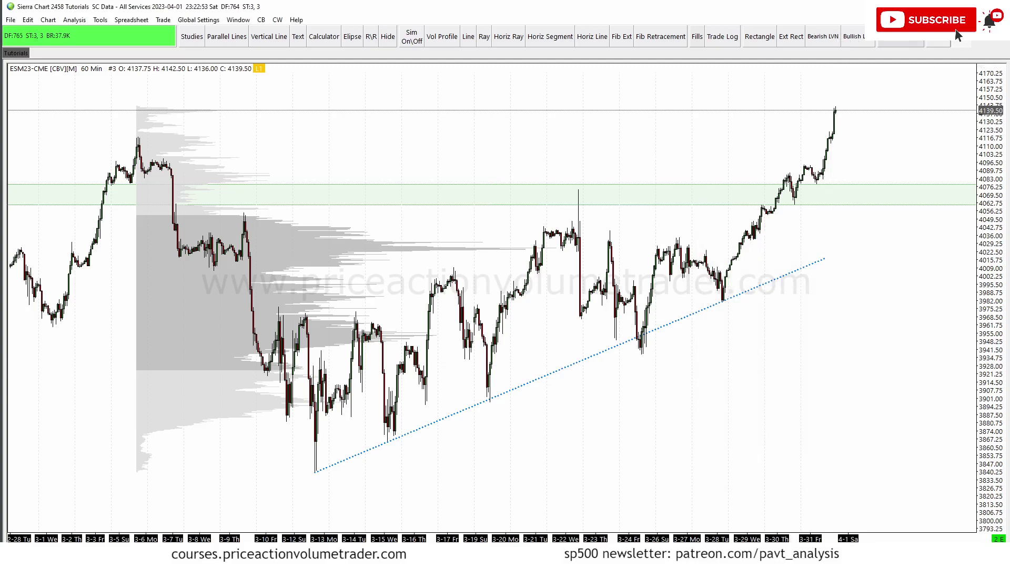
mouse_move(790, 14)
mouse_down()
mouse_move(877, 59)
mouse_move(743, 27)
mouse_move(820, 8)
mouse_up()
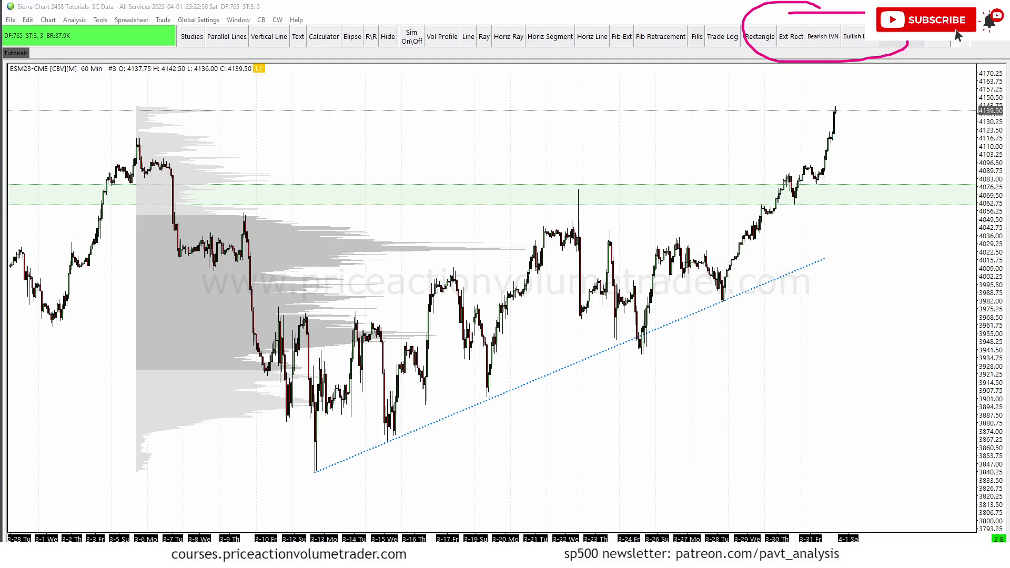
click(873, 185)
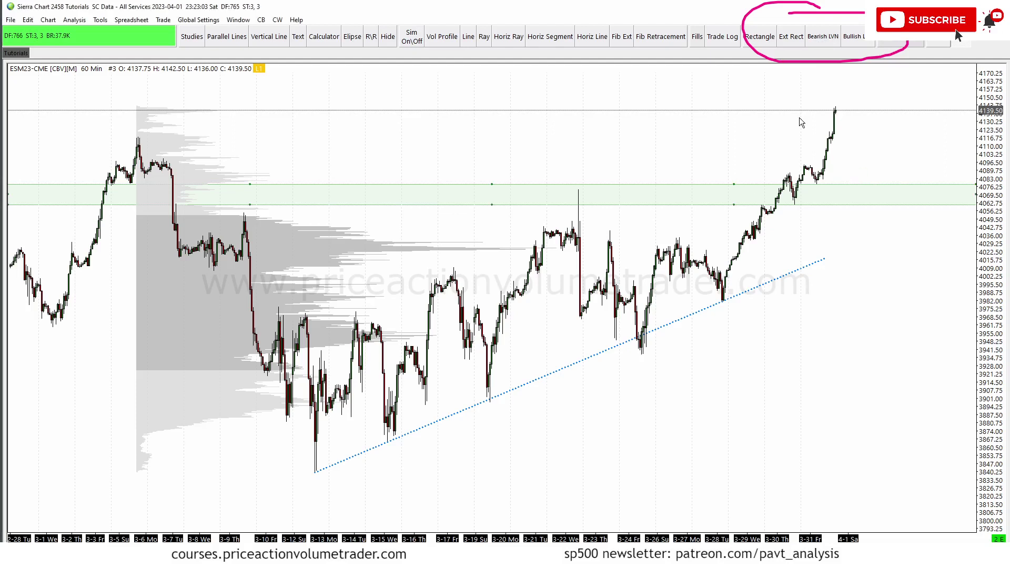
click(824, 36)
click(857, 37)
click(880, 144)
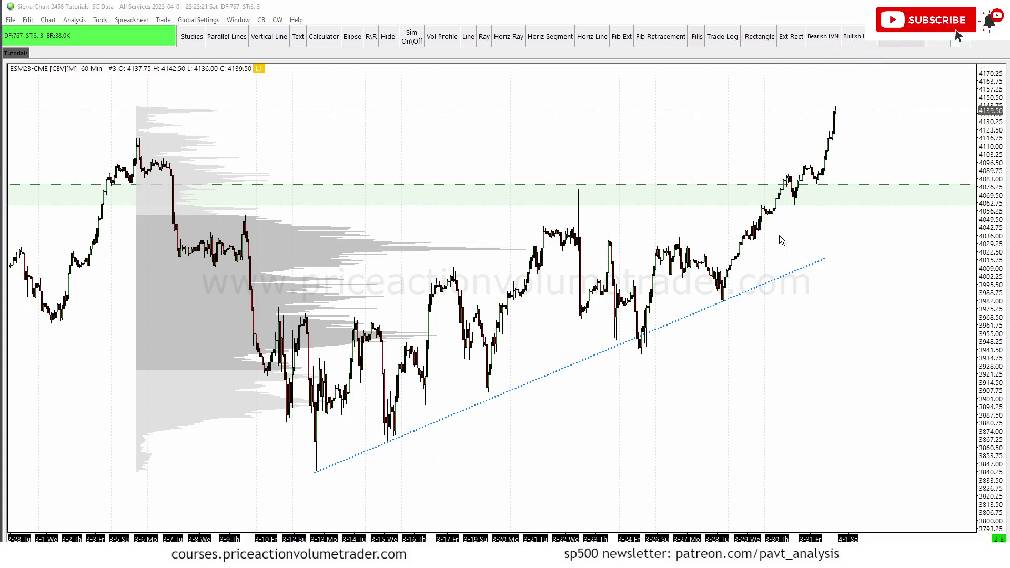
Step: Reopen the blue dotted trend line's properties to examine the TC1 to TC8 quick-load configurations, then close them
scroll(876, 260, up, 3)
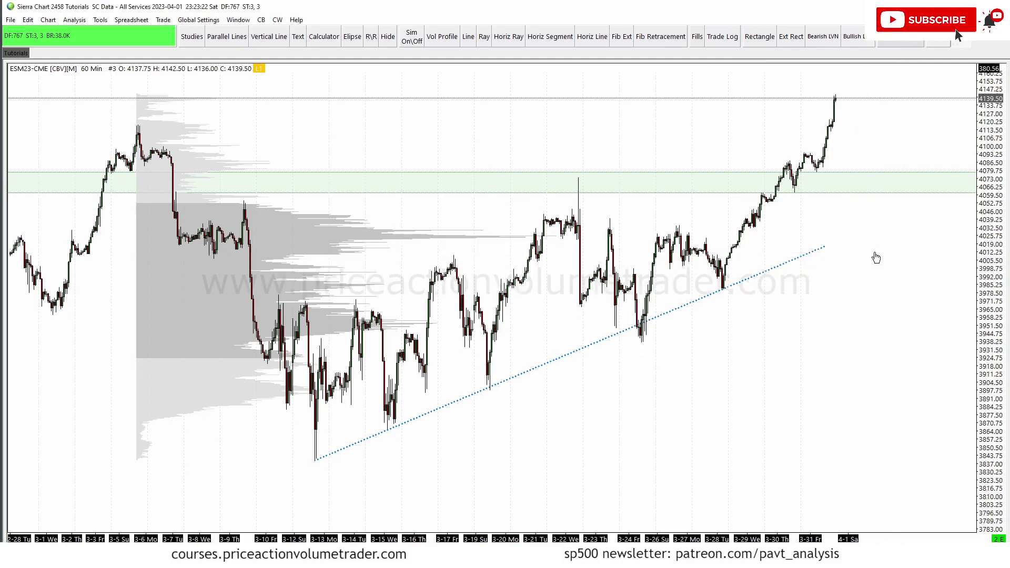
scroll(889, 269, down, 2)
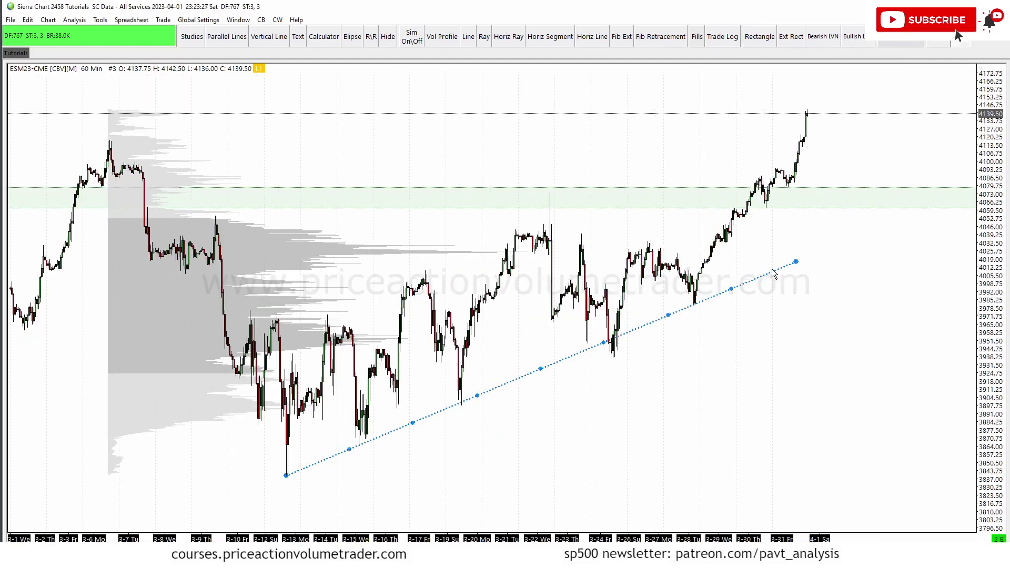
click(895, 279)
double_click(786, 267)
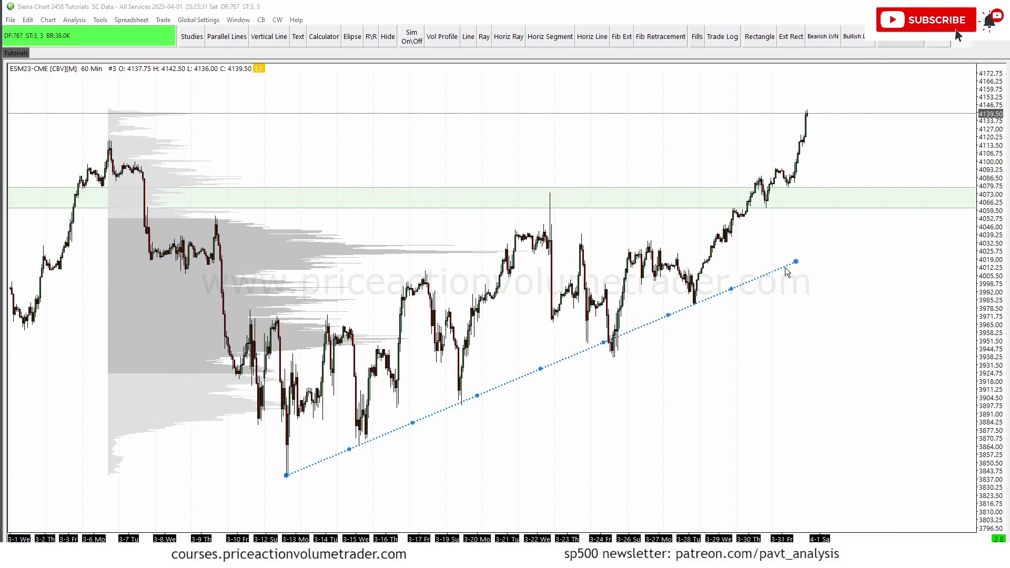
drag(520, 164, 363, 83)
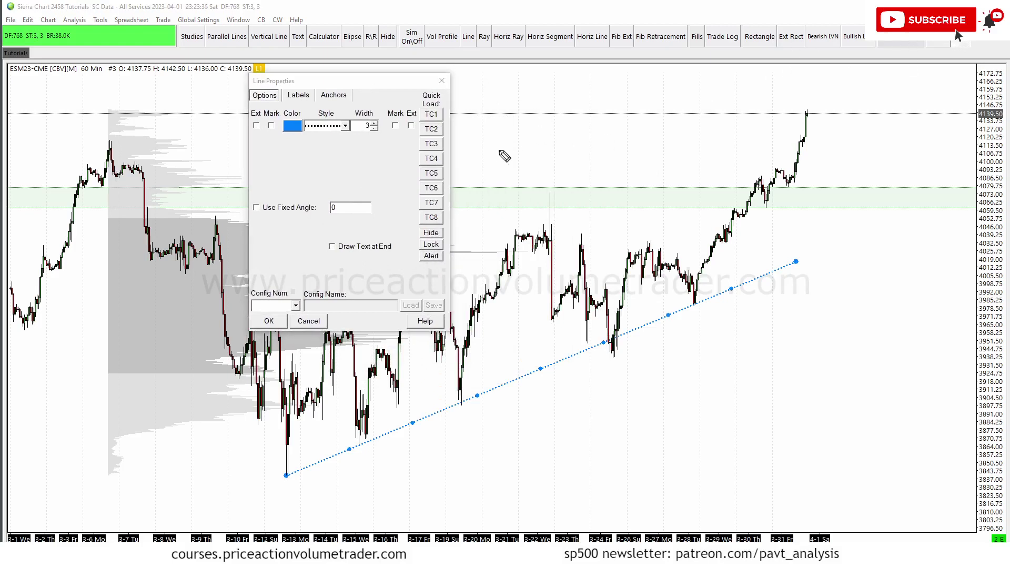
mouse_move(431, 104)
mouse_down()
mouse_move(465, 216)
mouse_move(434, 266)
mouse_move(400, 211)
mouse_move(402, 143)
mouse_move(453, 101)
mouse_up()
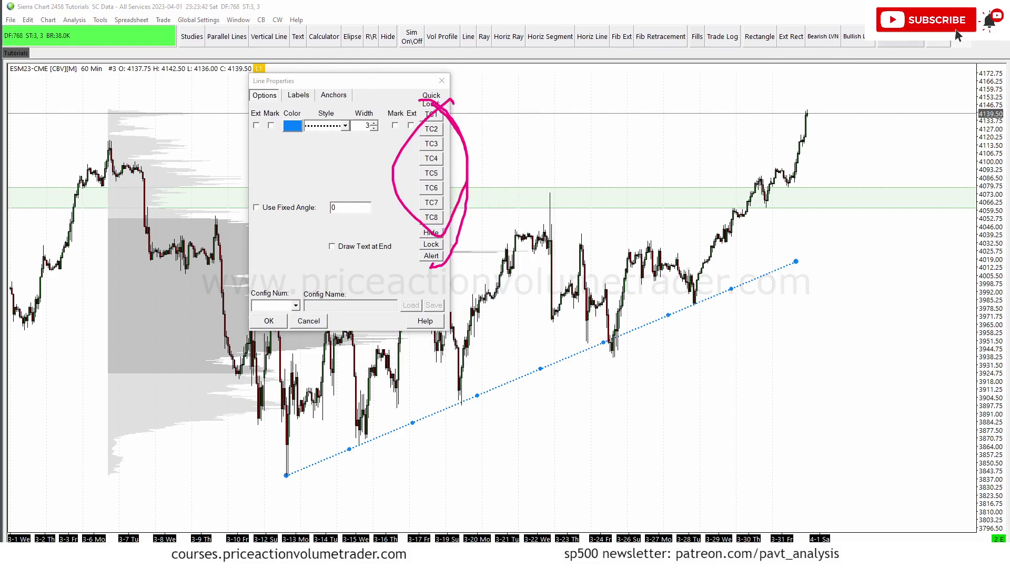
click(443, 81)
Step: Open the Control Bar 1 customization to examine the Tool Config 3 and Tool Config 4 LVN entries, then close it
click(199, 20)
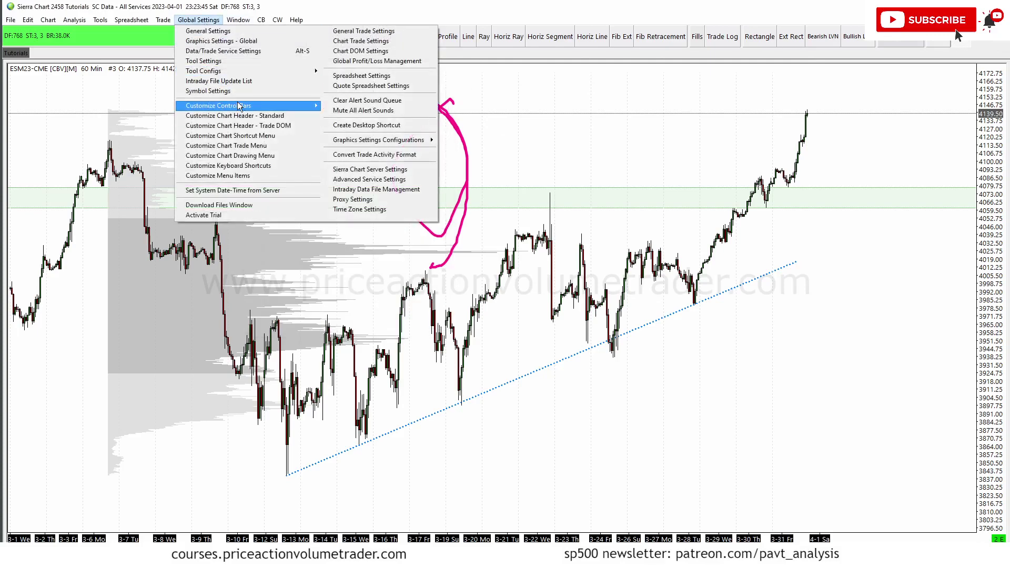
mouse_move(221, 105)
click(360, 108)
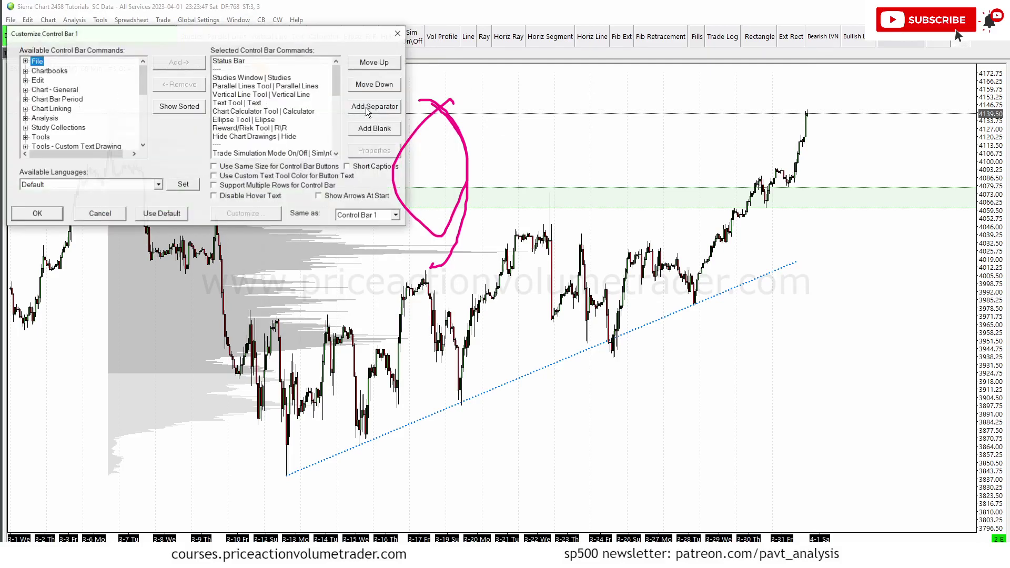
drag(240, 36, 468, 256)
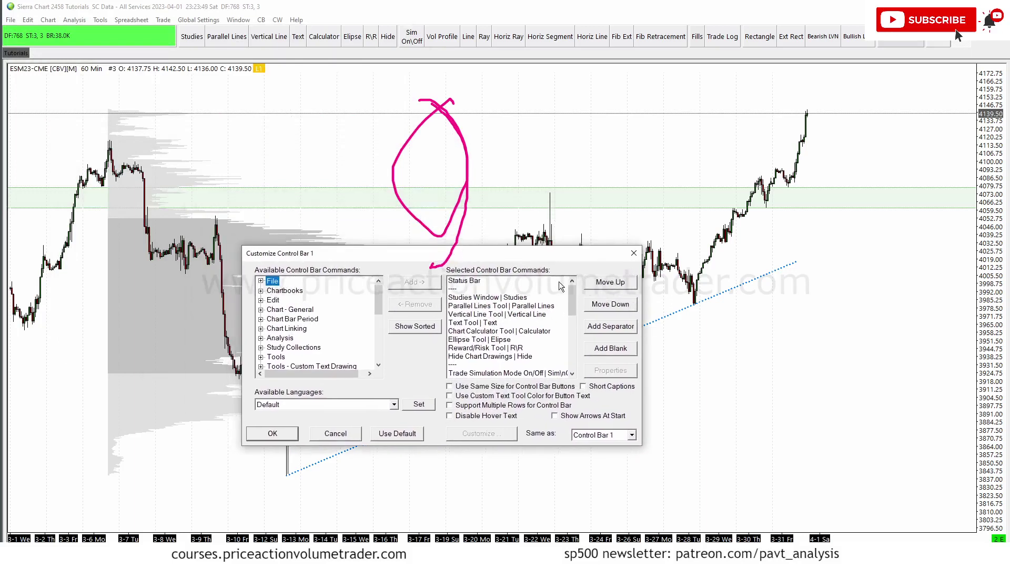
drag(572, 300, 579, 362)
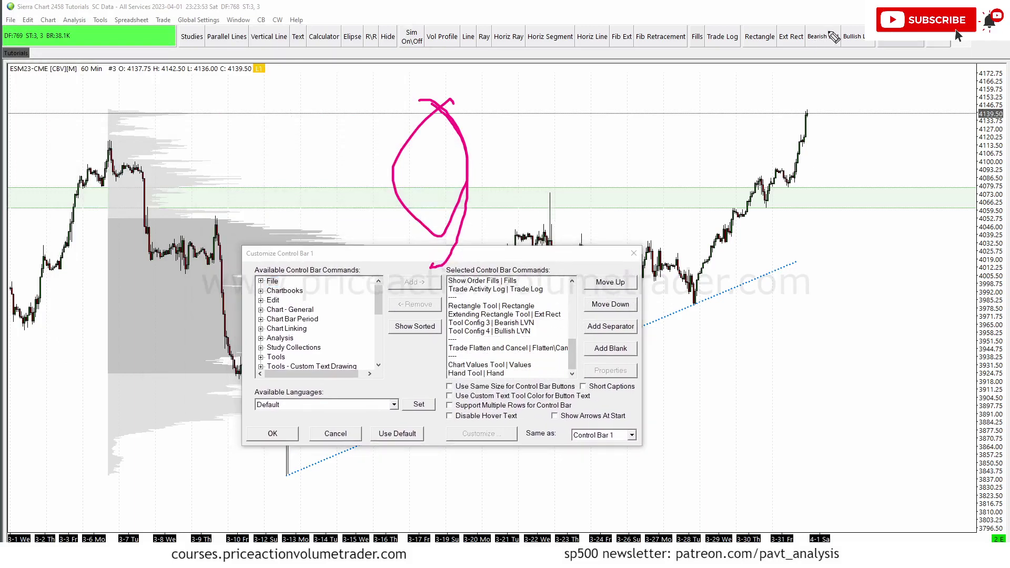
drag(866, 22, 894, 43)
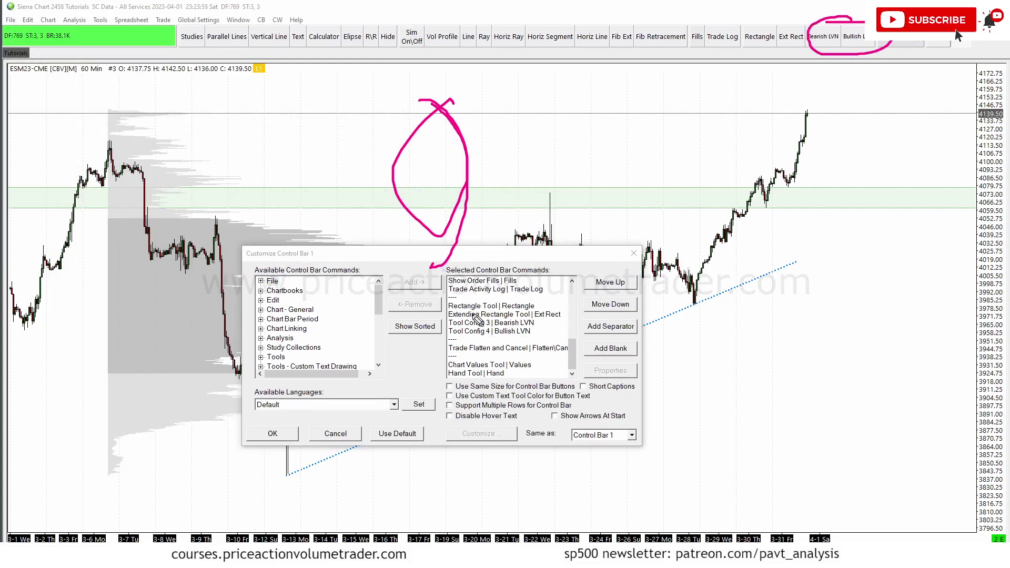
mouse_move(453, 320)
mouse_down()
mouse_move(555, 327)
mouse_move(439, 330)
mouse_move(458, 320)
mouse_up()
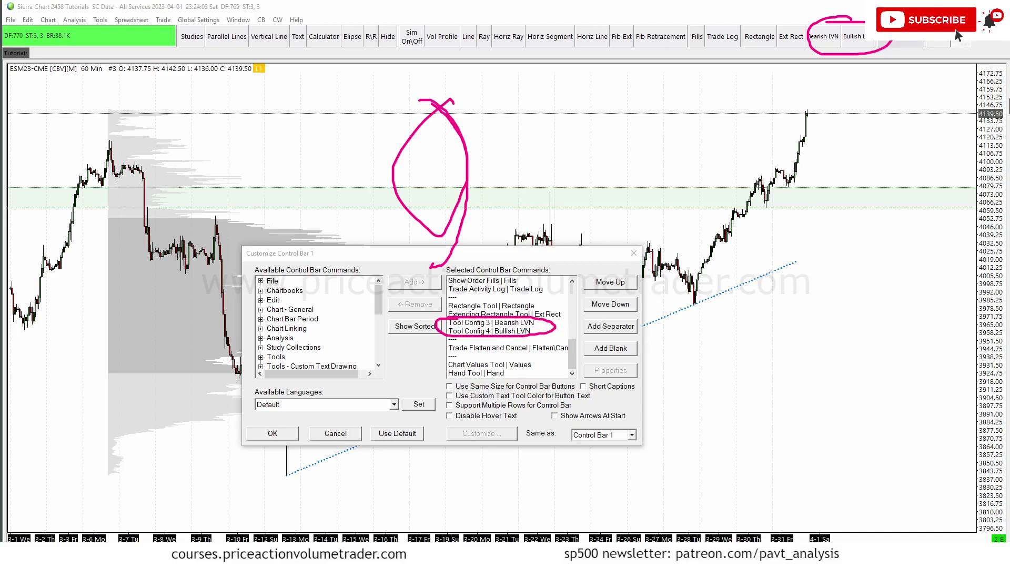
key(Escape)
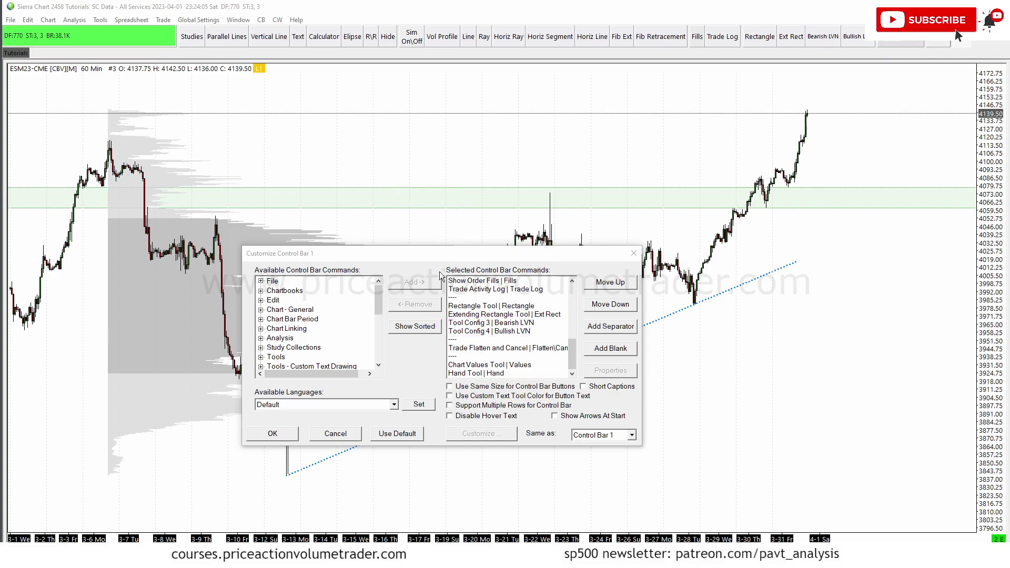
click(634, 254)
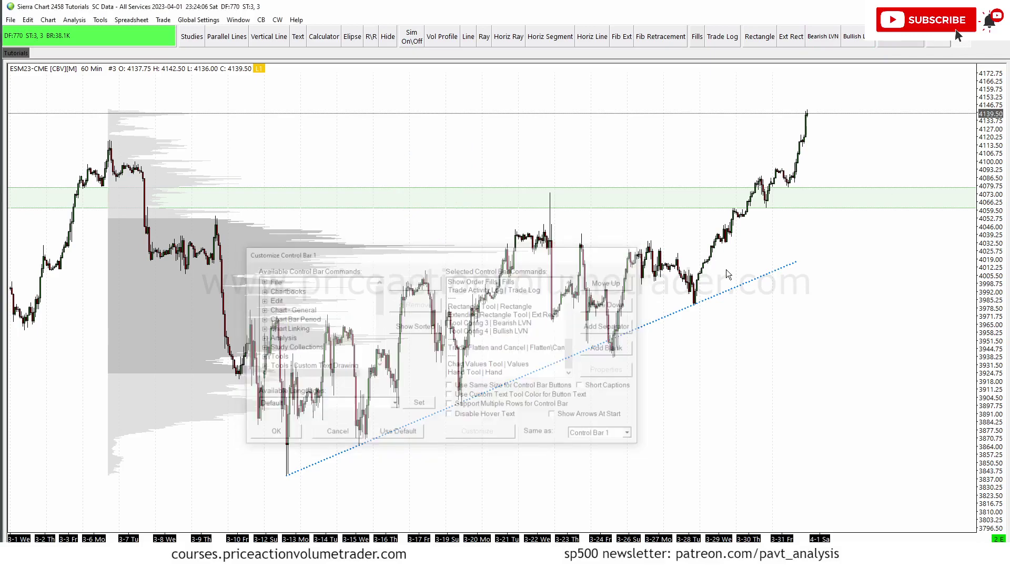
Step: Load TC7 in the blue trend line's properties and set a dotted line style with width 3
click(746, 285)
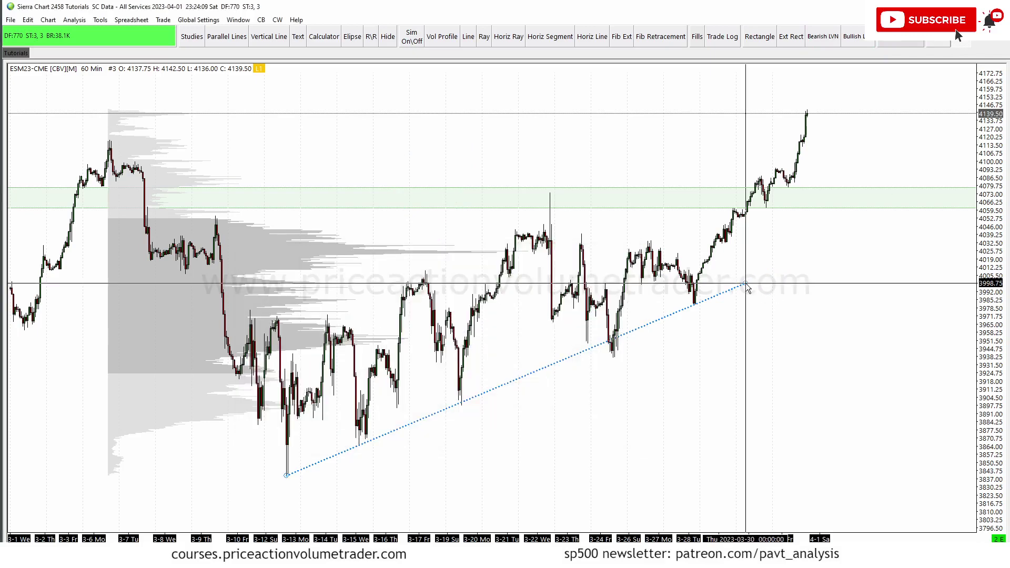
double_click(747, 287)
drag(466, 162, 278, 72)
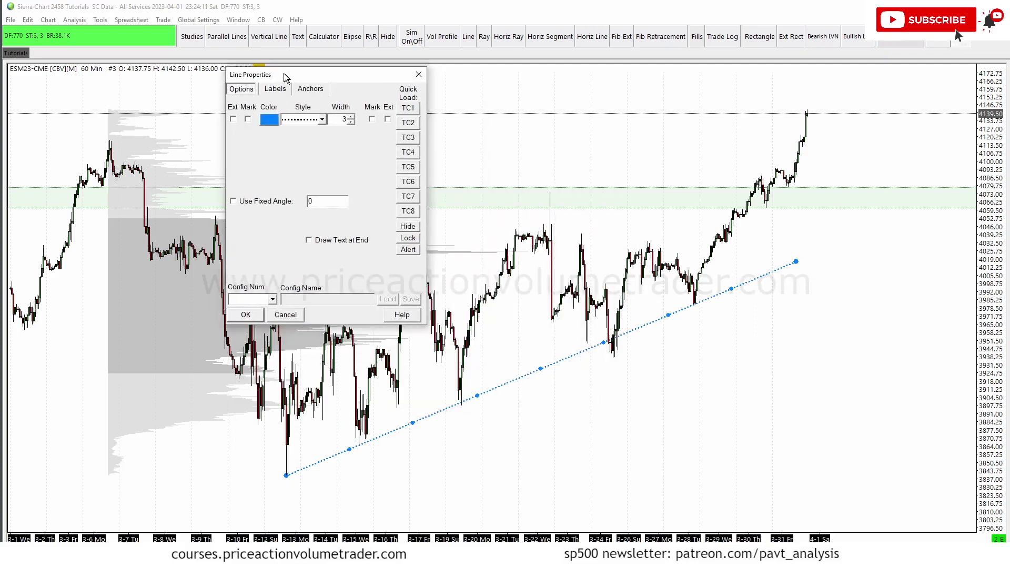
click(401, 195)
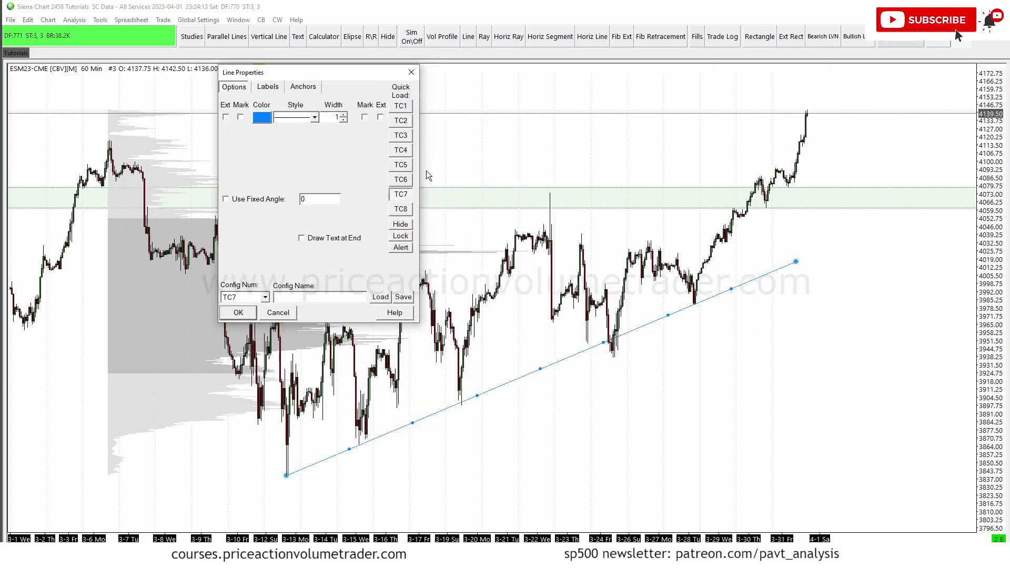
click(315, 117)
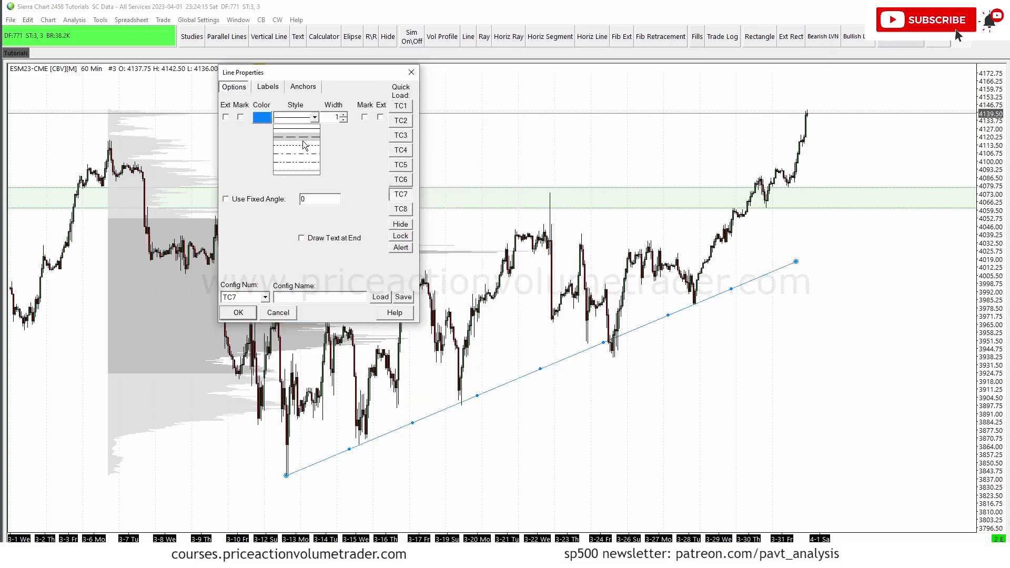
click(304, 146)
click(320, 118)
click(324, 145)
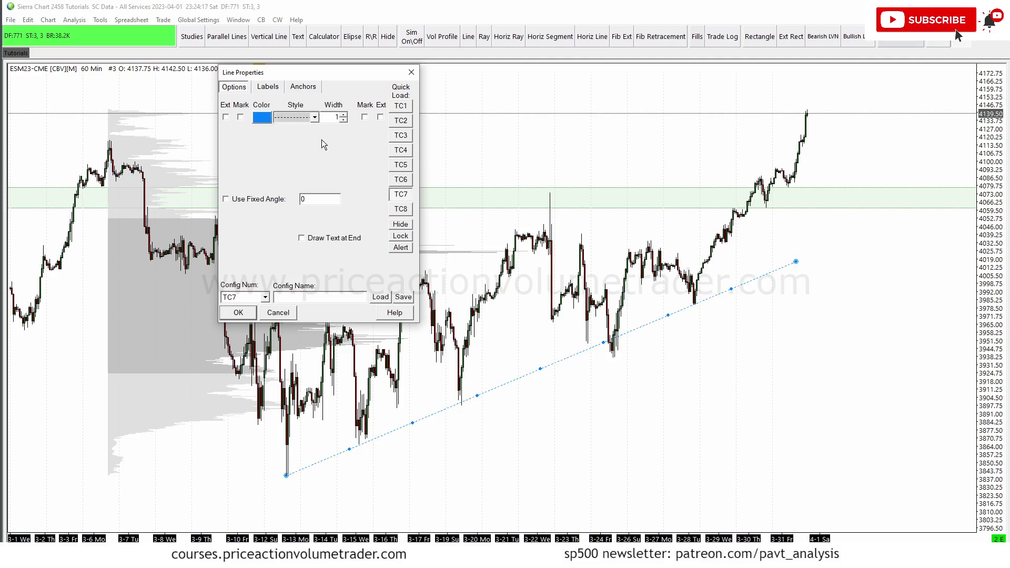
click(343, 115)
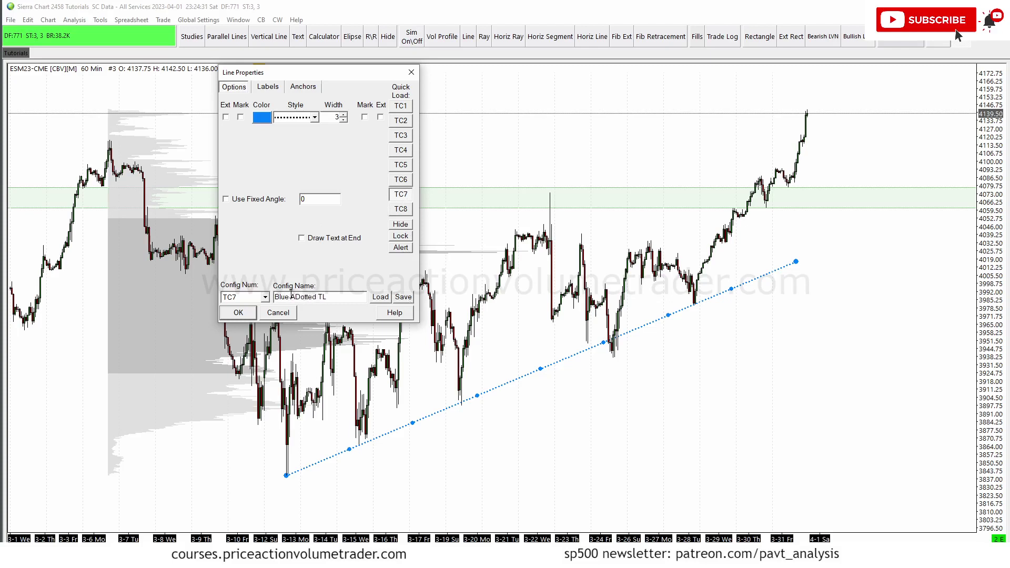
Step: Name the TC7 configuration "Blue Dotted TL", save it and accept the line properties
key(BackSpace)
click(408, 298)
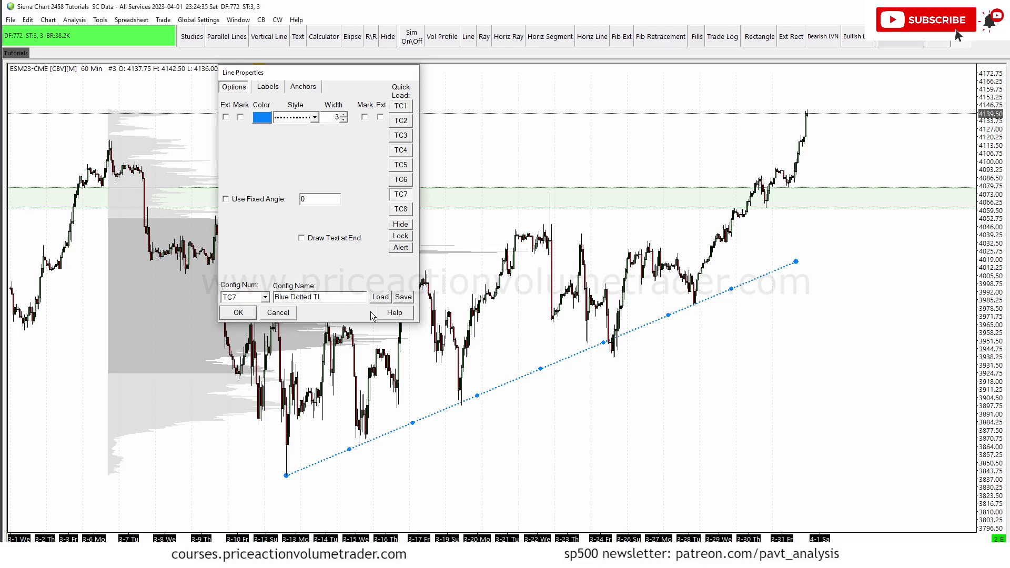
click(252, 313)
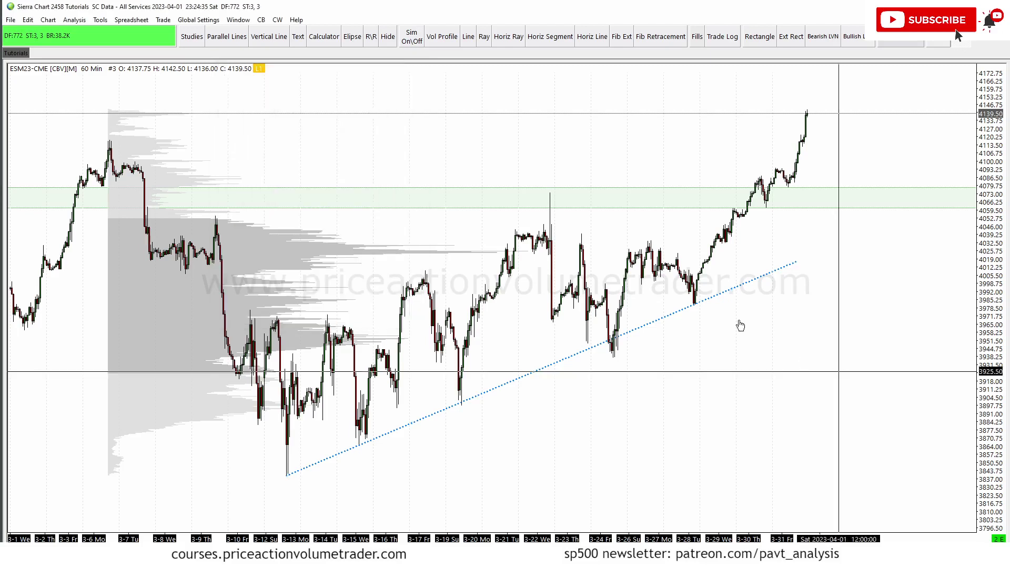
Step: Reopen the trend line's properties and quick-load TC7 to check the saved configuration, then accept
double_click(683, 315)
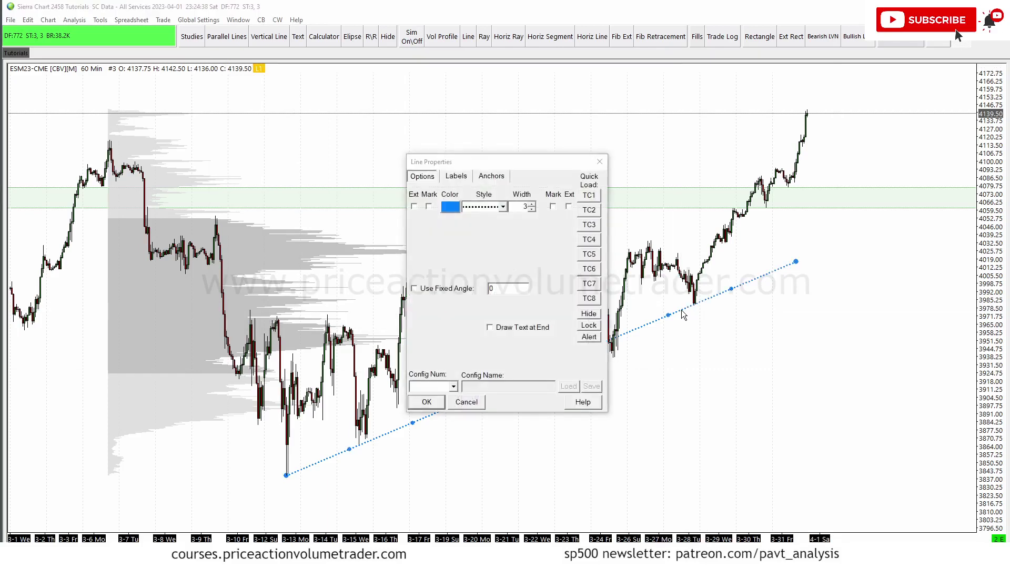
click(590, 287)
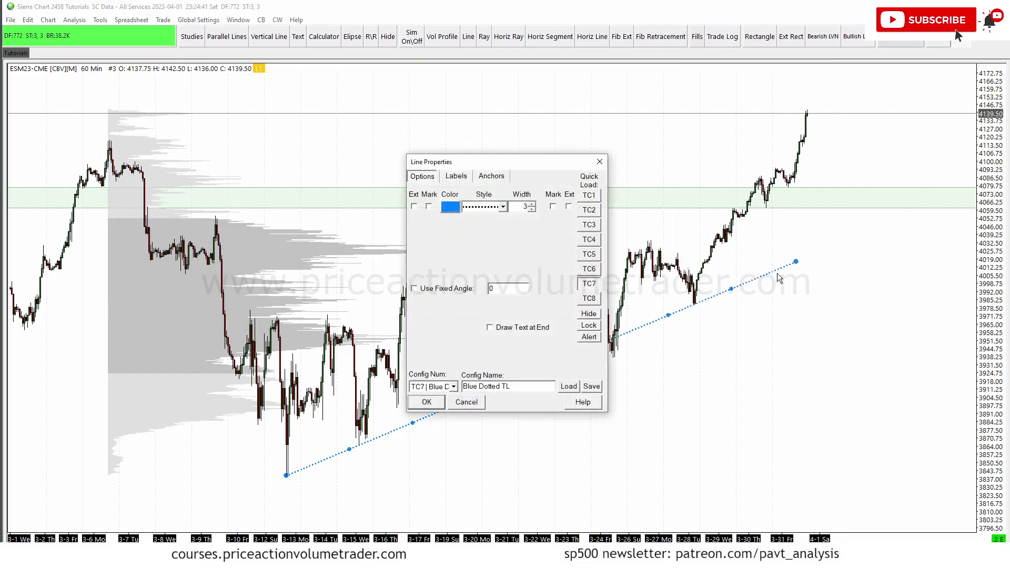
click(431, 404)
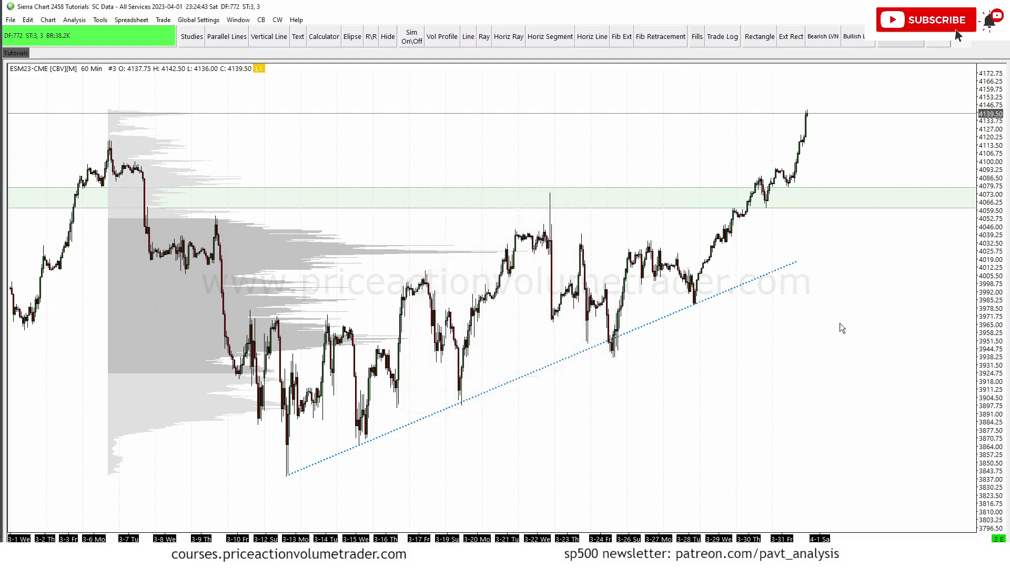
Step: Clear the trend line and extending rectangle, then draw a new line from the 3-13 low near 3840 to about 4003 beyond 4-1
click(758, 278)
key(Delete)
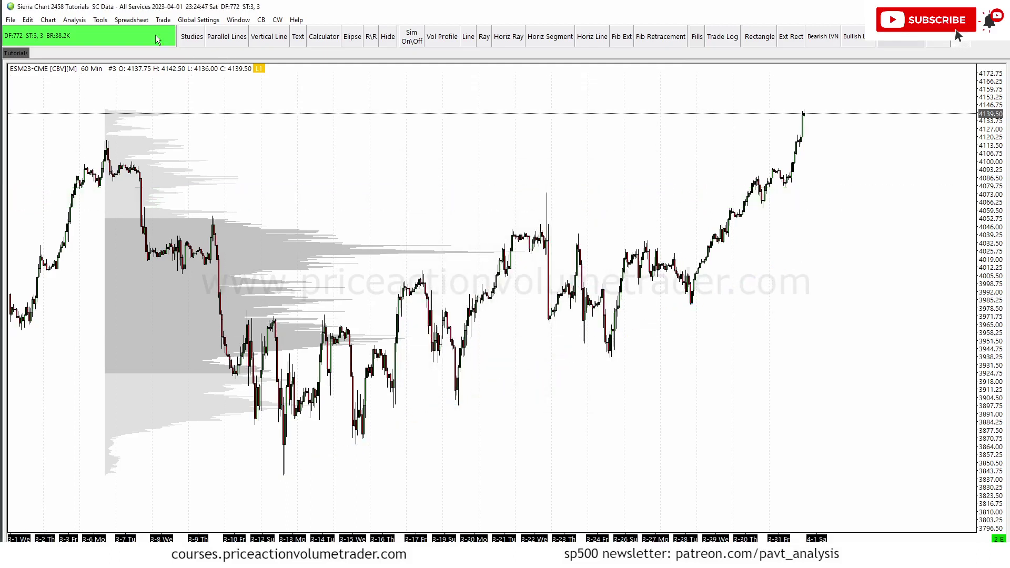
click(100, 20)
click(108, 95)
mouse_move(283, 475)
mouse_down()
mouse_move(836, 293)
mouse_move(836, 279)
mouse_up()
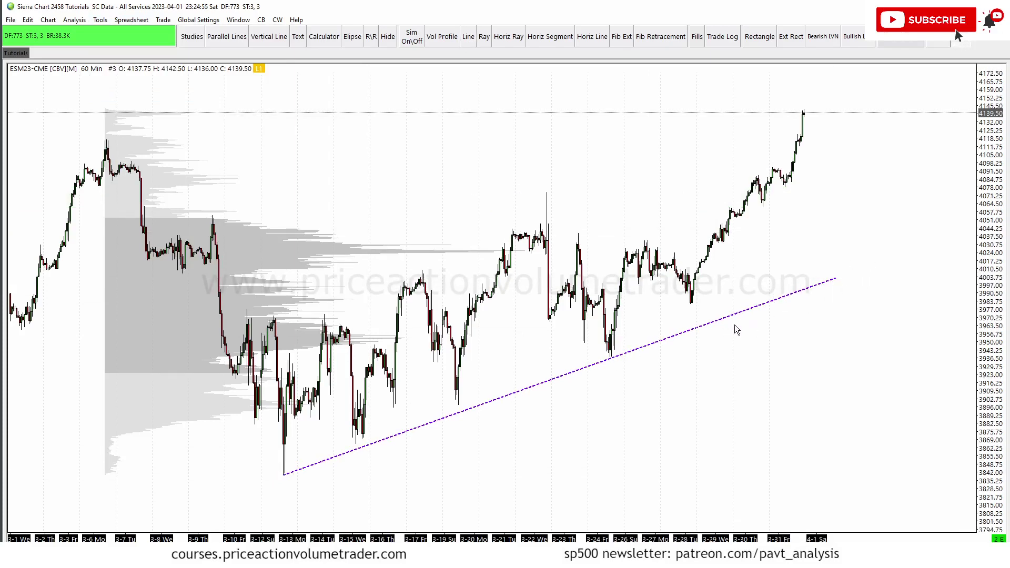
Step: Load the TC7 Blue Dotted TL configuration onto the new purple dashed line and accept its properties
double_click(760, 307)
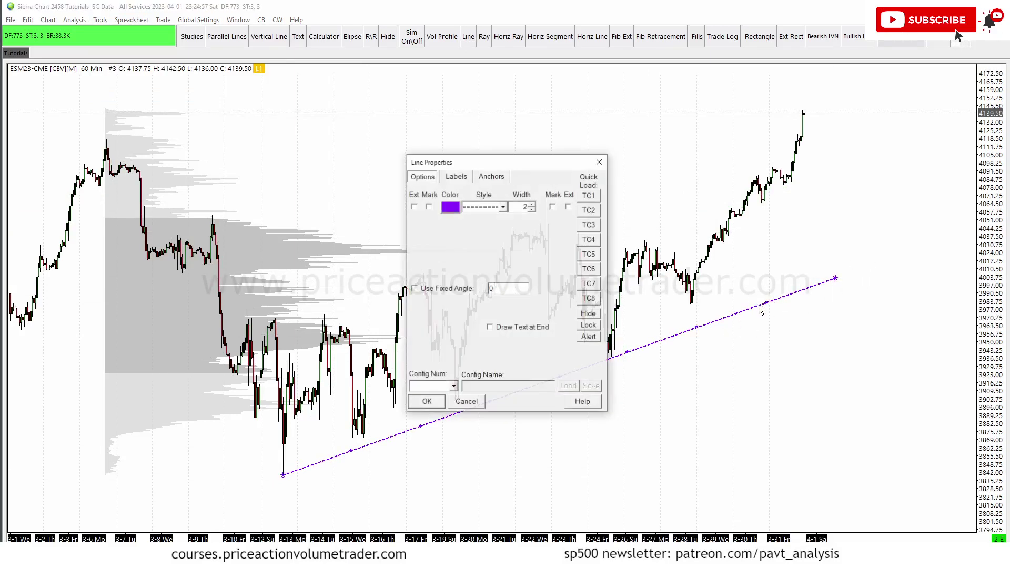
click(590, 284)
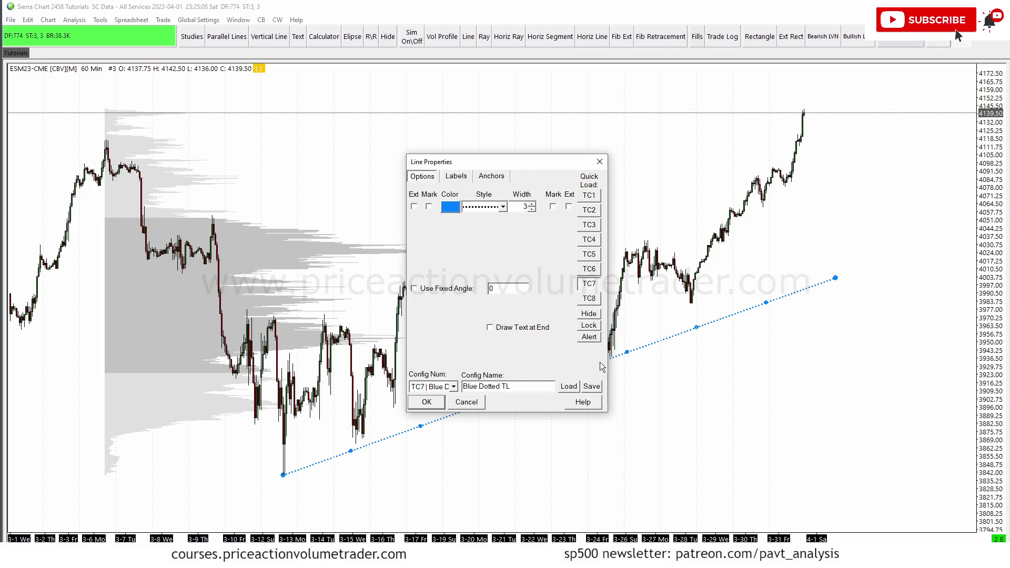
click(569, 389)
click(426, 402)
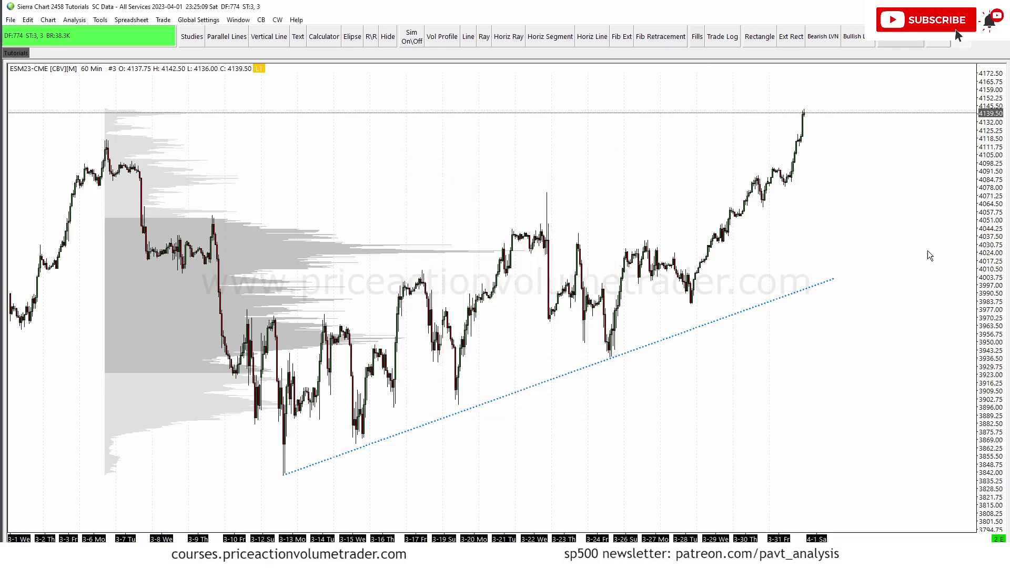
Step: Open the Control Bar 1 customization and select Tool Config 4 | Bullish LVN among the selected commands
scroll(825, 95, right, 3)
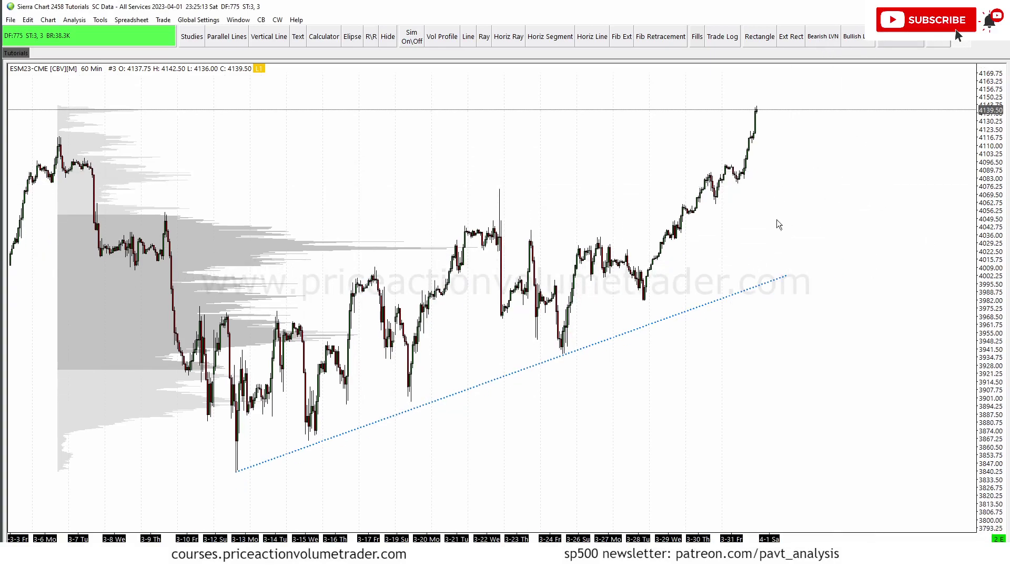
click(203, 21)
mouse_move(221, 107)
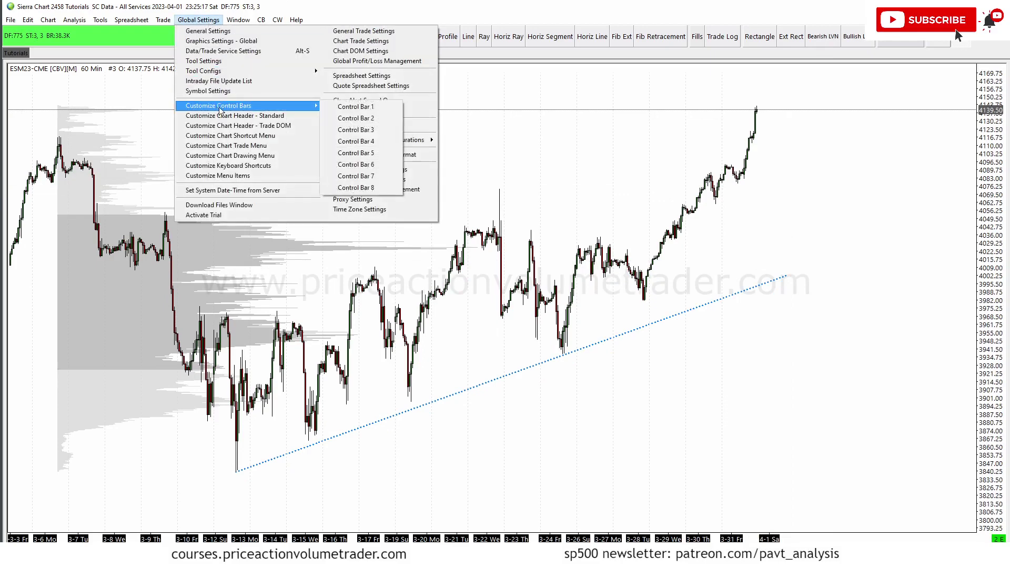
click(356, 107)
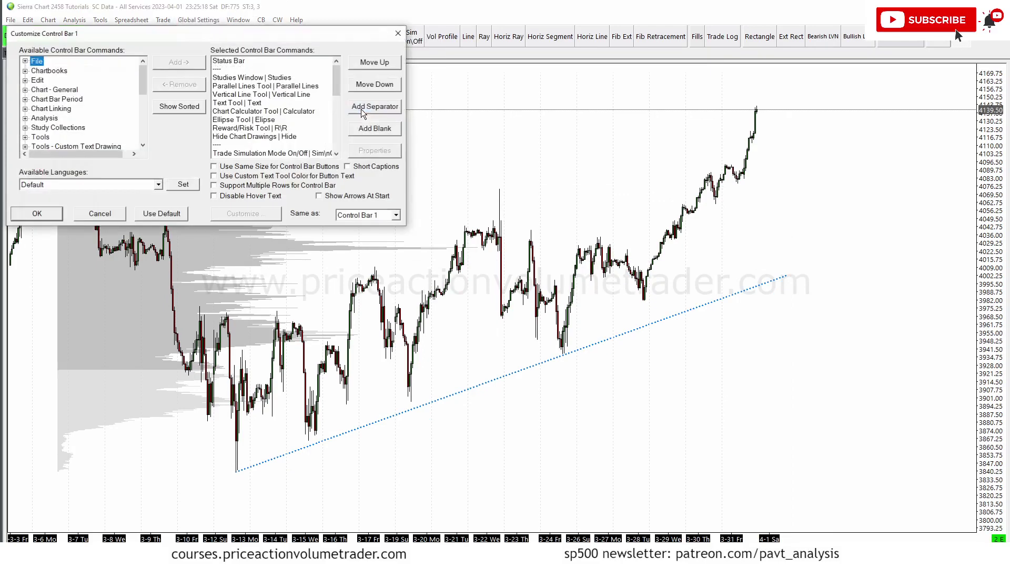
drag(170, 32, 354, 105)
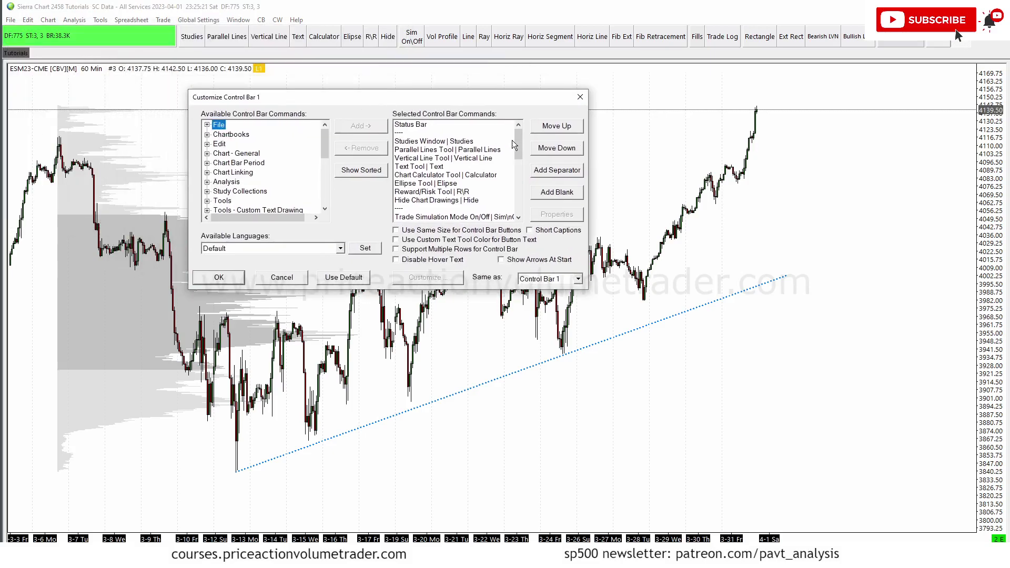
scroll(514, 144, down, 7)
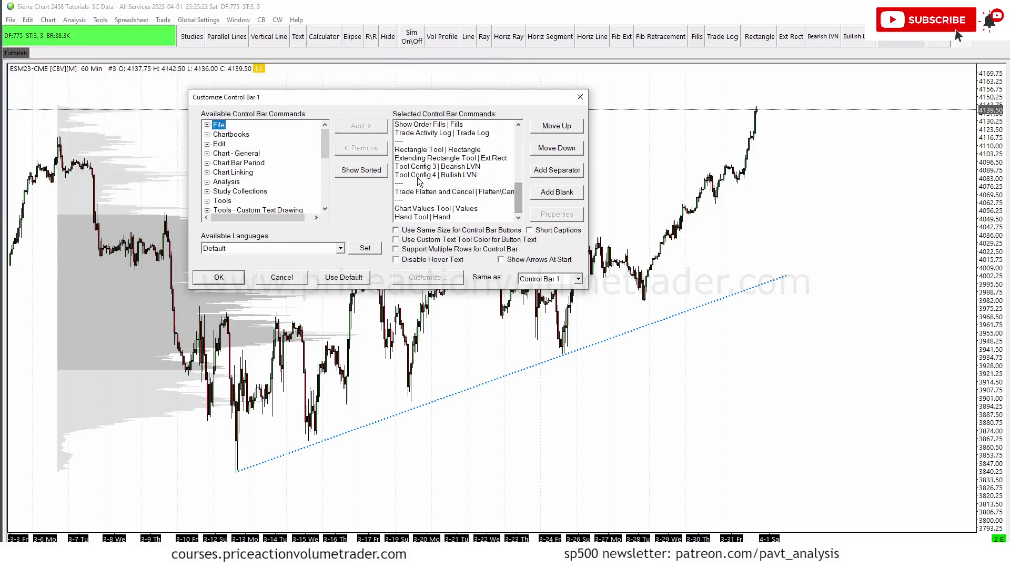
click(425, 176)
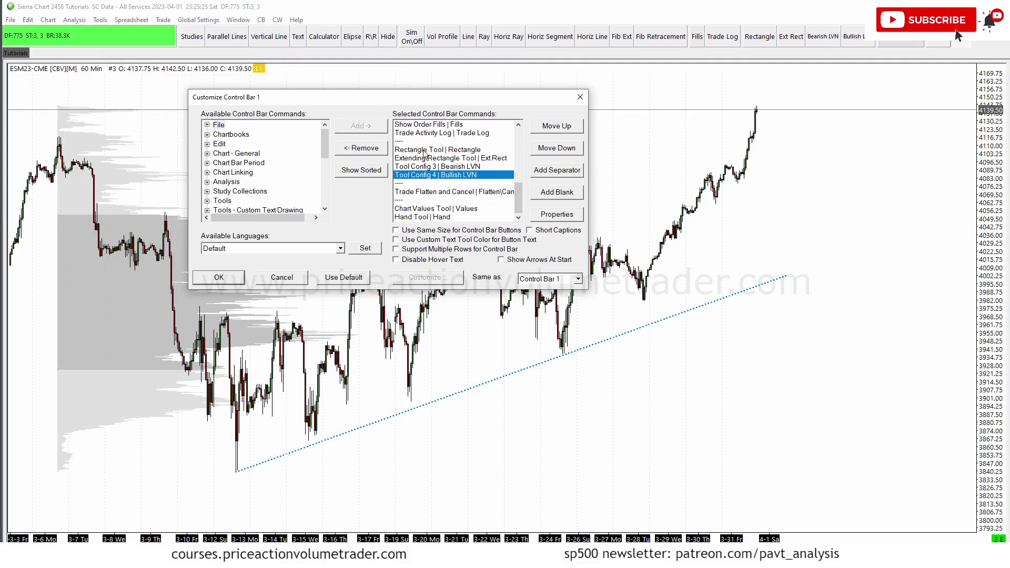
click(466, 167)
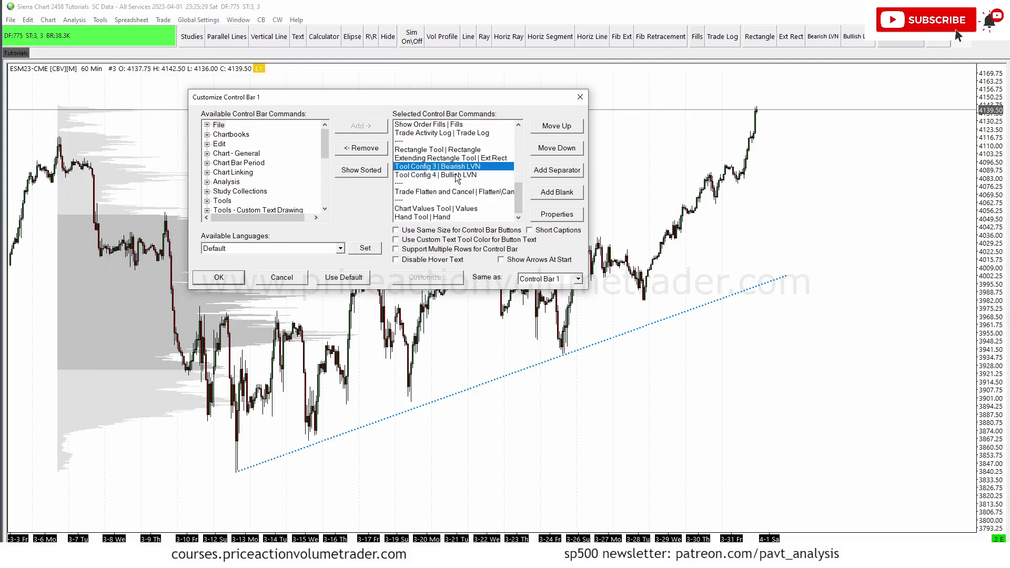
click(457, 175)
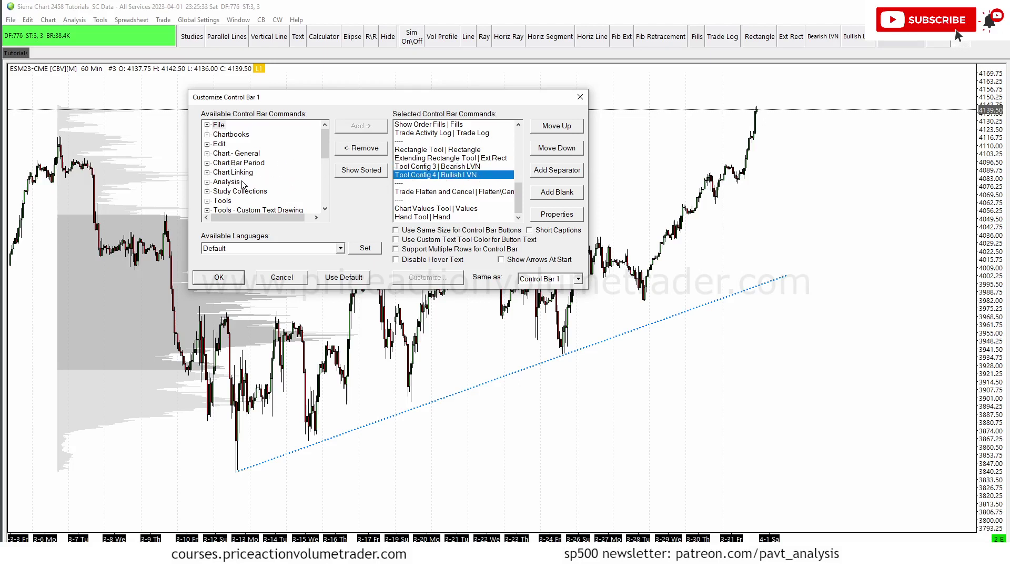
Step: Look through the Tools commands for the numbered tool configurations up to Tool Config 24, and leave the control bar customization
scroll(243, 184, down, 1)
click(208, 172)
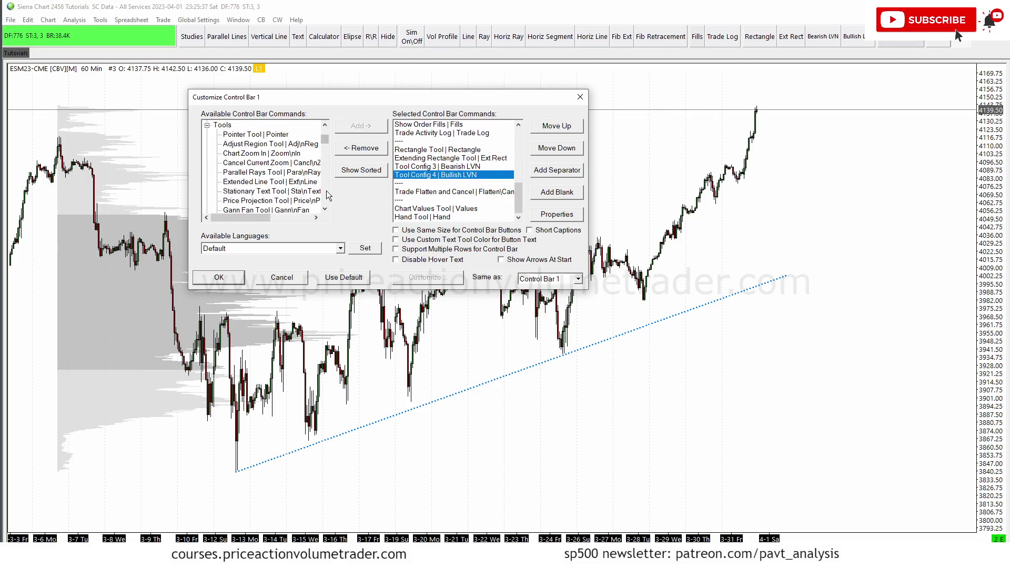
scroll(328, 193, down, 6)
scroll(329, 194, down, 6)
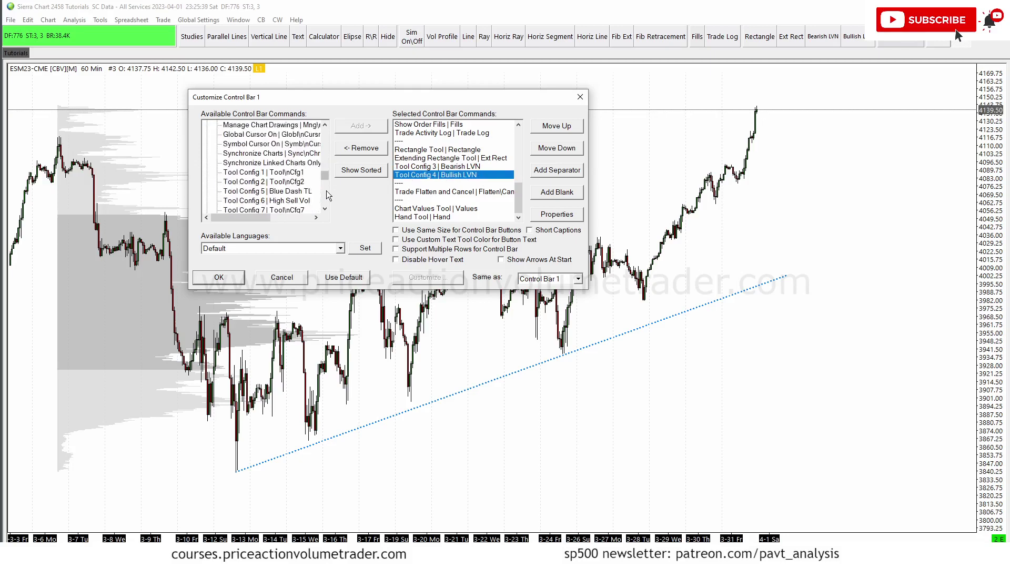
scroll(326, 184, up, 2)
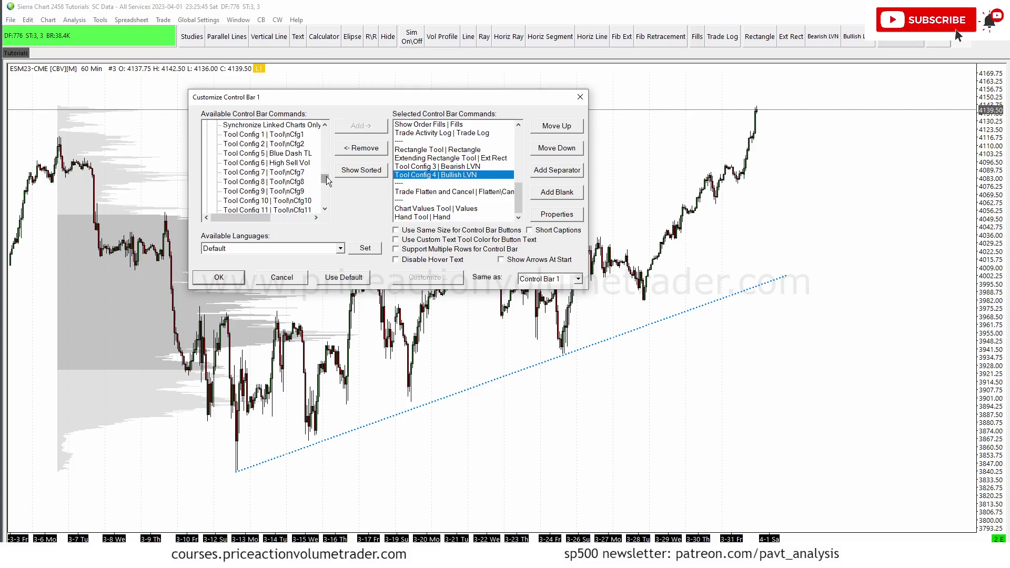
scroll(326, 181, down, 6)
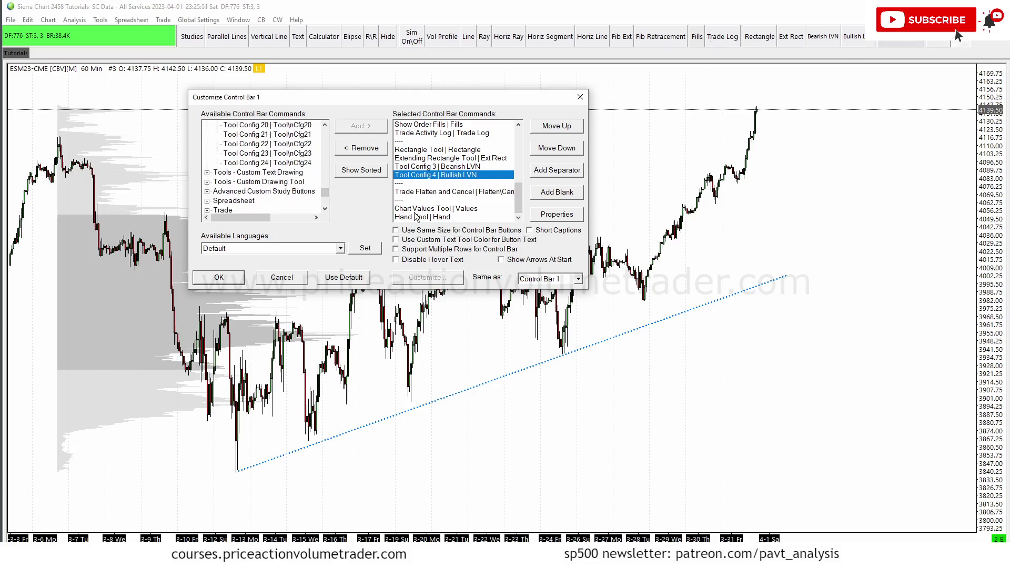
drag(326, 194, 327, 181)
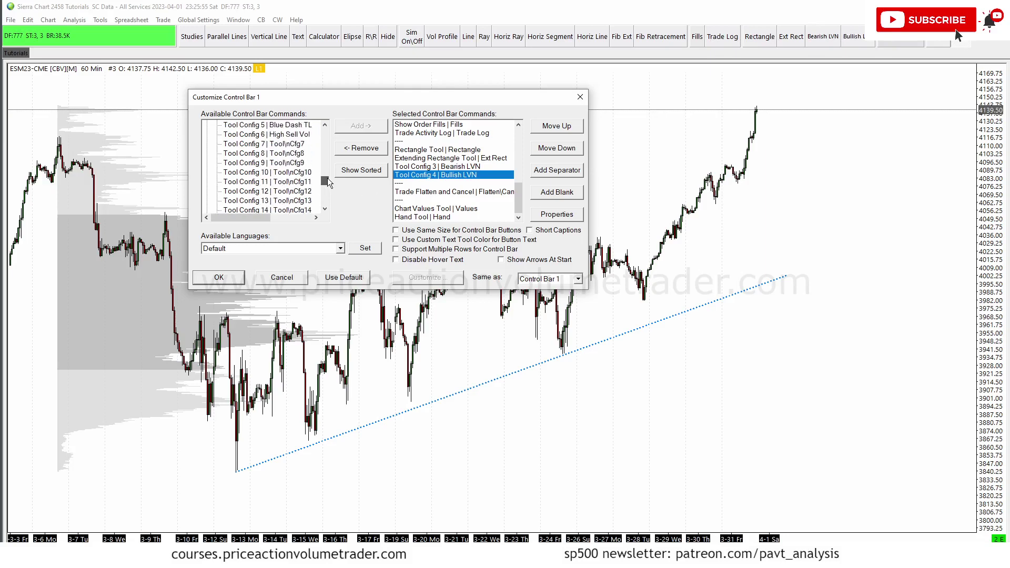
click(580, 97)
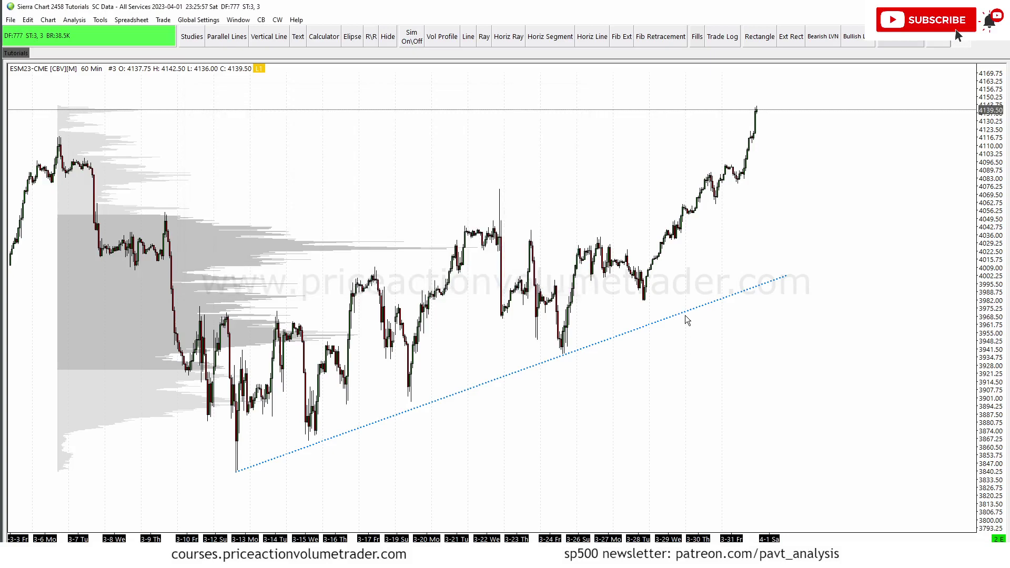
Step: Open the blue dotted line's properties, review the list of available configuration numbers, and close without changes
double_click(686, 316)
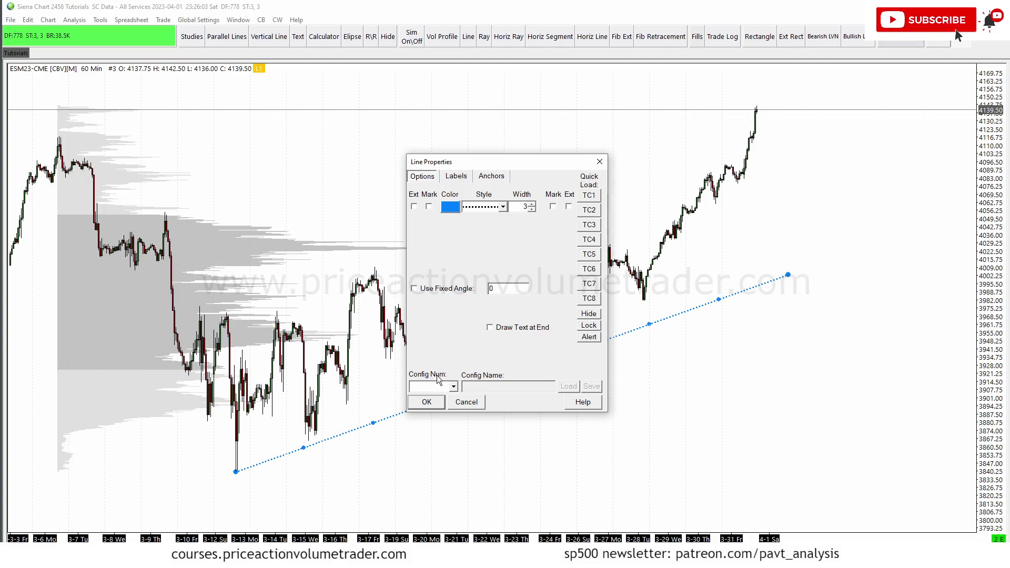
click(455, 390)
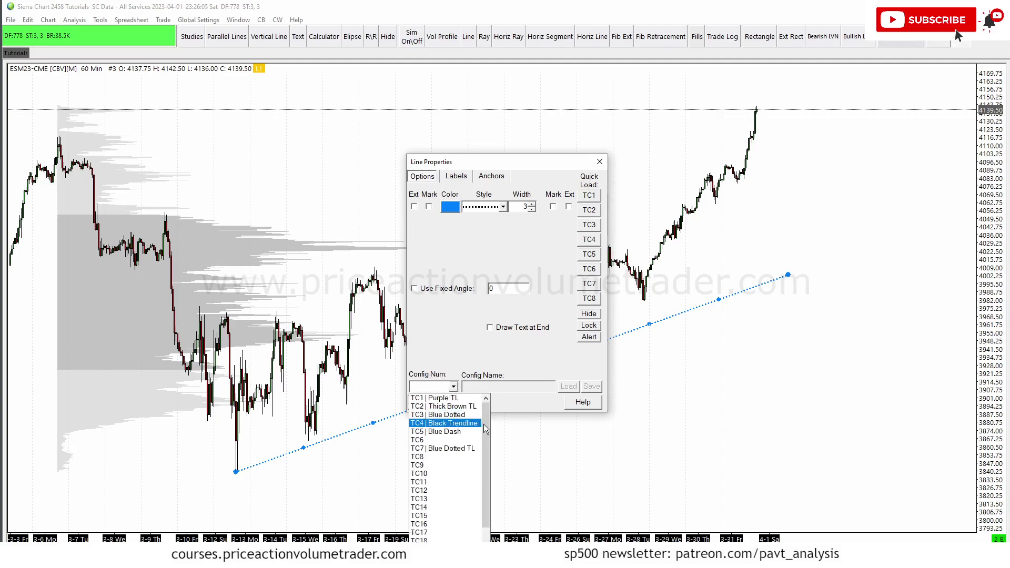
drag(484, 424, 486, 493)
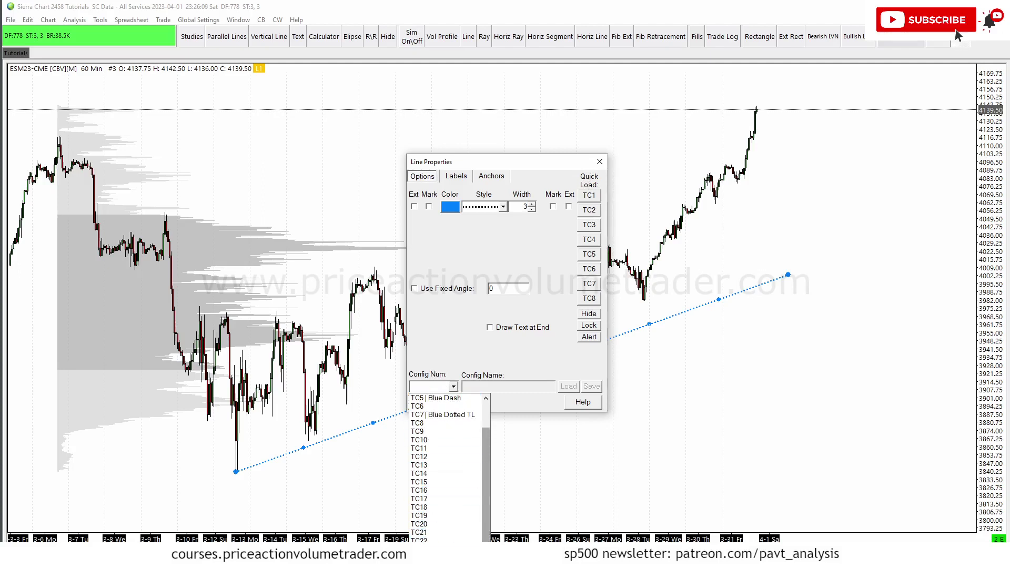
click(532, 345)
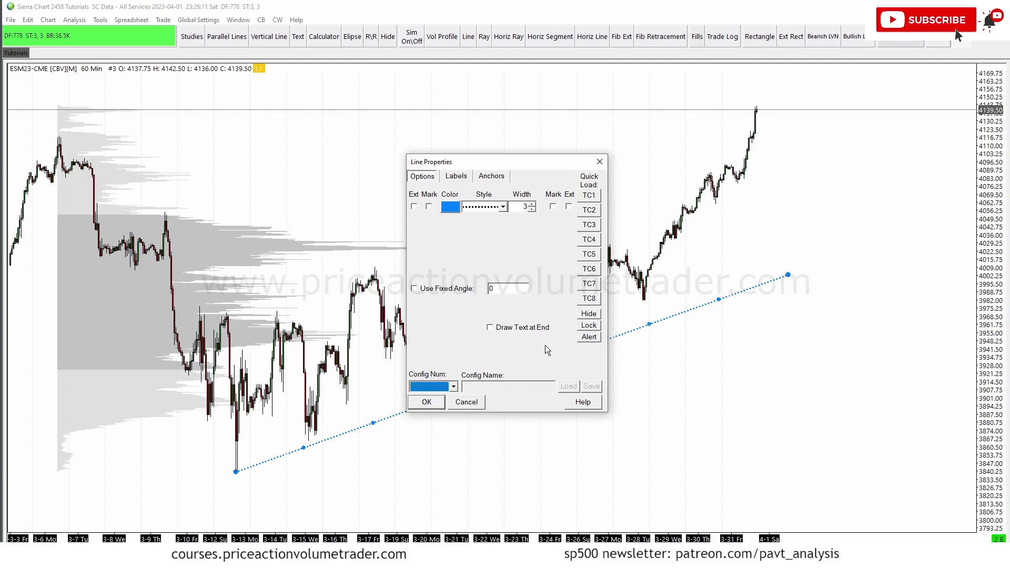
click(599, 163)
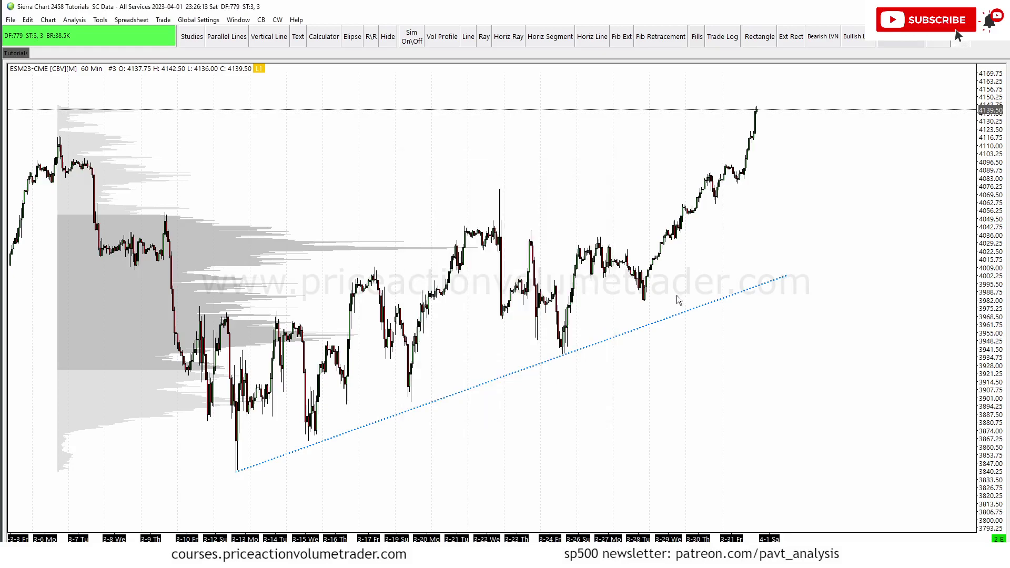
Step: Reopen the Control Bar 1 customization and add Tool Config 7 directly after Tool Config 4 | Bullish LVN
click(209, 22)
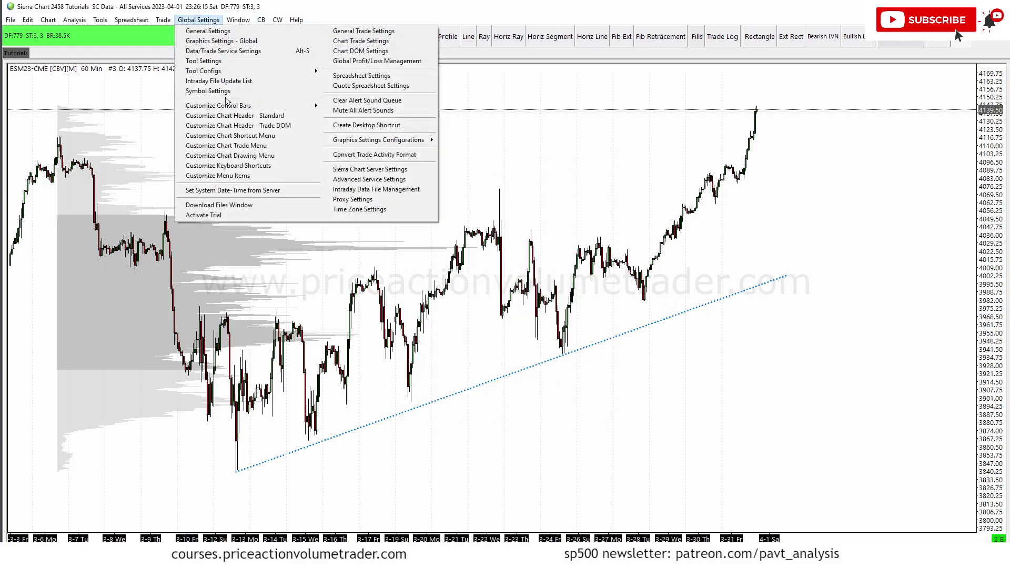
mouse_move(300, 106)
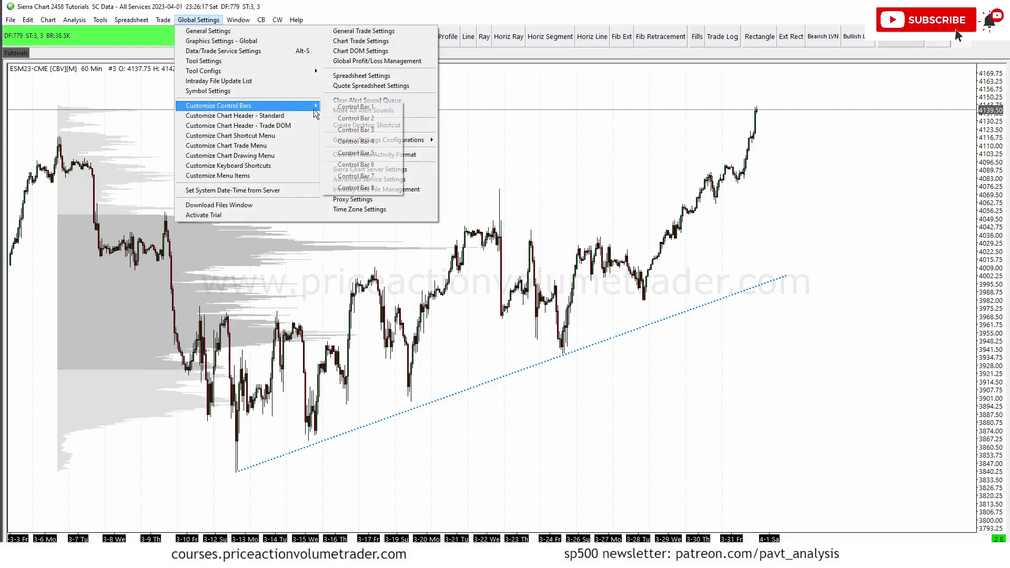
click(350, 109)
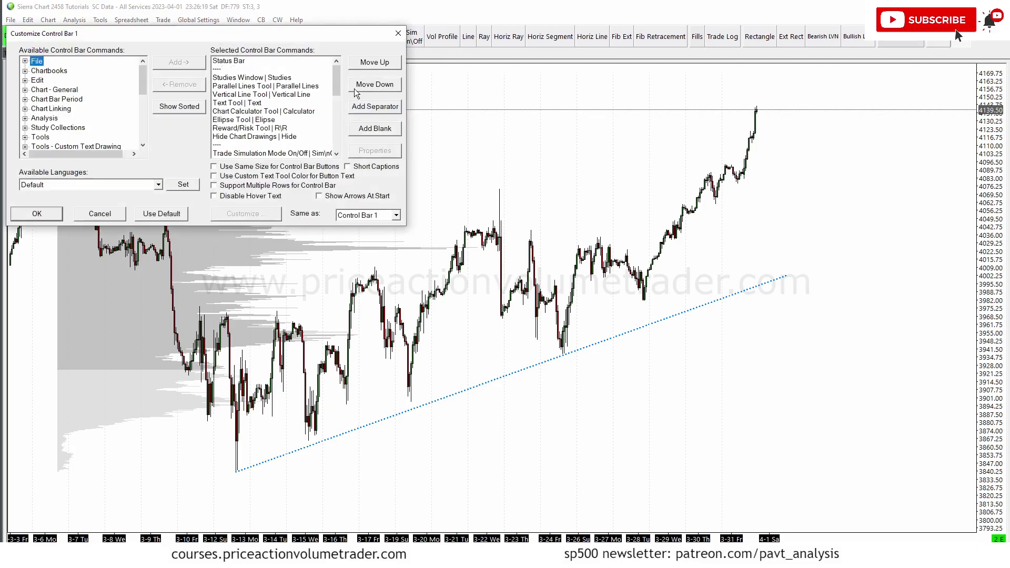
drag(289, 36, 415, 87)
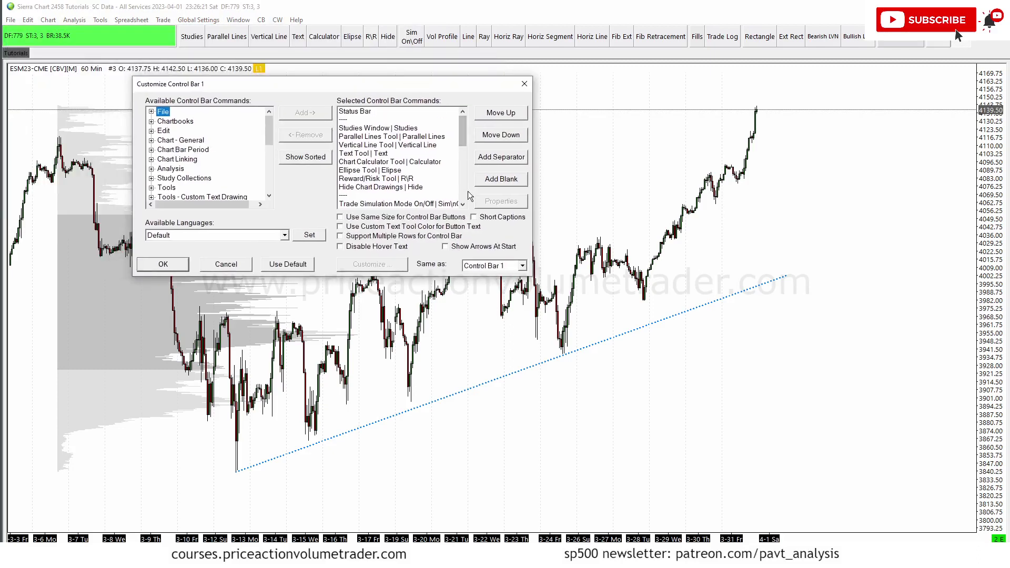
scroll(460, 144, down, 7)
click(381, 170)
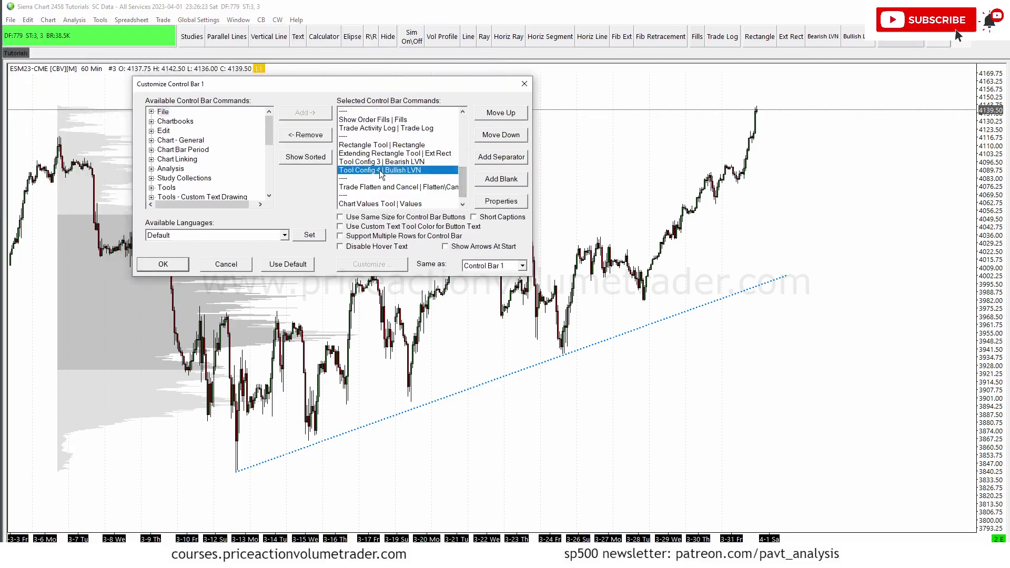
click(153, 187)
scroll(268, 168, down, 9)
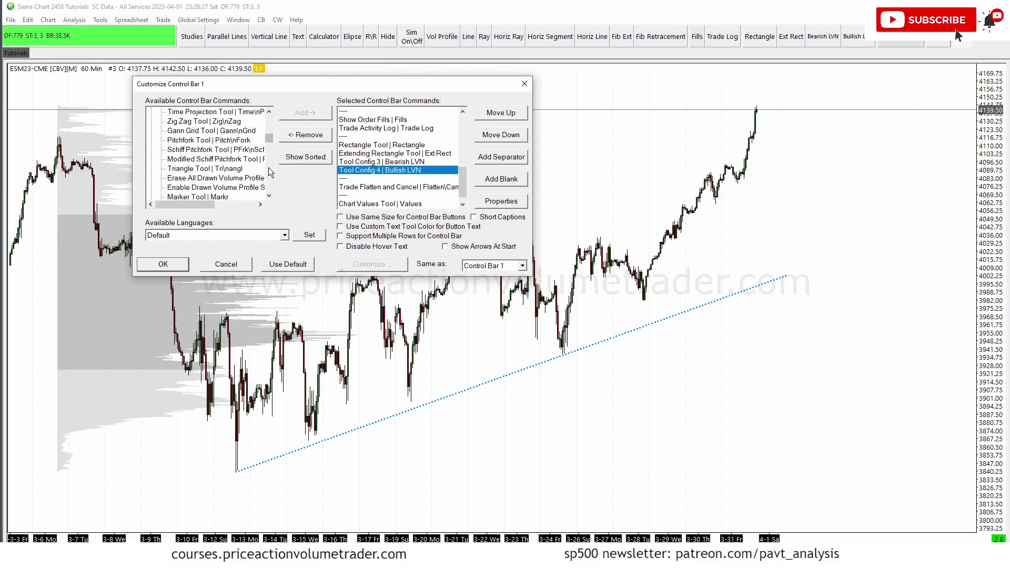
scroll(271, 179, down, 8)
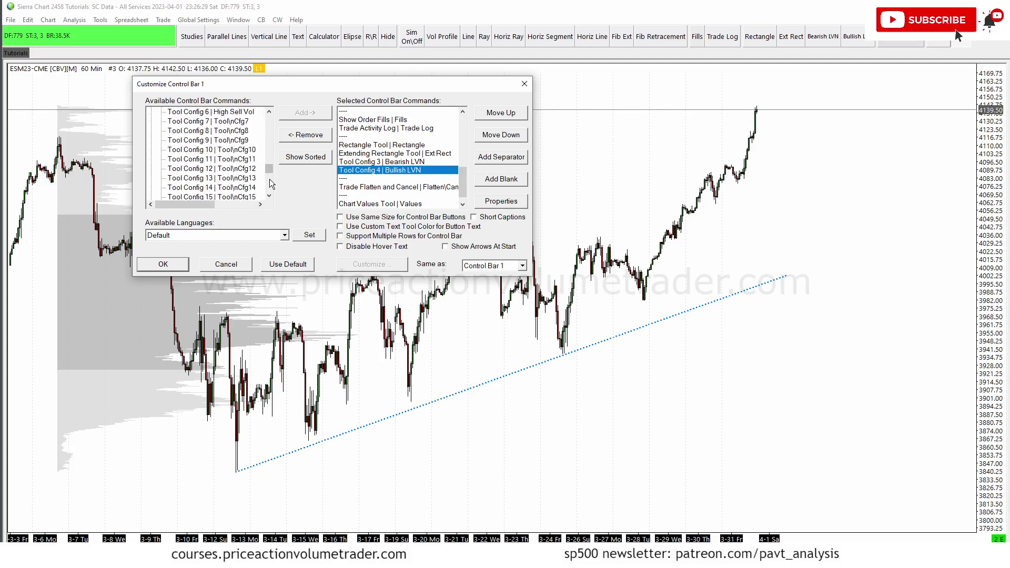
click(225, 125)
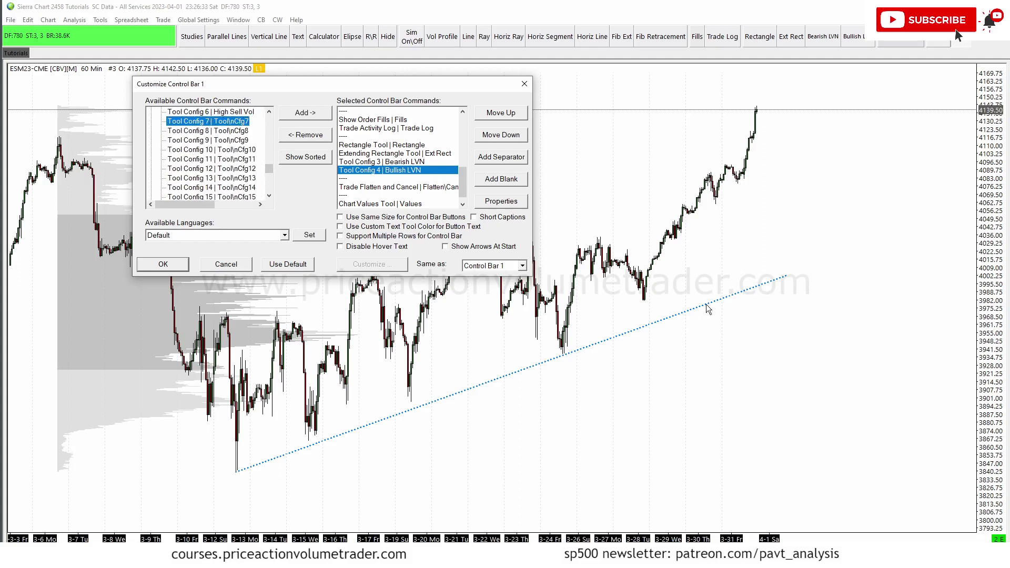
click(310, 114)
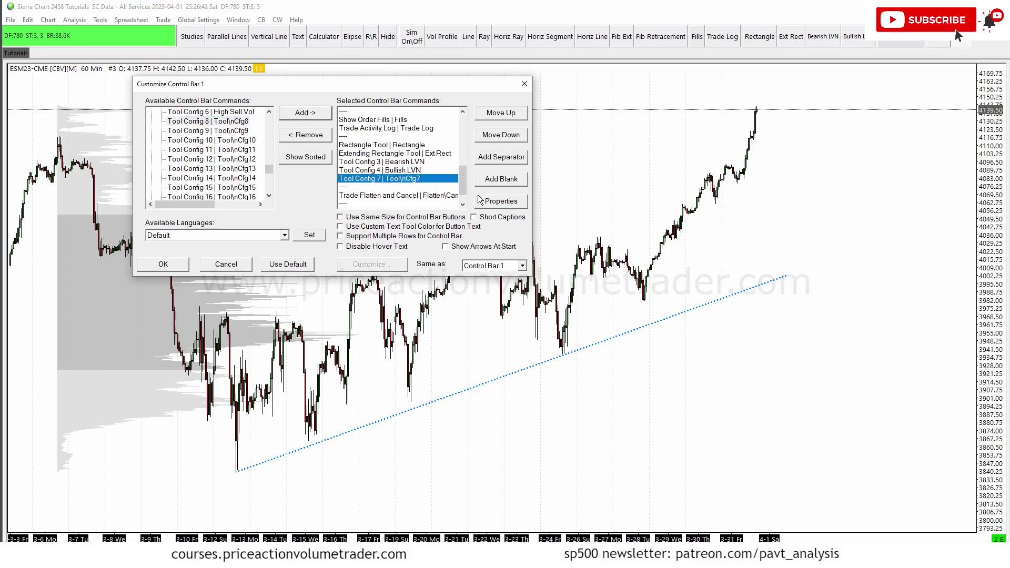
Step: Set the Tool Config 7 button's caption to Blue TL and its colour to light grey
click(495, 207)
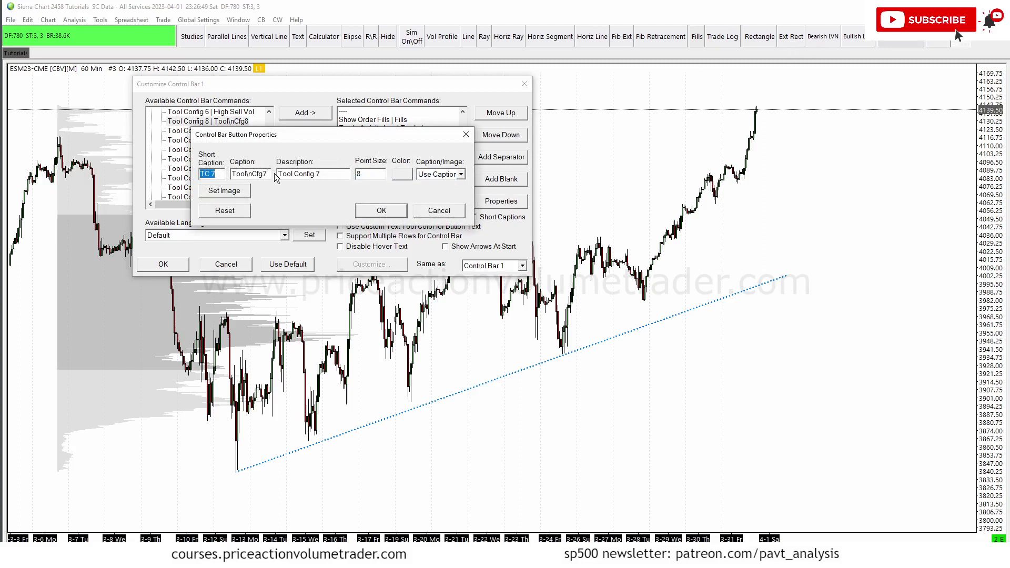
key(Tab)
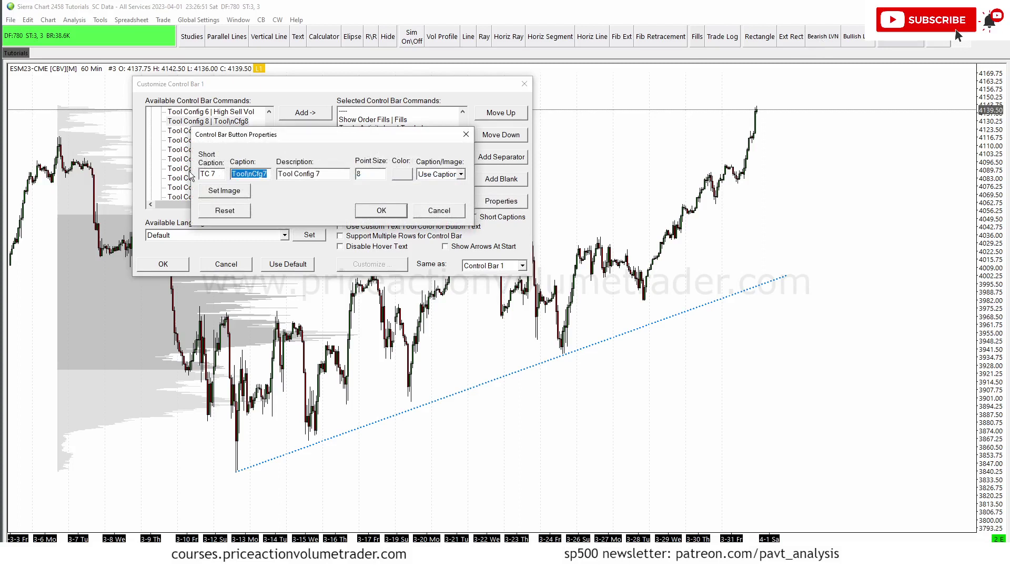
text(Blue TL)
click(404, 175)
click(294, 181)
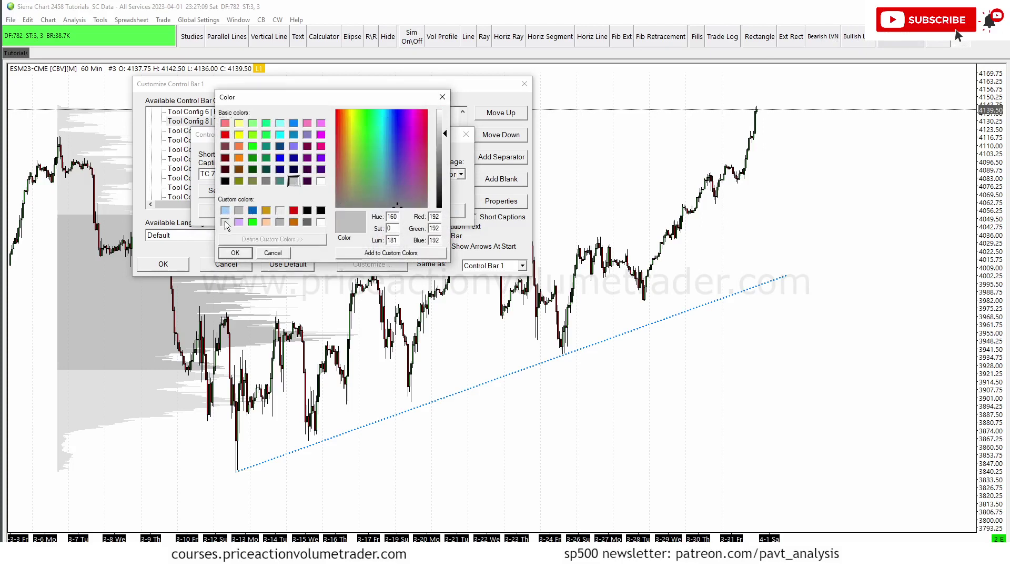
click(235, 253)
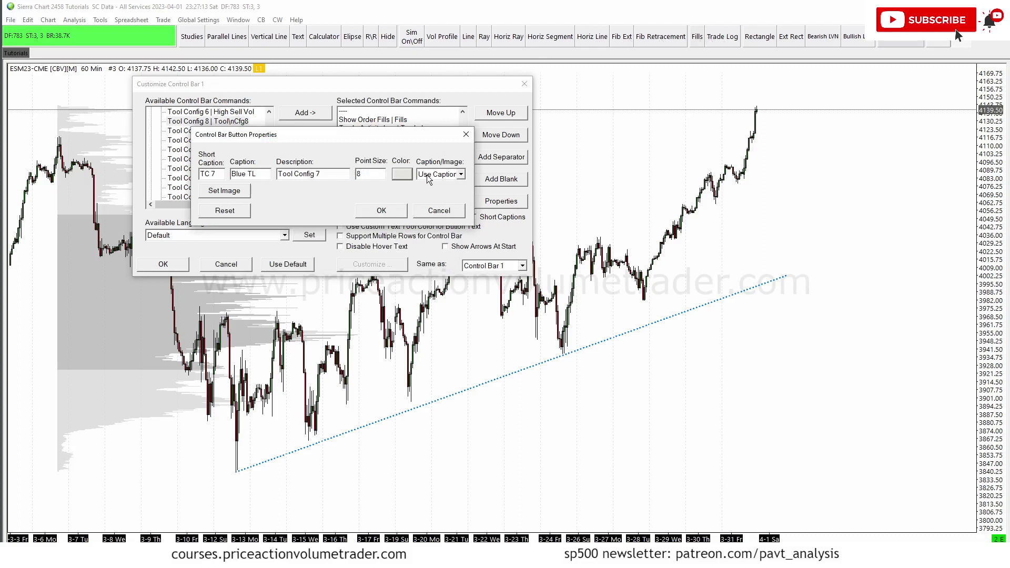
Step: Keep the Blue TL button on Use Caption, and accept its properties and the Control Bar 1 customization
click(463, 176)
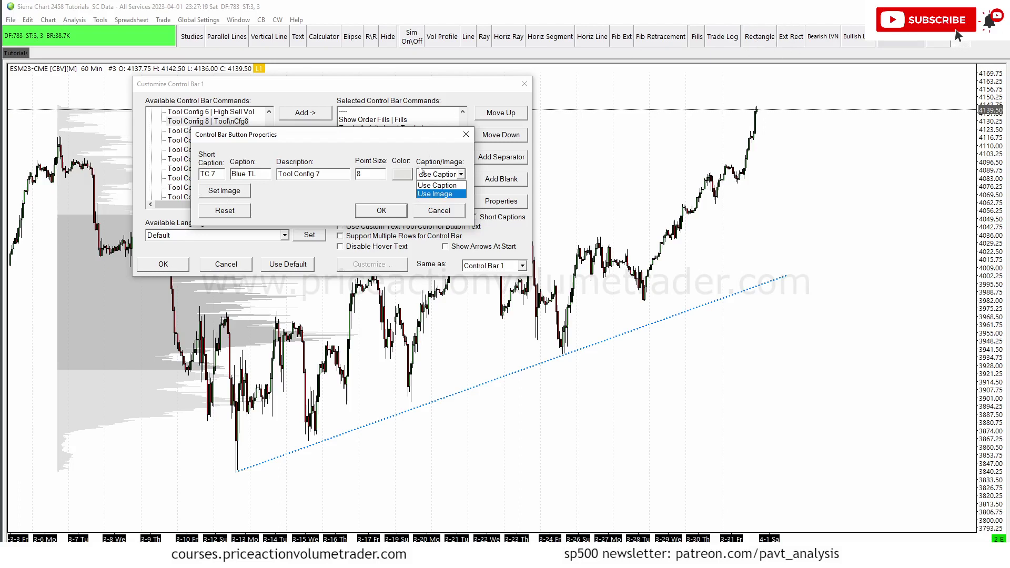
click(437, 185)
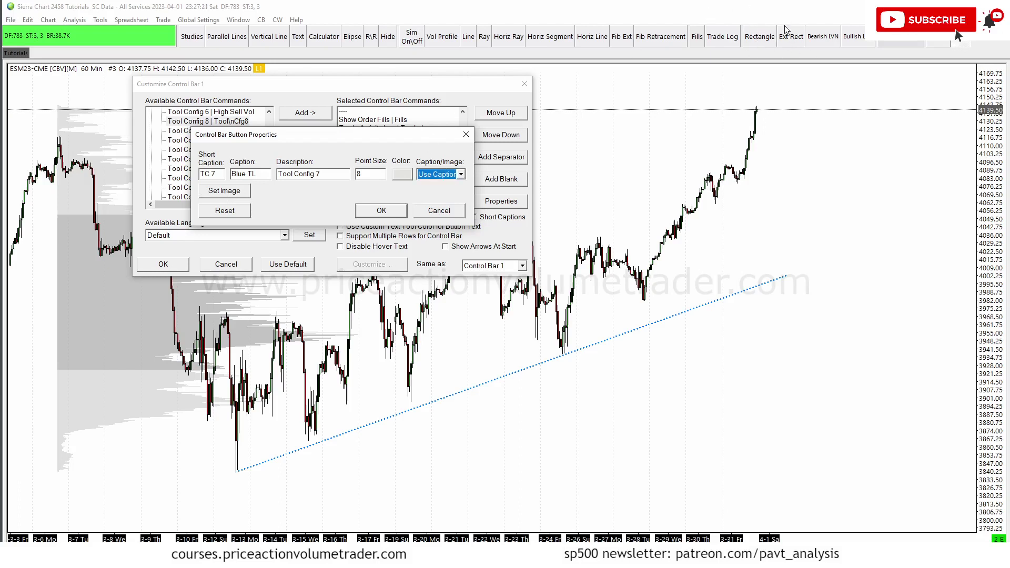
click(381, 211)
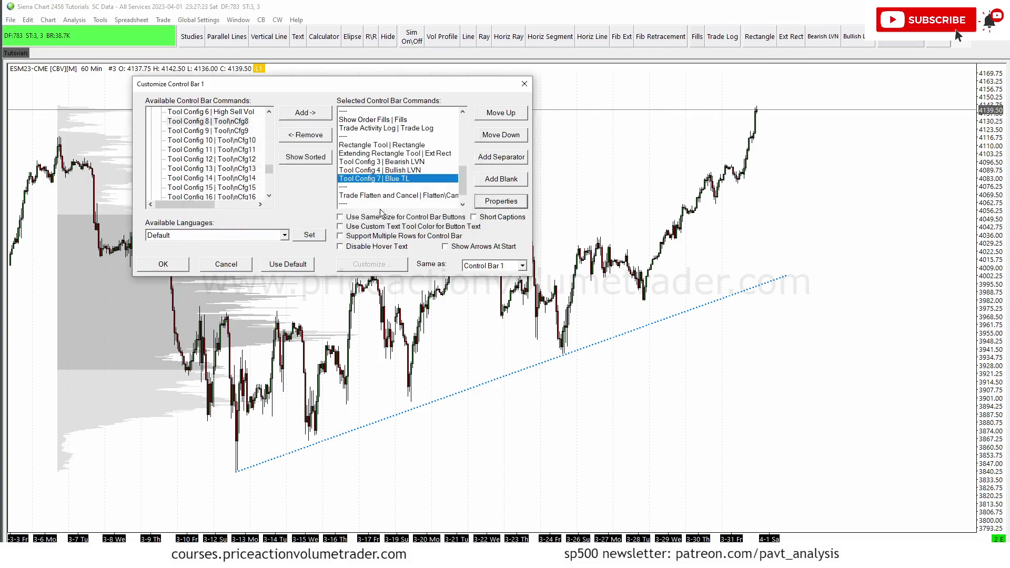
click(163, 265)
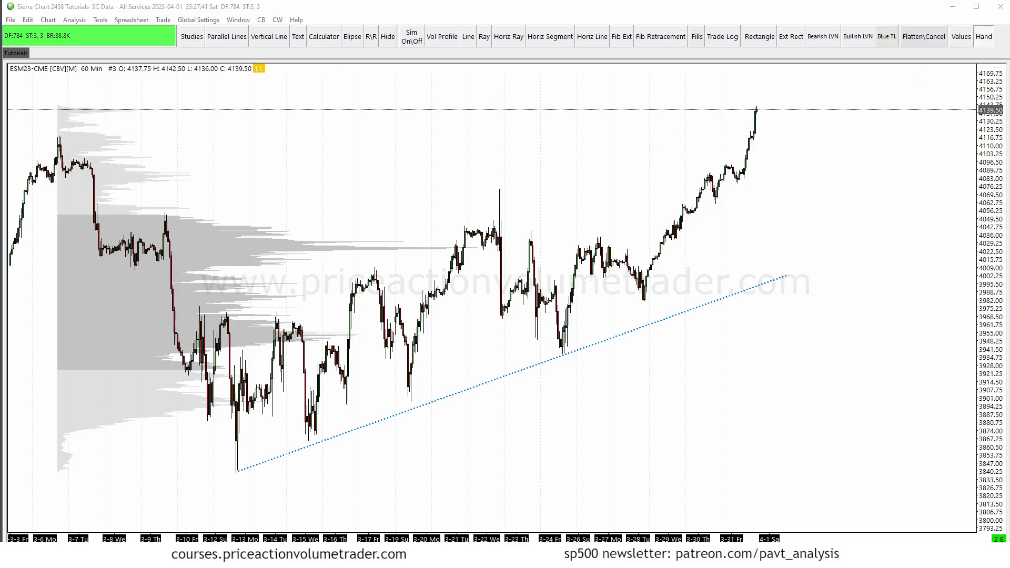
mouse_move(879, 15)
mouse_down()
mouse_move(907, 49)
mouse_move(867, 52)
mouse_move(892, 10)
mouse_up()
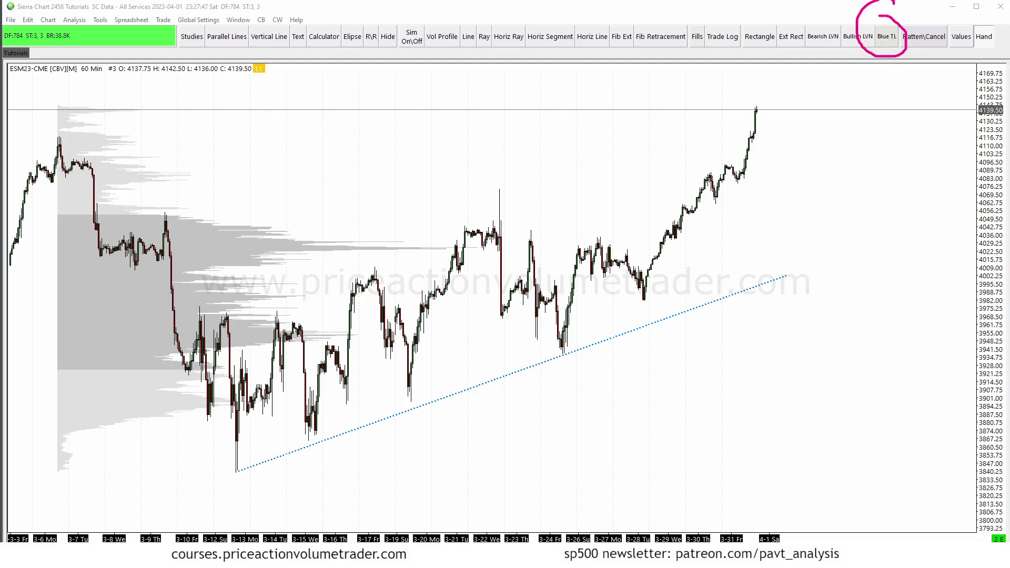
Step: Delete the blue dotted trend line and the drawn volume profile from the chart
click(719, 303)
key(Delete)
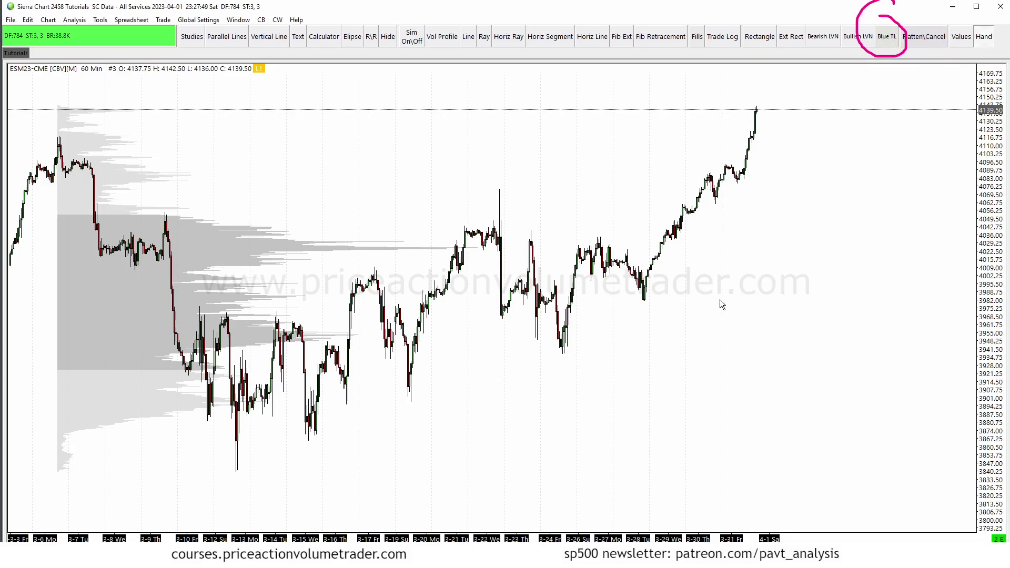
click(59, 207)
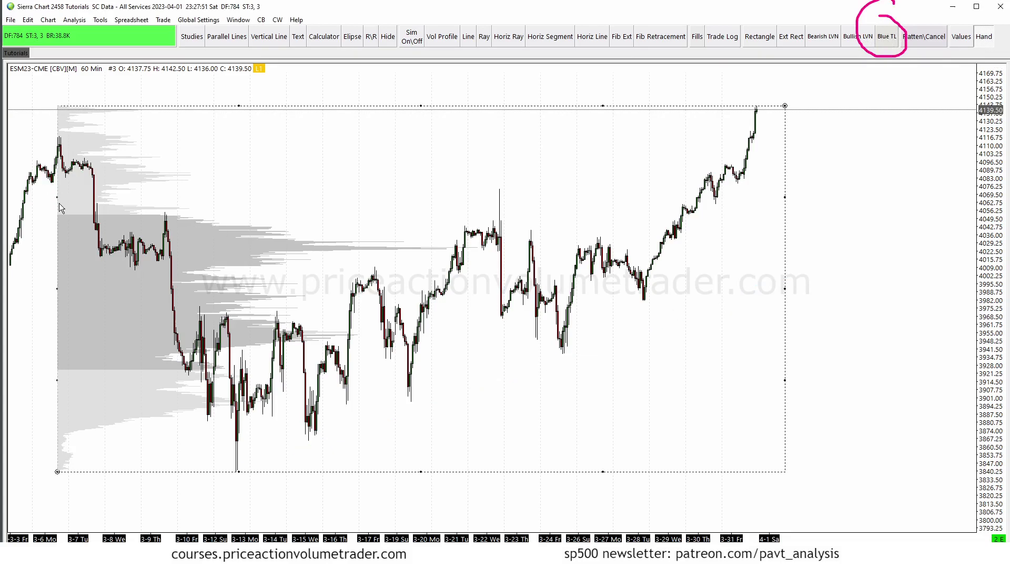
key(Delete)
Step: Draw a line with the Line tool from the 3-10 bars near 3955 to about 4136 at 4-1
drag(323, 244, 519, 136)
scroll(582, 208, down, 3)
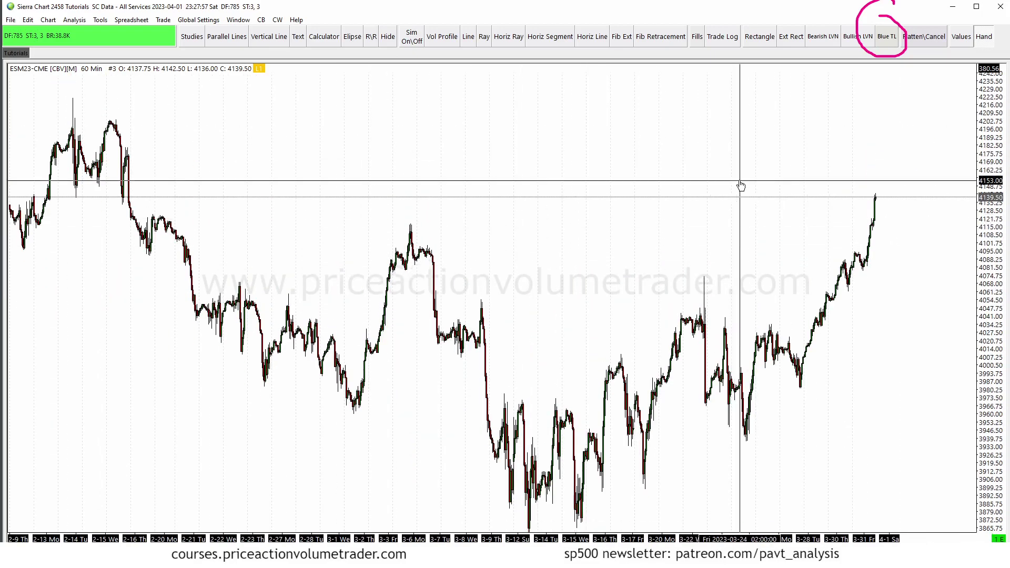
scroll(742, 185, up, 3)
drag(596, 239, 496, 237)
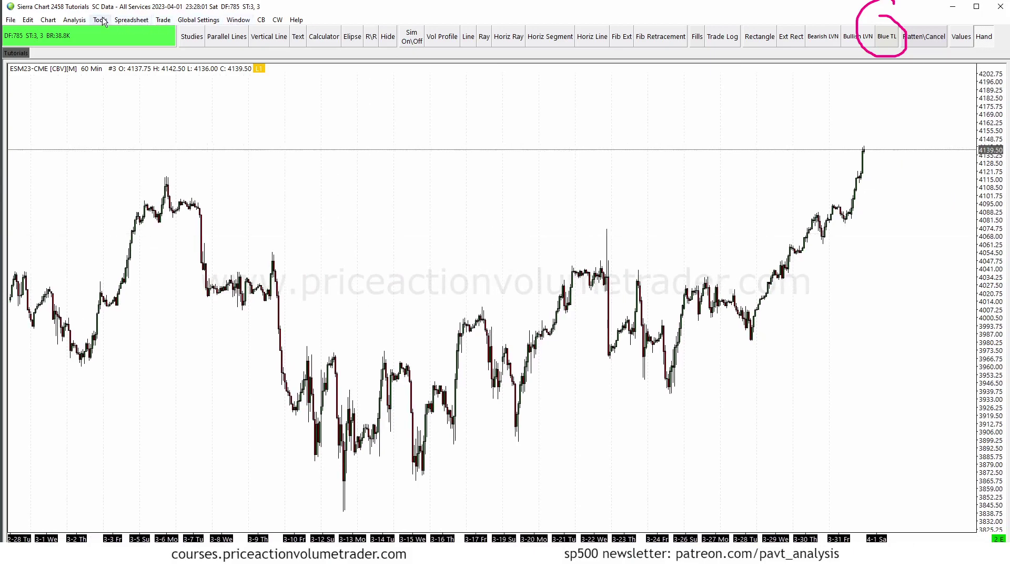
click(470, 38)
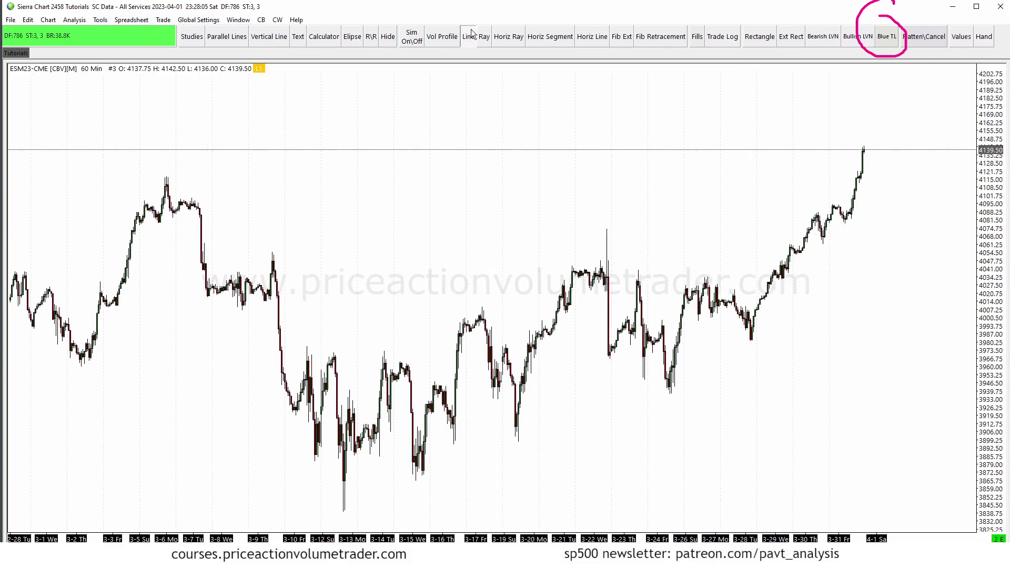
click(304, 372)
click(895, 146)
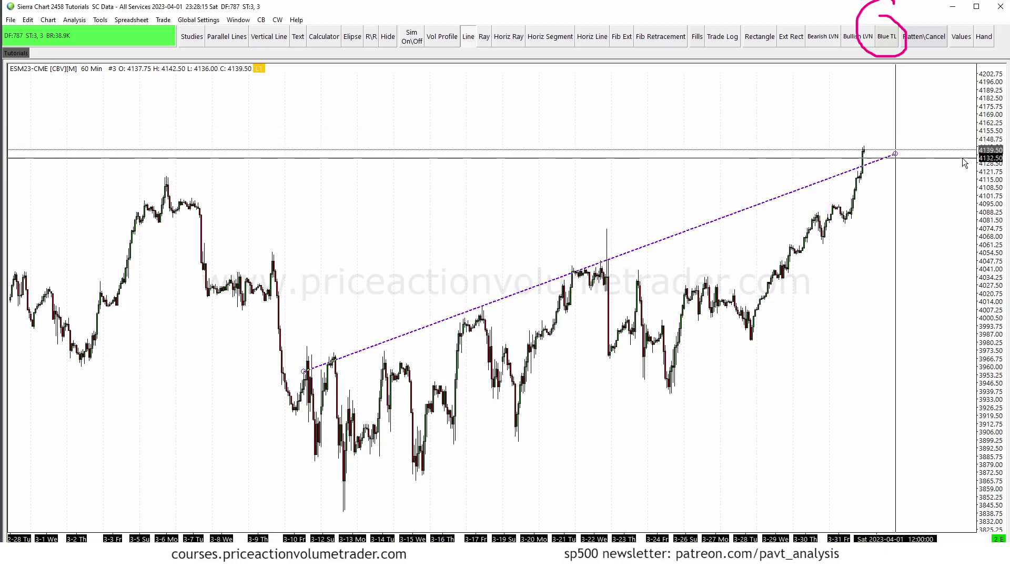
Step: Apply the Blue TL tool configuration to the drawn trend line
click(965, 163)
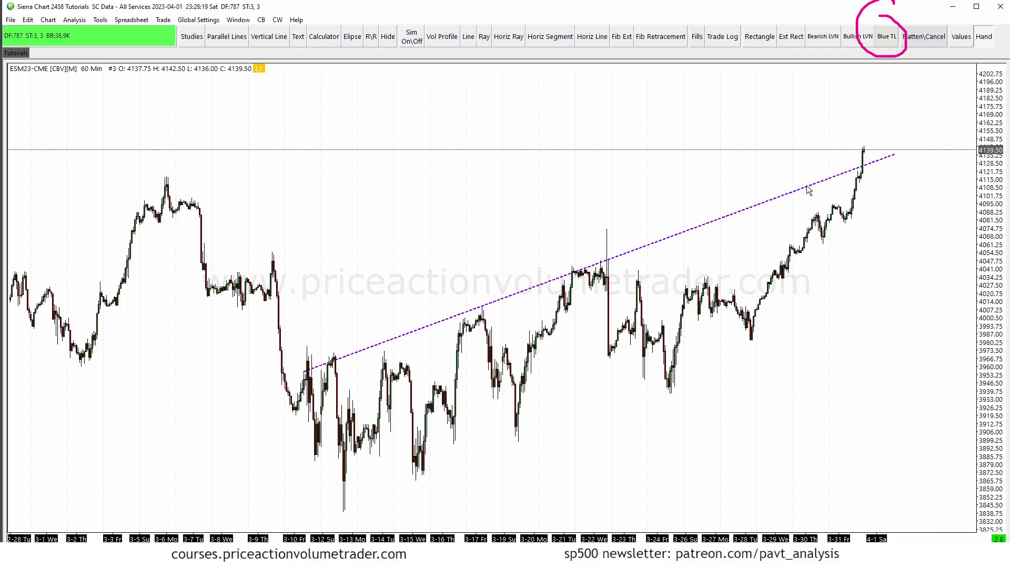
click(887, 42)
click(894, 41)
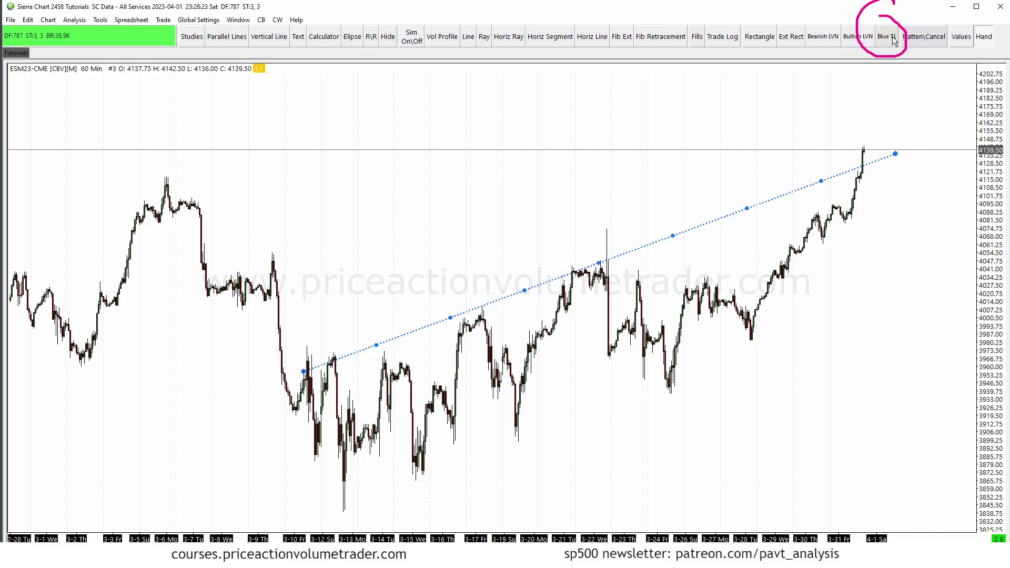
click(768, 228)
Step: Draw a rectangle from the early-March peak (about 4080.75 to 4116.75) across the chart to about 4-1
click(103, 20)
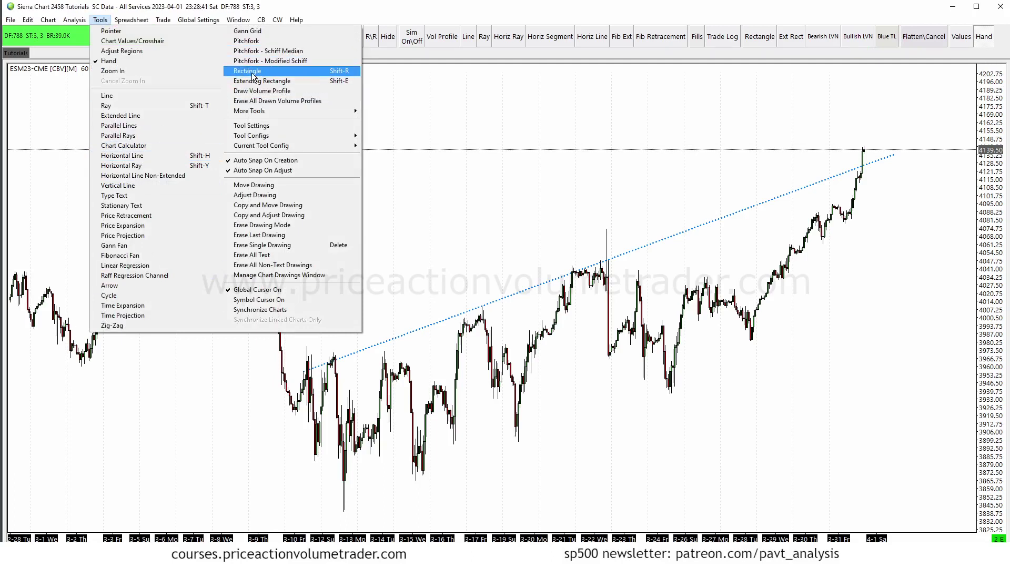
click(253, 74)
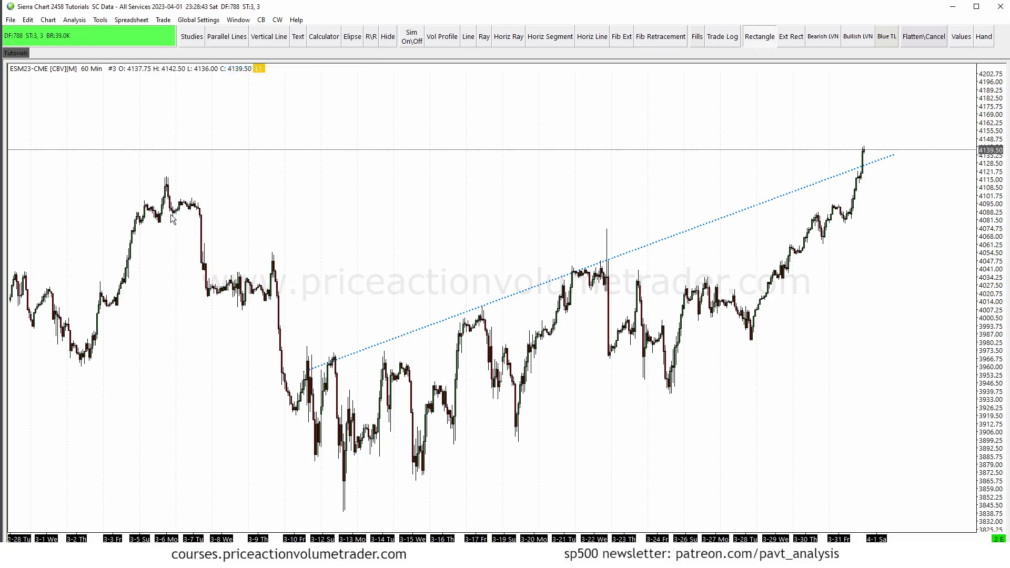
drag(157, 220, 941, 177)
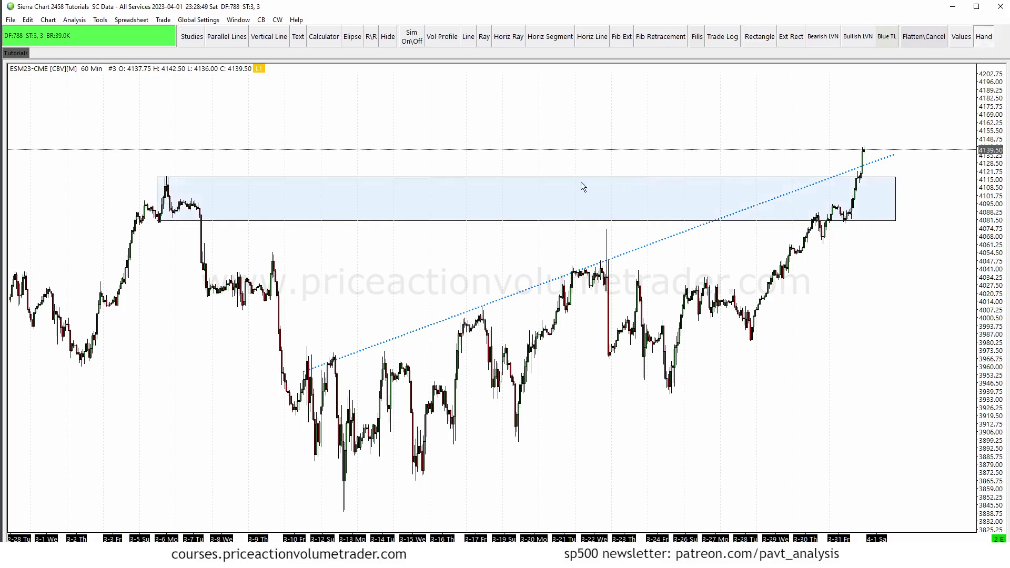
Step: In the rectangle's properties, try the quick-load configurations TC3, TC4 and TC5, and settle on TC6
double_click(431, 178)
drag(531, 165, 716, 243)
click(774, 303)
click(775, 318)
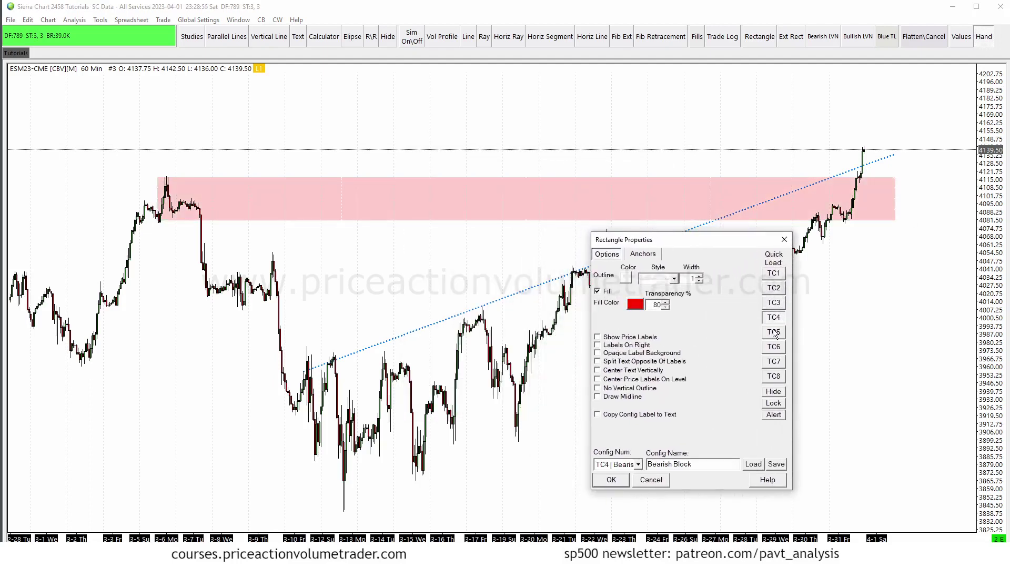
click(774, 332)
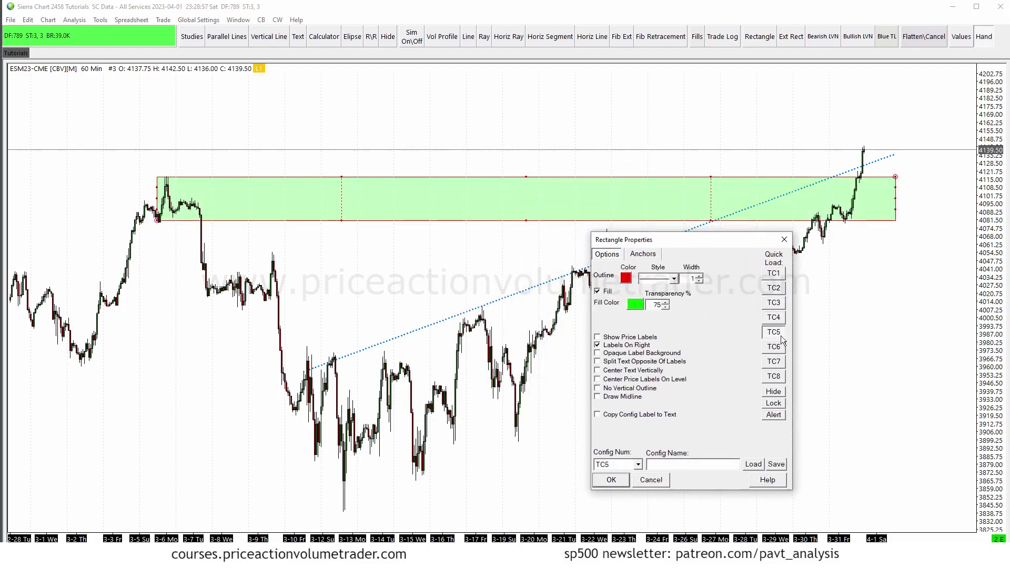
click(770, 351)
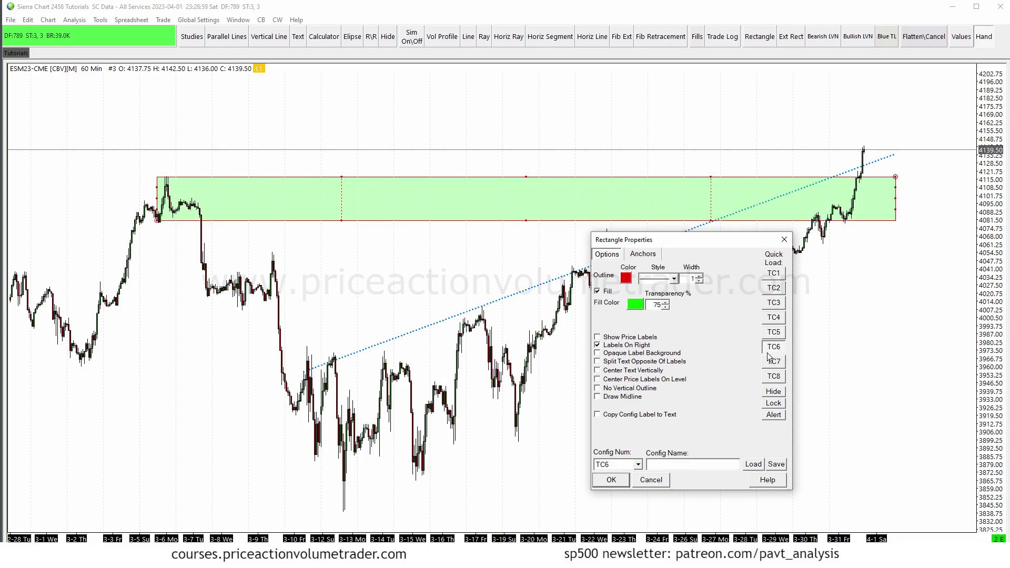
Step: Set the rectangle's outline colour to black and its fill colour to yellow
click(627, 277)
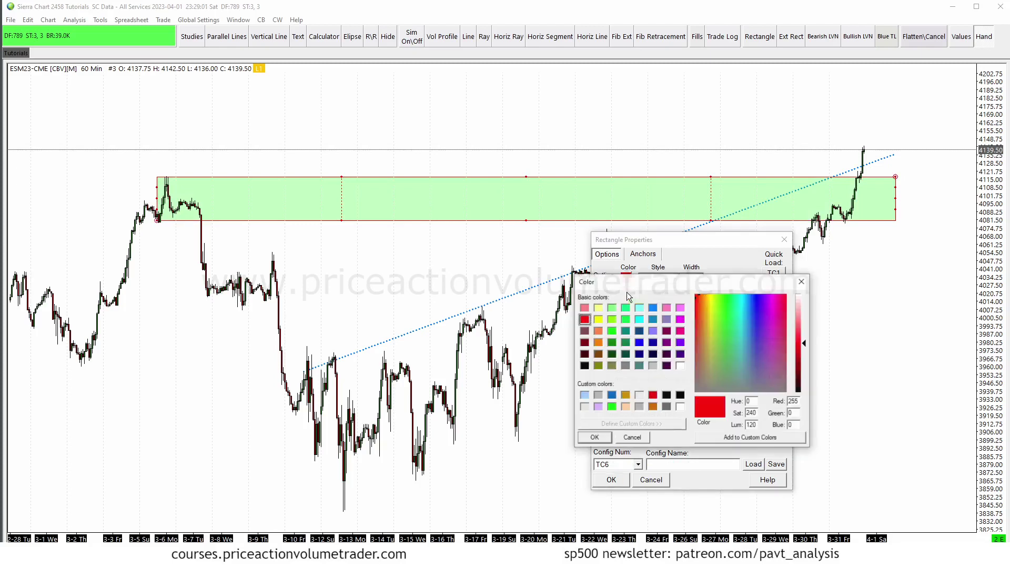
click(586, 367)
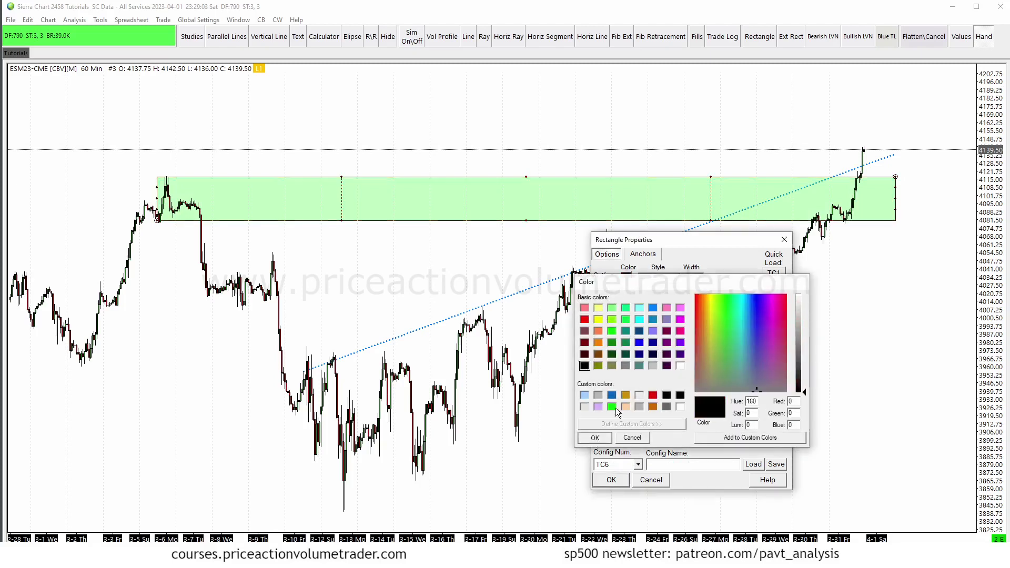
click(594, 438)
click(635, 304)
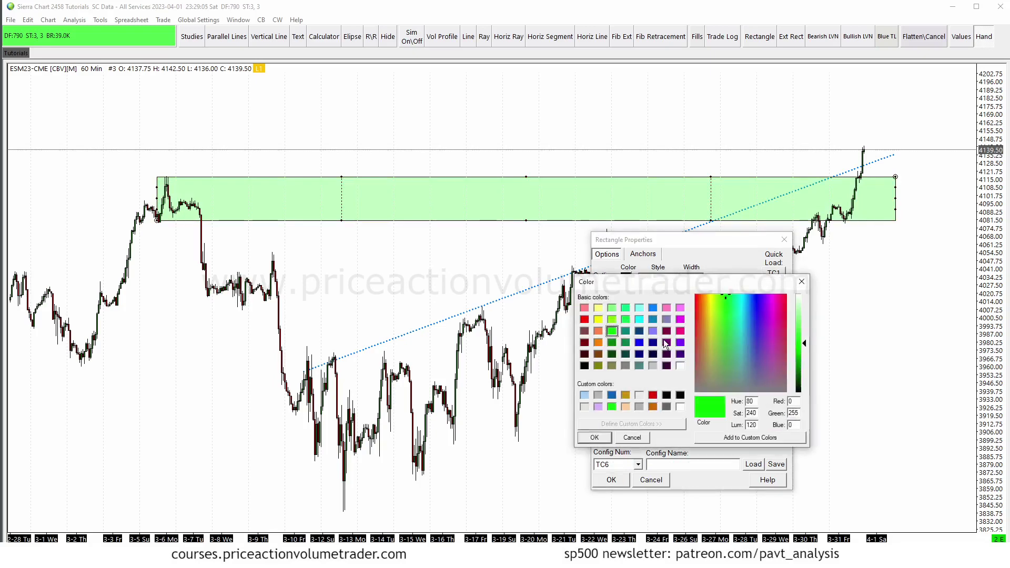
click(600, 320)
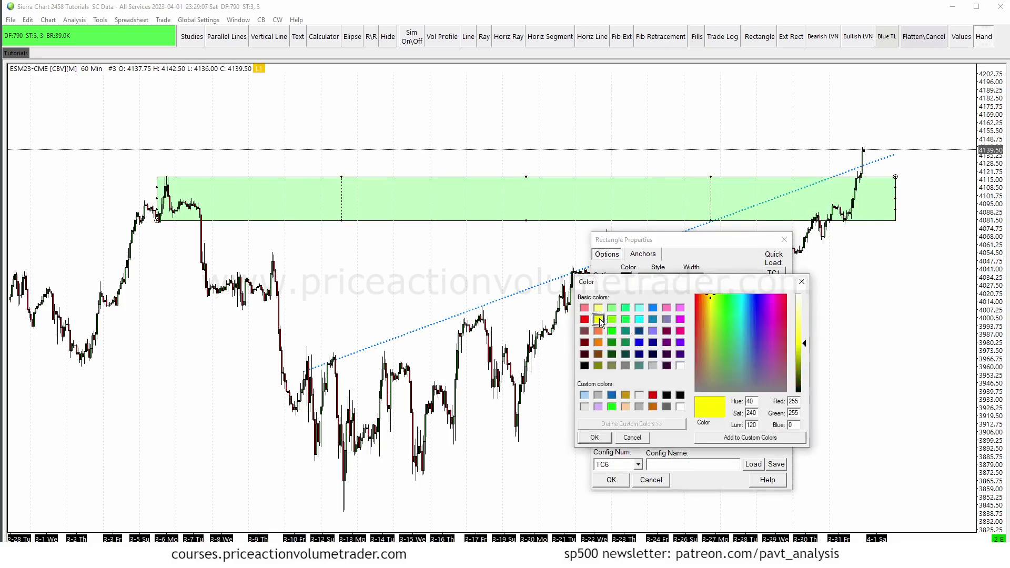
click(595, 438)
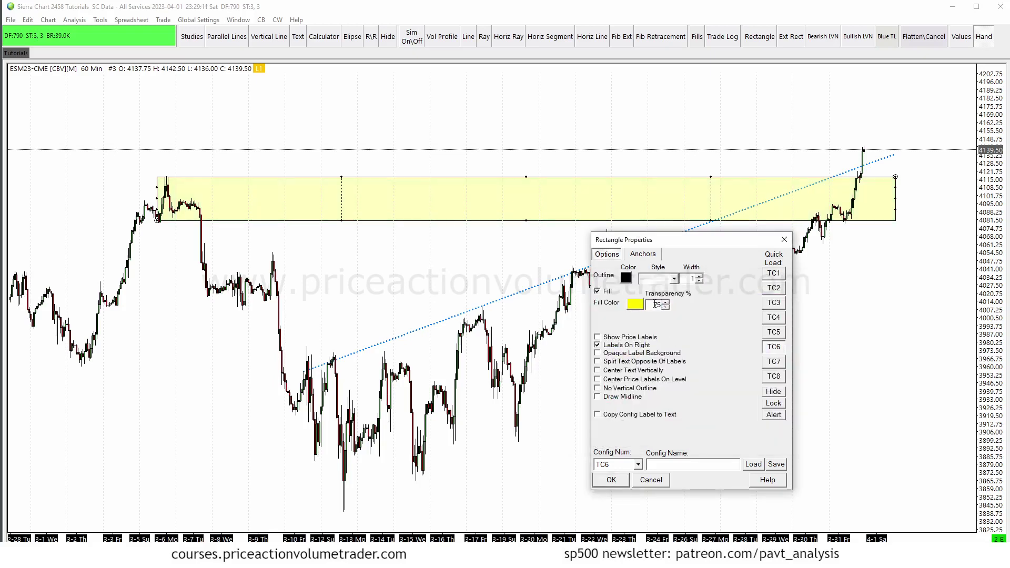
Step: Set the rectangle's fill transparency to 90% and enable its price labels
text(90)
click(706, 334)
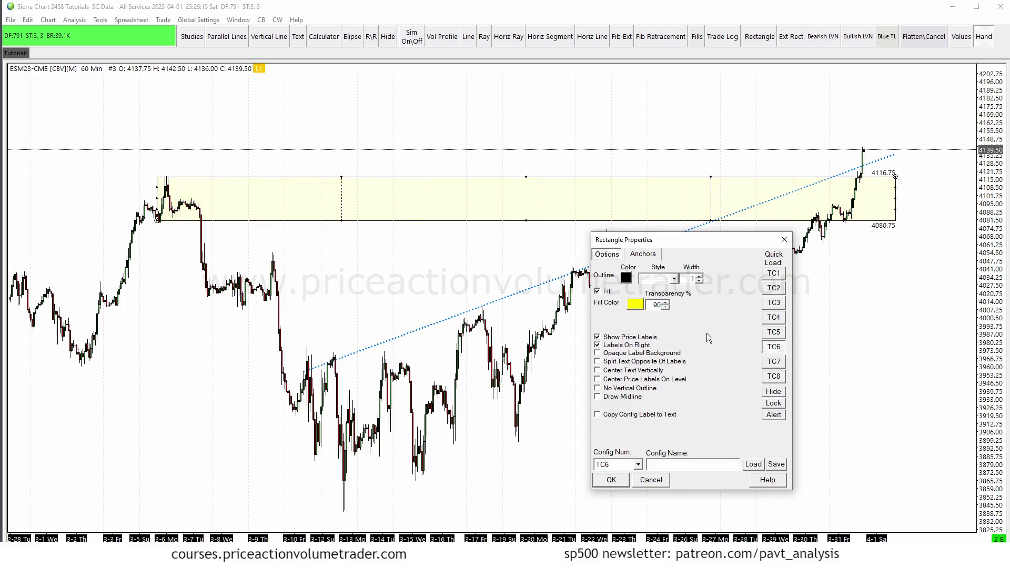
click(612, 338)
click(616, 341)
Step: Save the rectangle settings to TC6 under the name Yellow Rectangle and accept the properties
text(Yellow Rectangle)
click(778, 465)
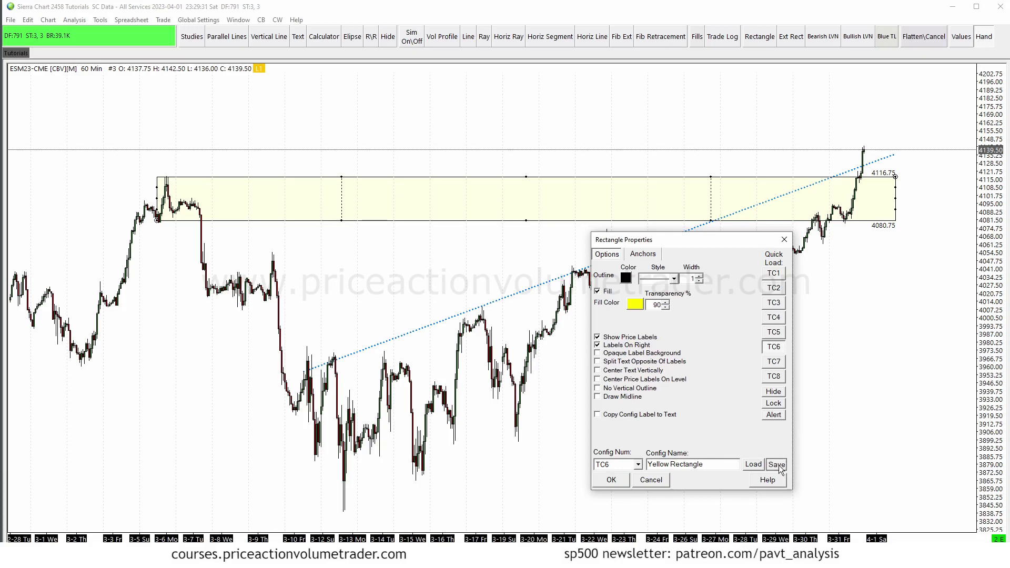
click(612, 479)
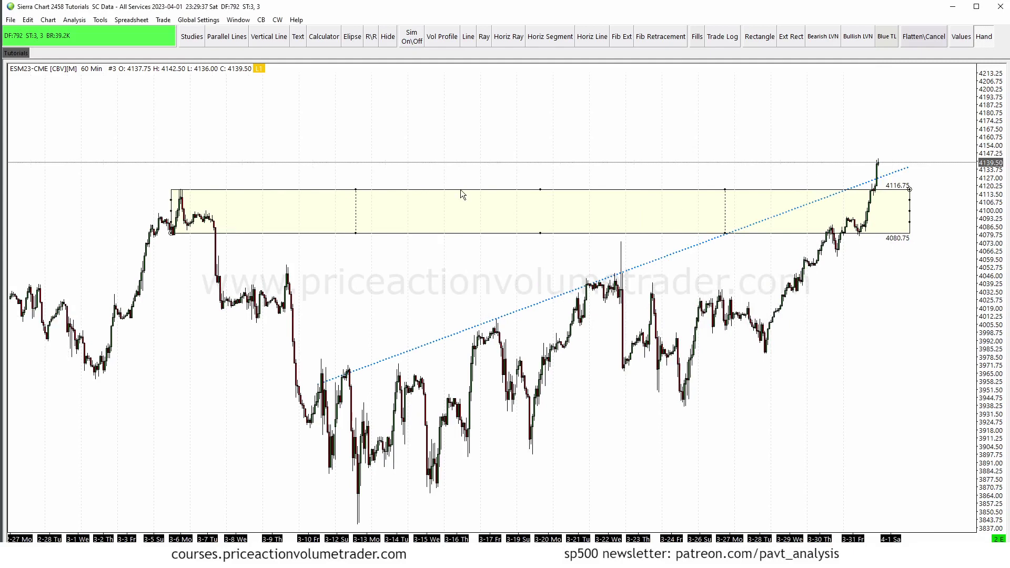
Step: Delete the yellow rectangle and draw a new one over the same peak, about 4079.50 to 4118, extending to 4-1
key(Delete)
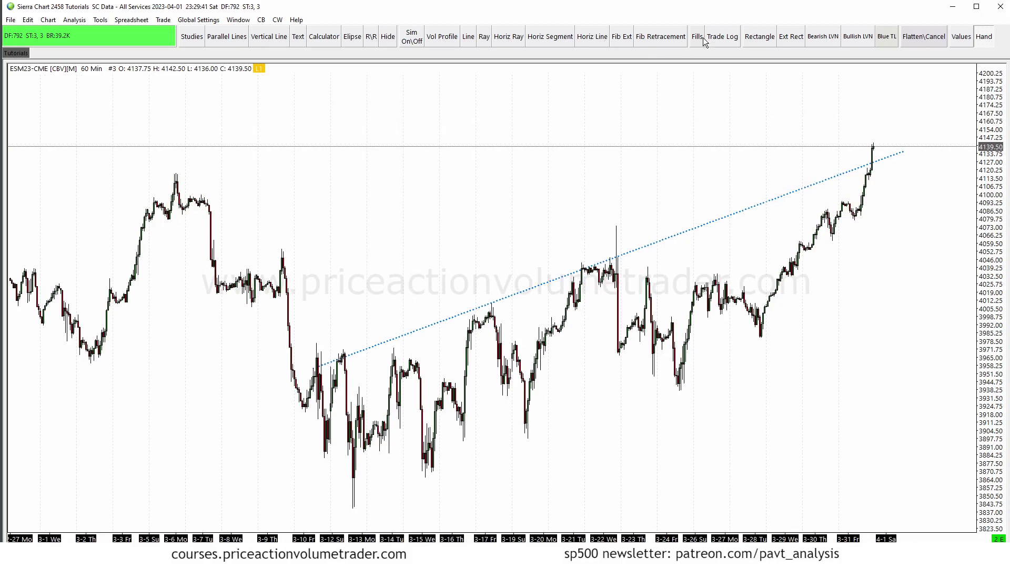
click(100, 20)
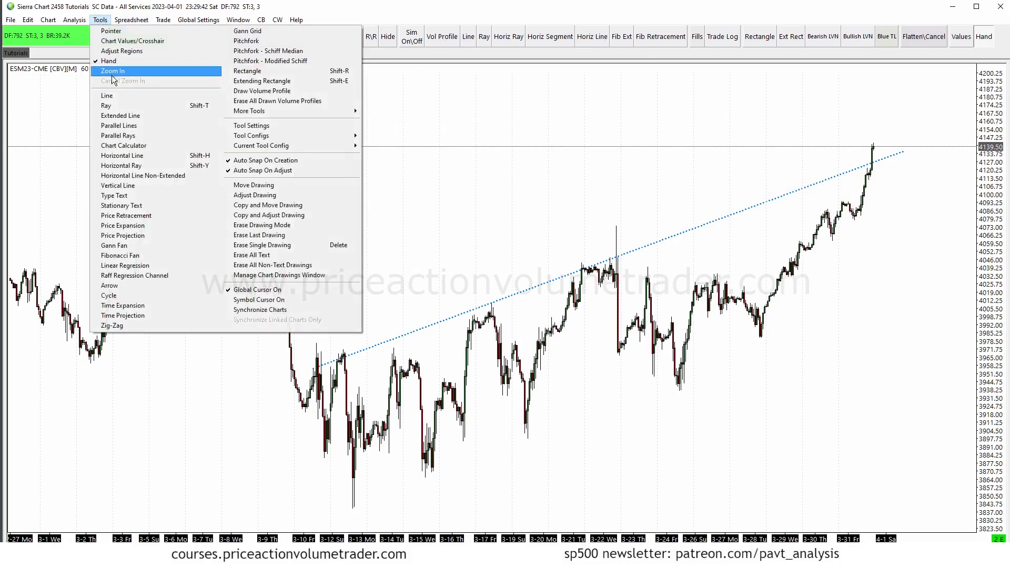
click(263, 70)
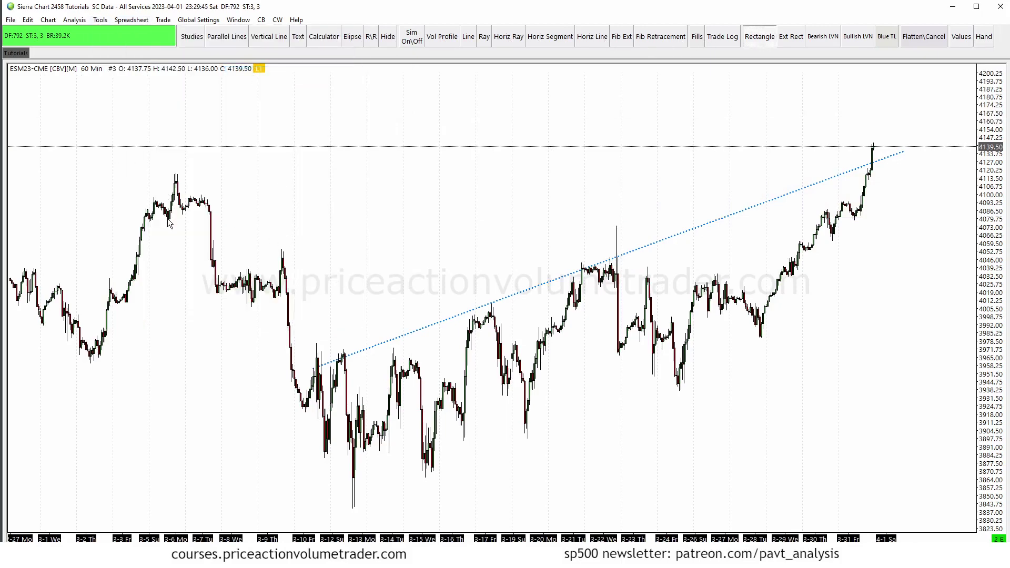
mouse_move(169, 219)
mouse_down()
mouse_move(875, 218)
mouse_move(970, 203)
mouse_move(978, 176)
mouse_up()
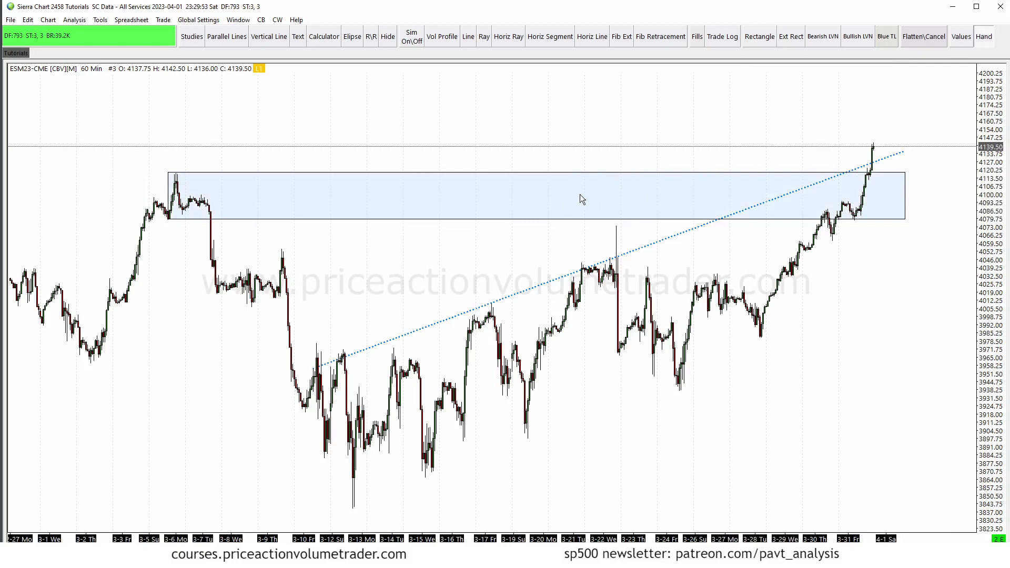
Step: Compare configurations TC7 and TC6 on the new rectangle, then accept its properties with TC6, Yellow Rectangle, loaded
double_click(720, 174)
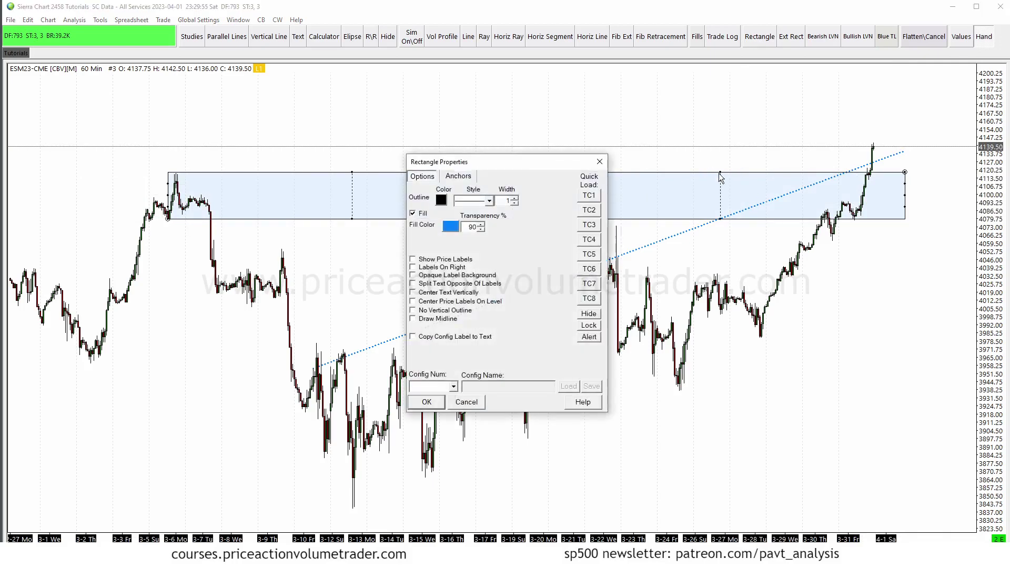
drag(508, 160, 377, 241)
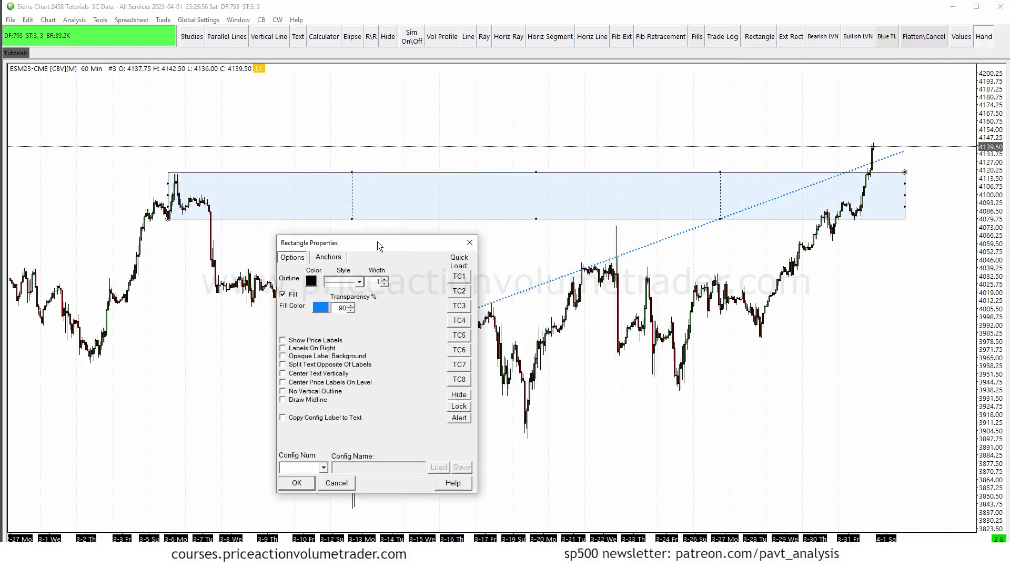
click(460, 365)
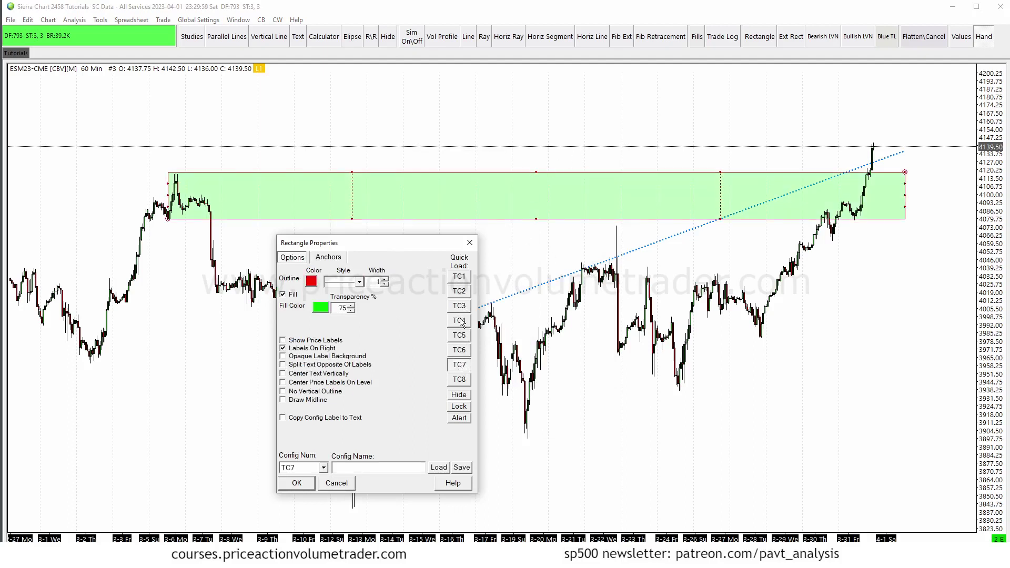
click(459, 351)
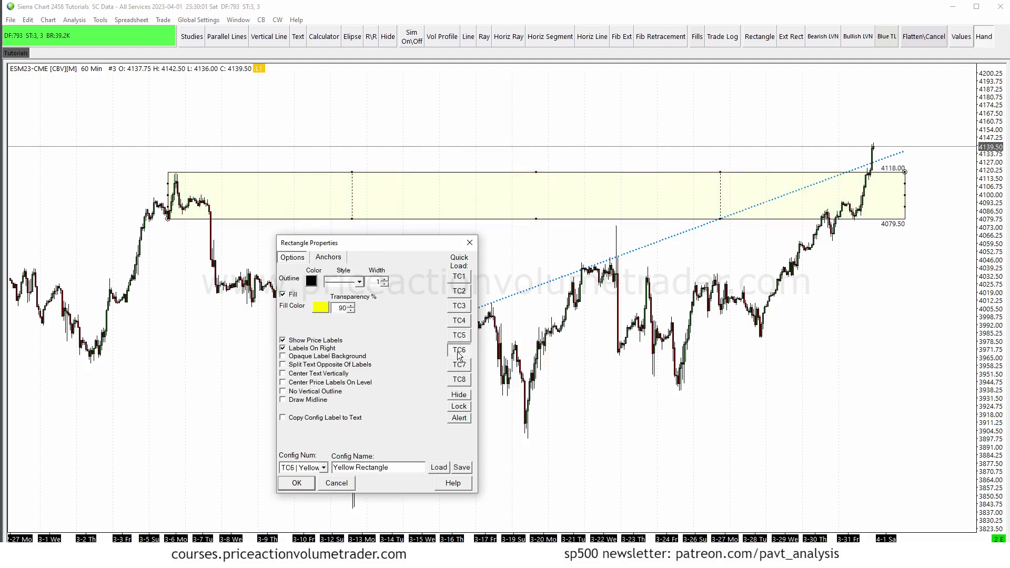
click(459, 365)
click(459, 352)
click(297, 484)
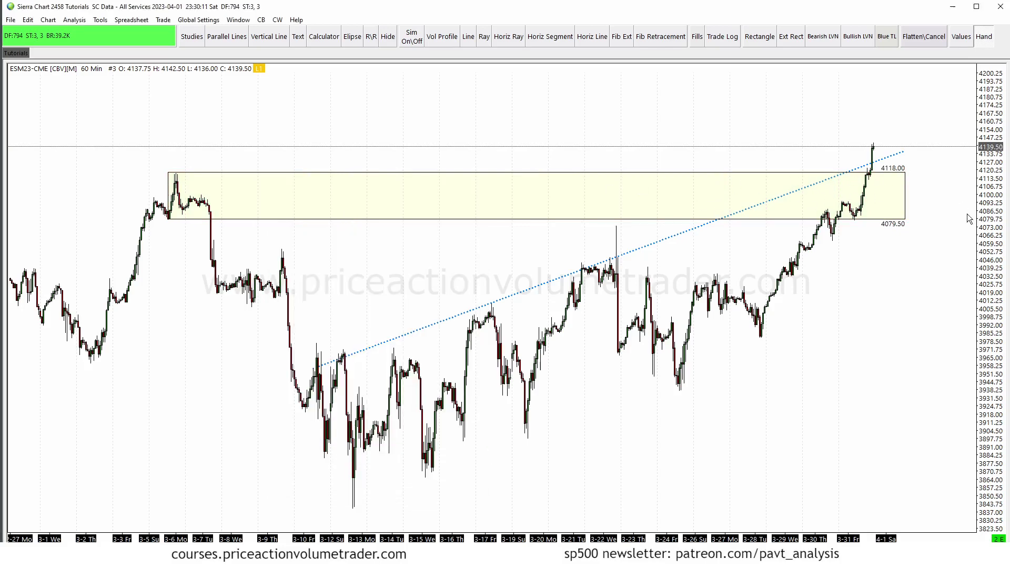
Step: Delete the yellow rectangle and the blue dotted trend line from the chart
drag(997, 243, 994, 252)
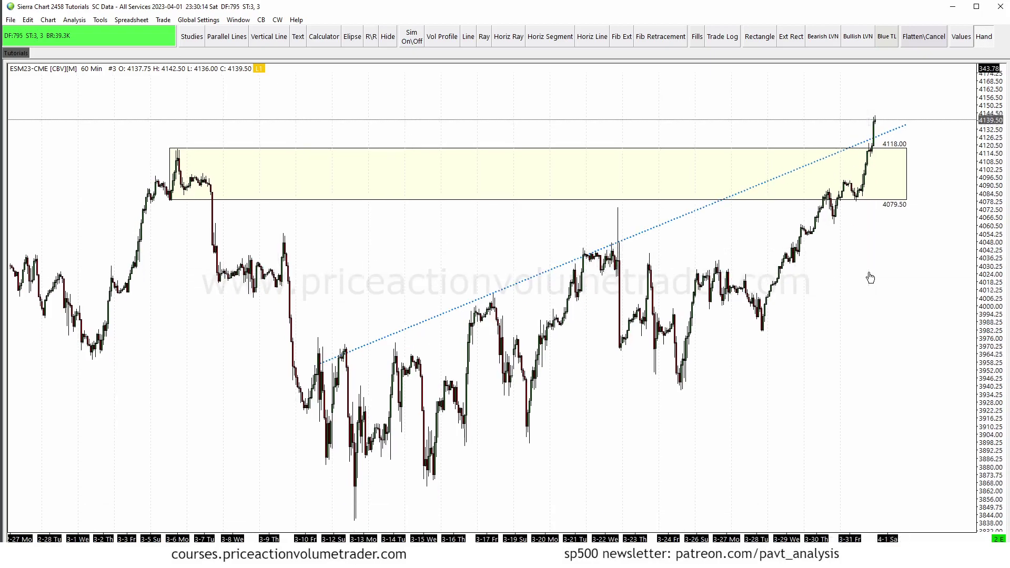
click(413, 148)
key(Delete)
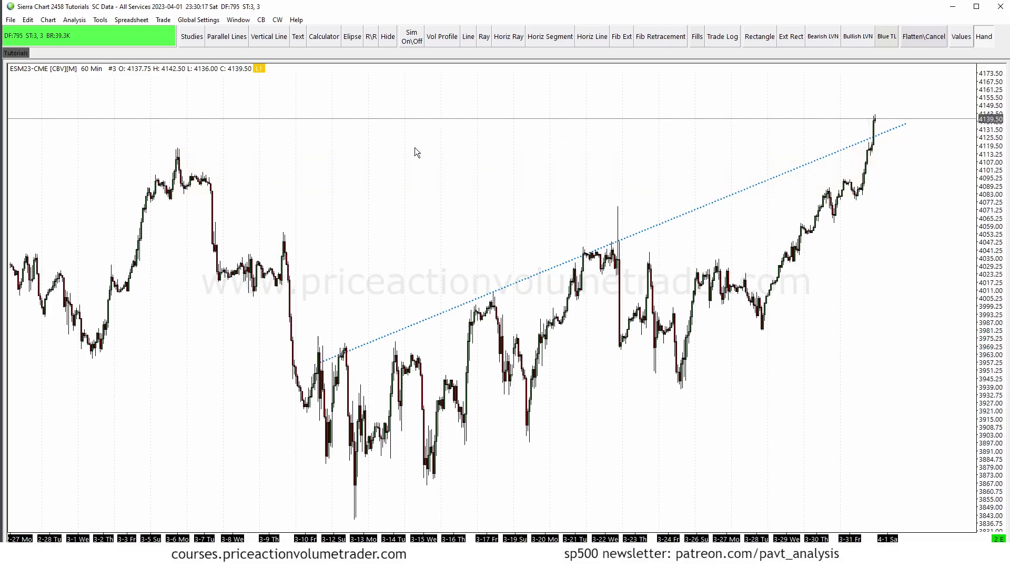
click(708, 209)
key(Delete)
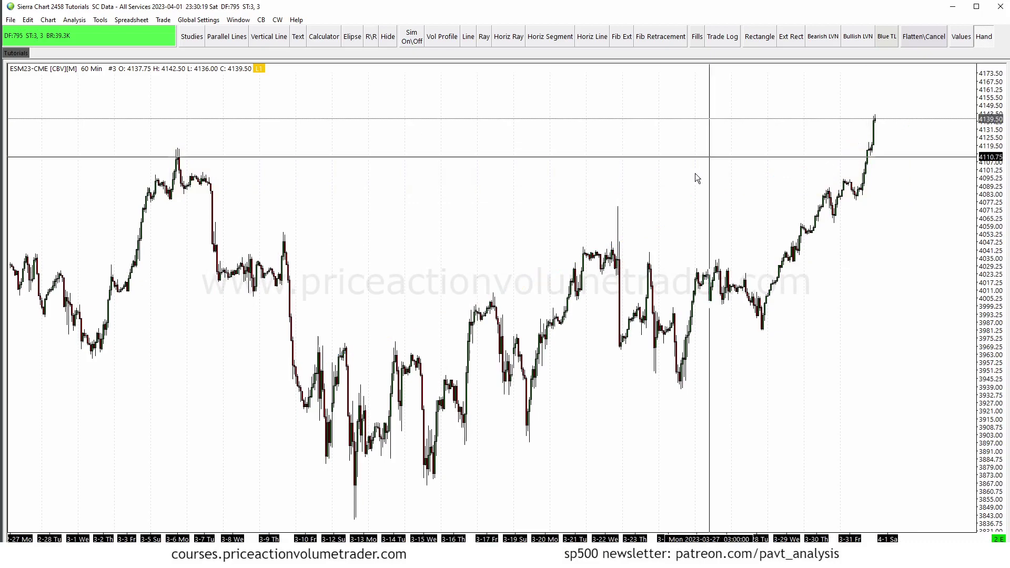
Step: Draw a ray from the 3-24 low at about 3937.75 through the 3-28 swing low near 3982
scroll(695, 174, up, 3)
scroll(691, 180, up, 3)
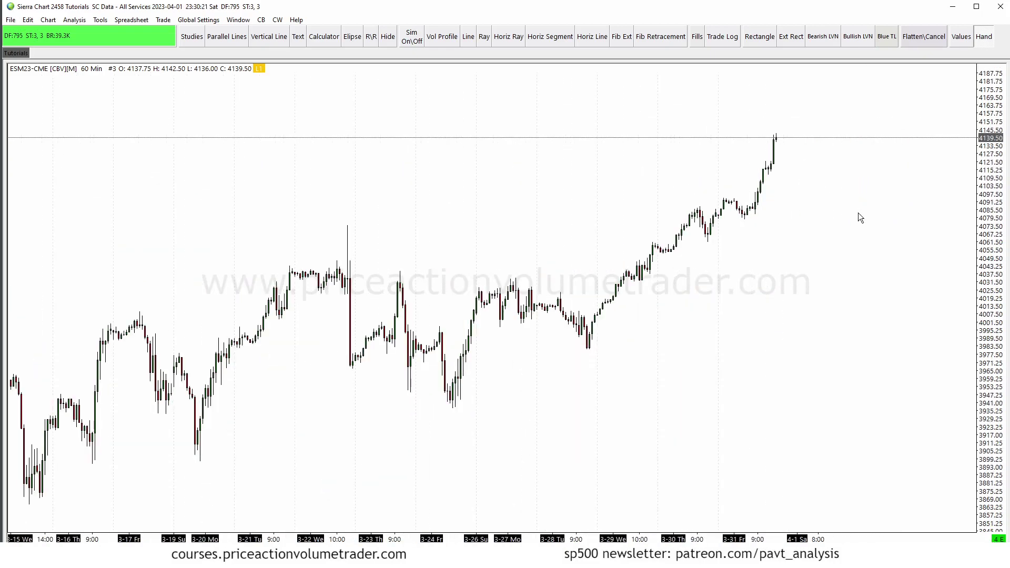
scroll(706, 236, up, 5)
scroll(593, 254, down, 4)
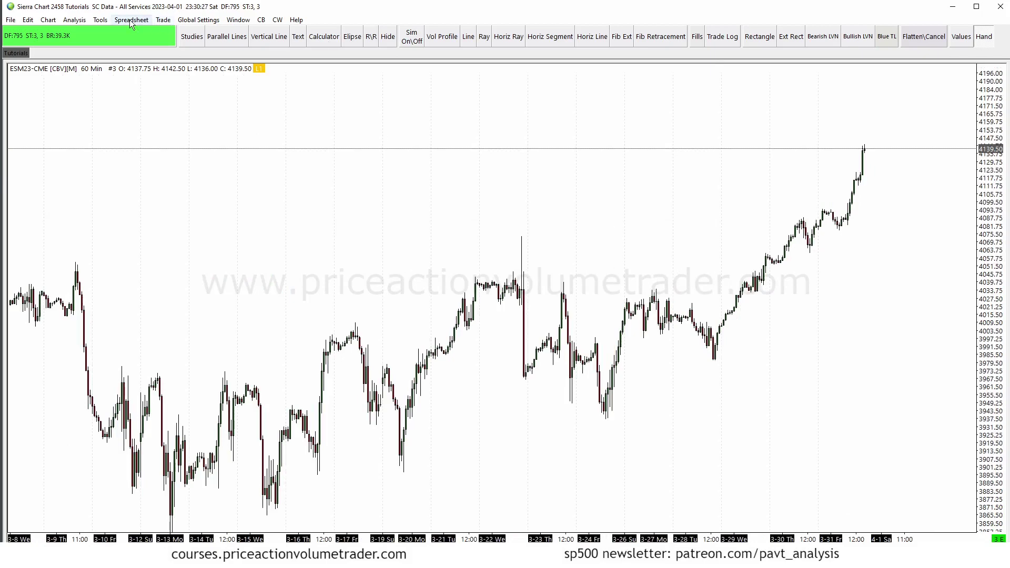
click(100, 19)
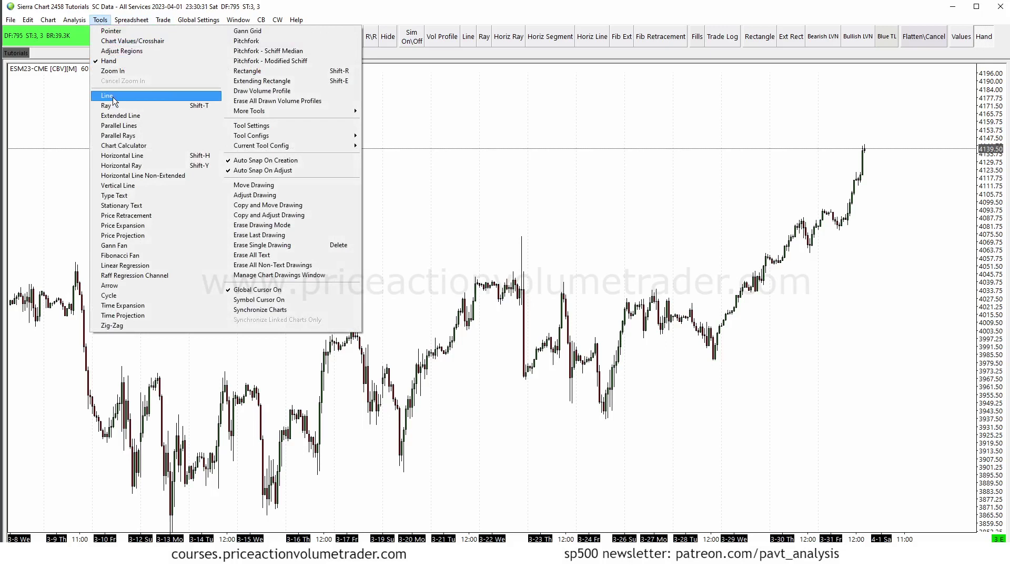
click(116, 105)
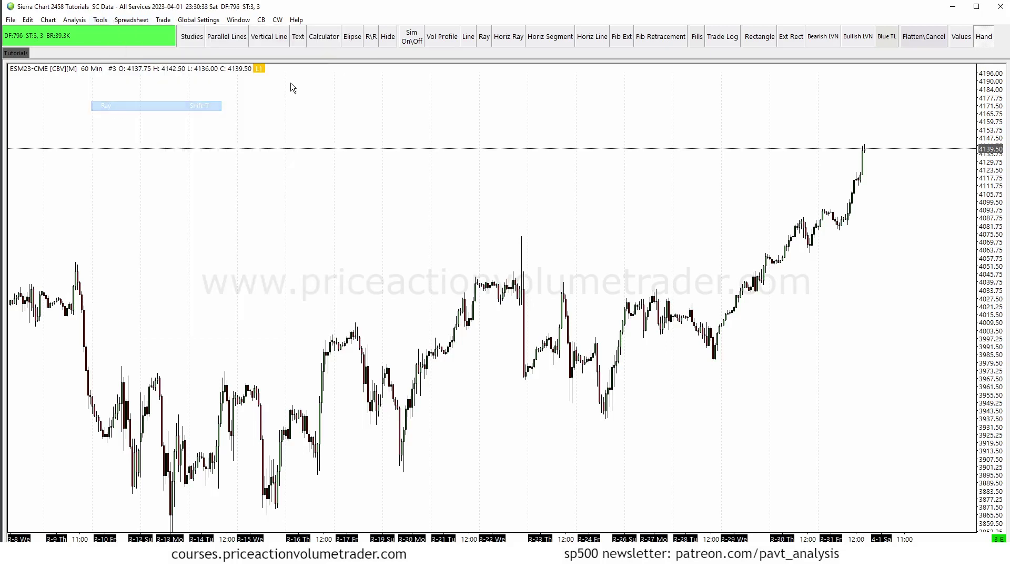
click(608, 418)
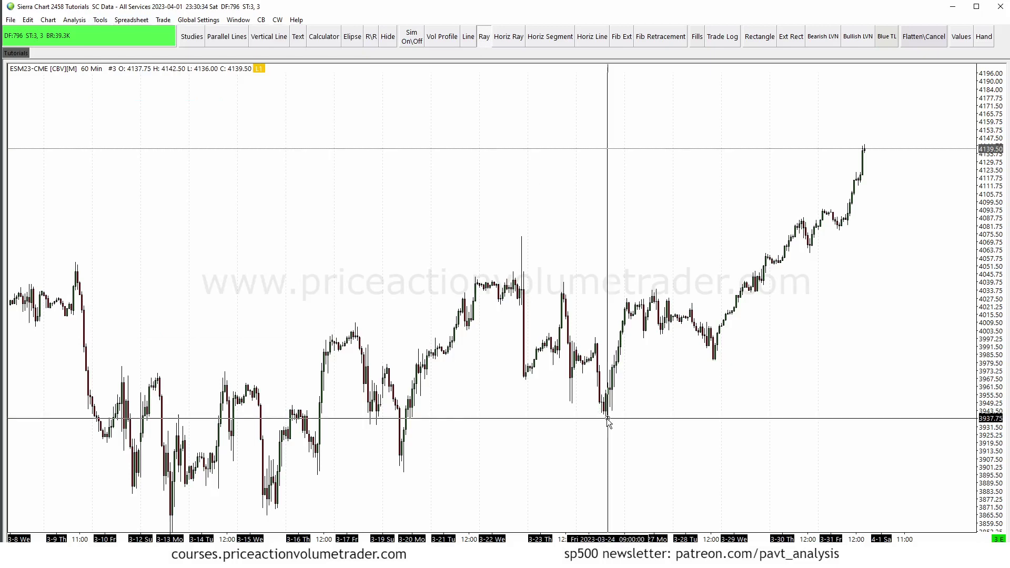
click(715, 362)
key(Escape)
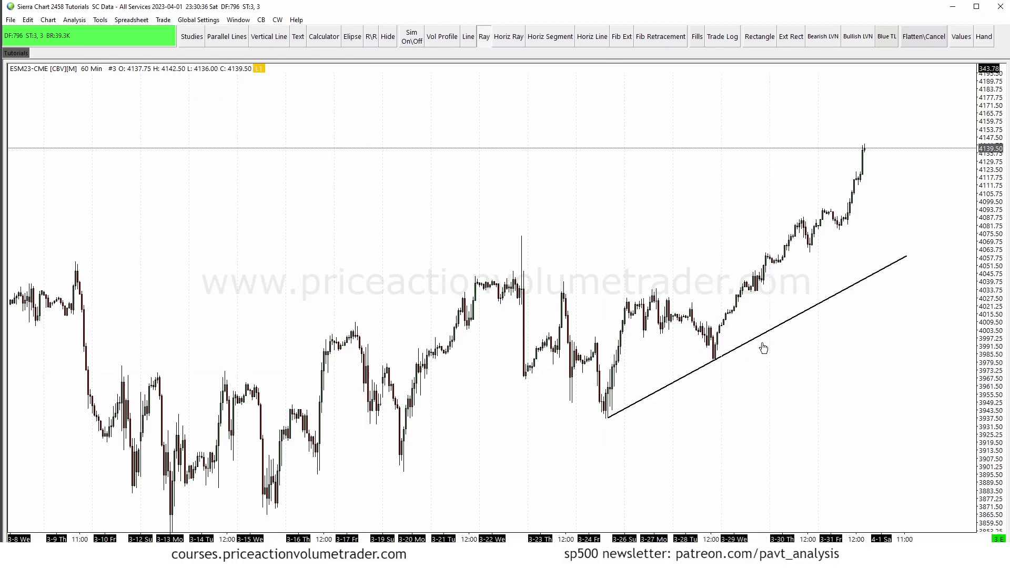
scroll(762, 345, up, 3)
scroll(749, 352, up, 2)
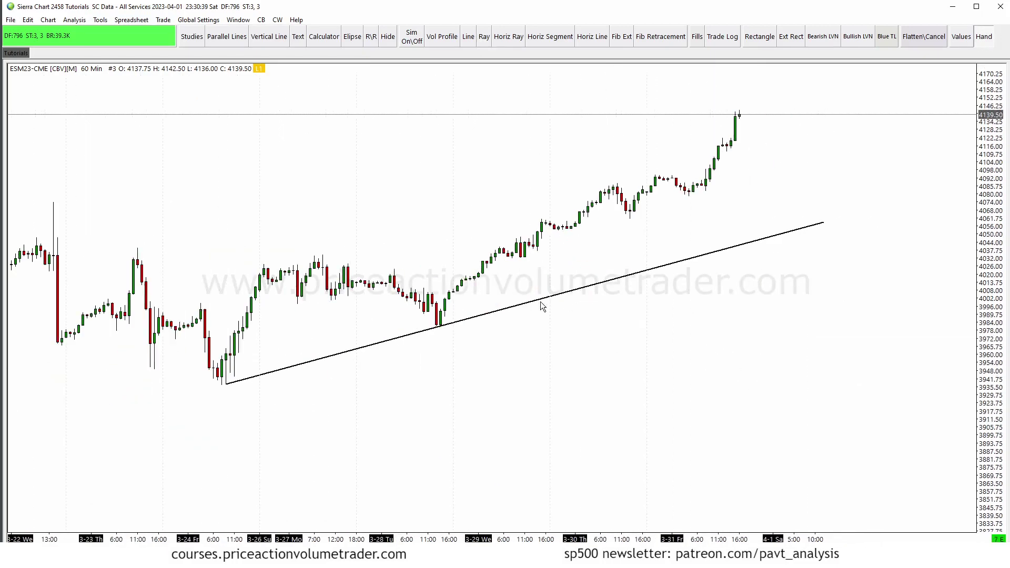
Step: Load the TC1 configuration, Black TL, in the properties of the ray under the swing lows and accept them
scroll(579, 289, up, 3)
drag(1003, 342, 1004, 388)
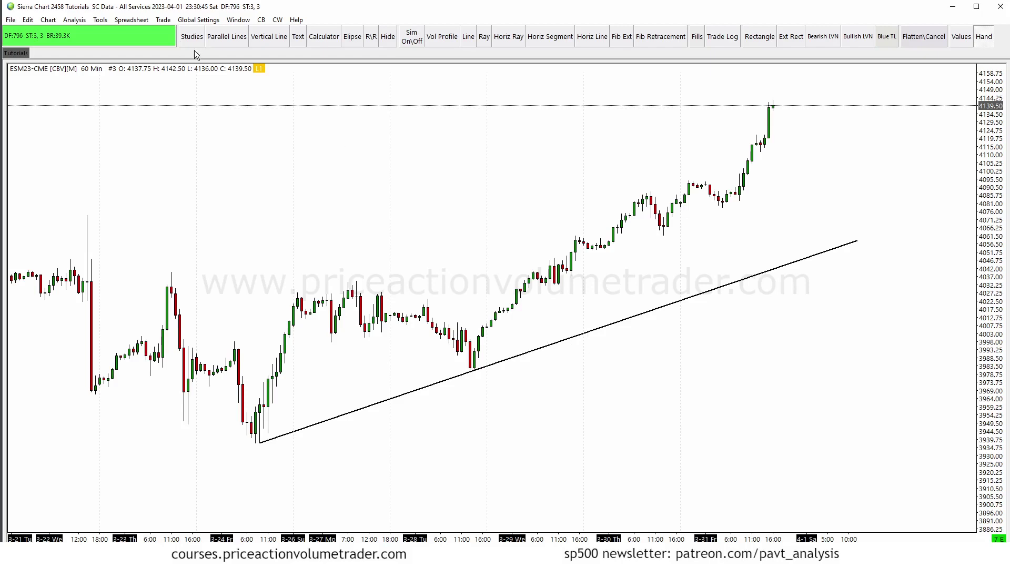
double_click(651, 313)
drag(459, 159, 235, 100)
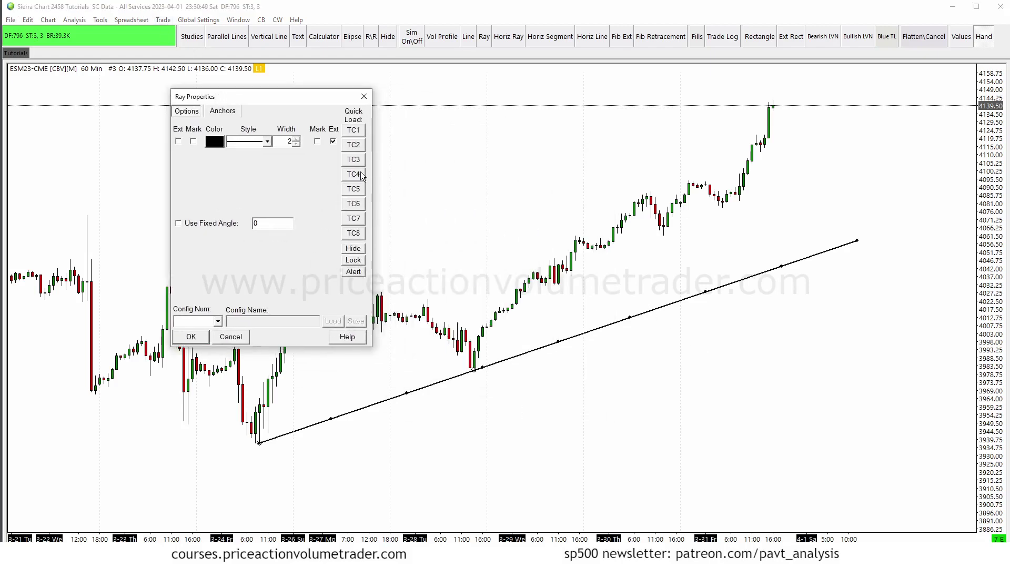
click(354, 130)
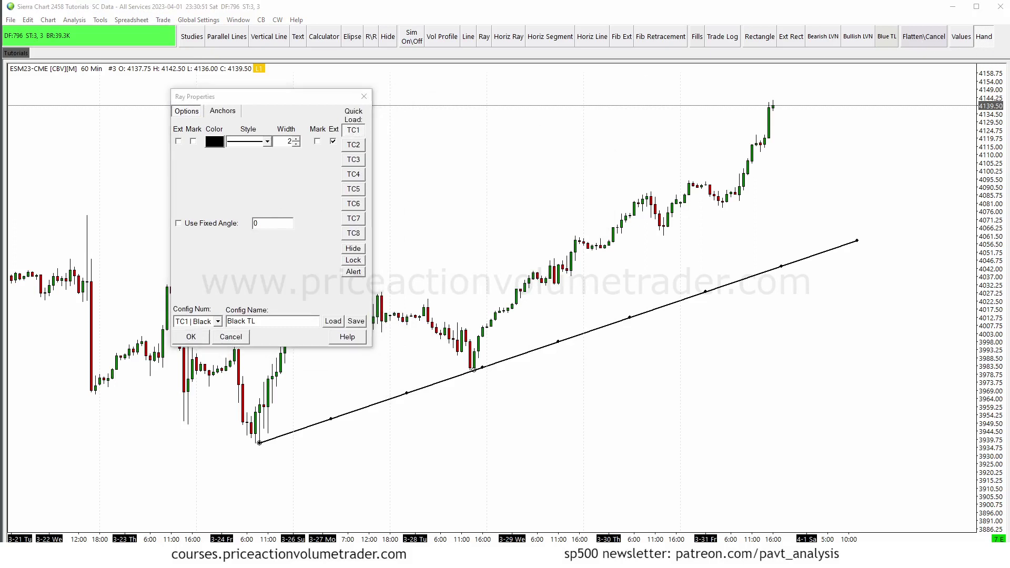
mouse_move(350, 120)
mouse_down()
mouse_move(382, 139)
mouse_move(365, 116)
mouse_move(347, 143)
mouse_up()
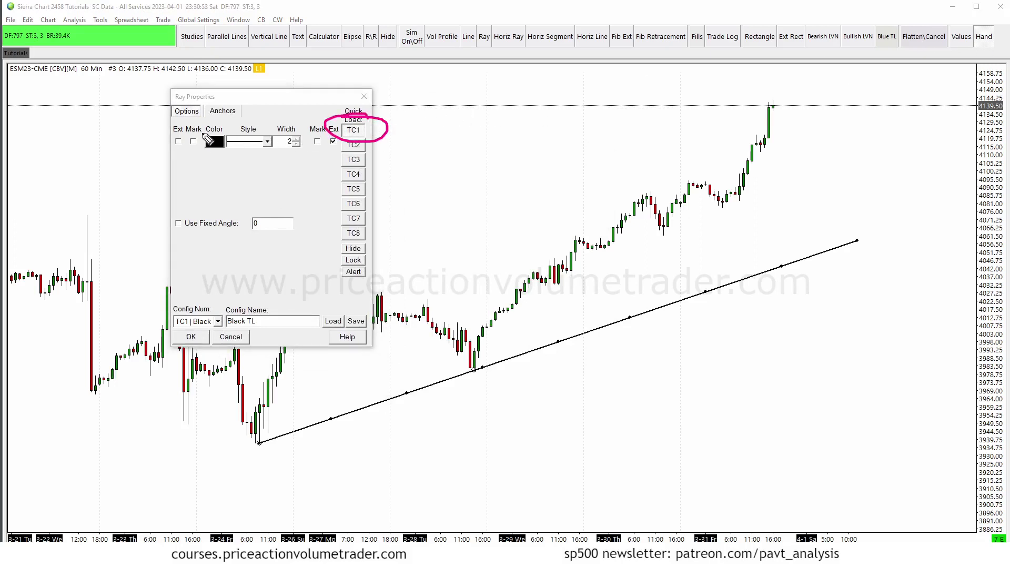
mouse_move(214, 134)
mouse_down()
mouse_move(233, 152)
mouse_move(227, 129)
mouse_move(254, 138)
mouse_move(226, 146)
mouse_move(253, 140)
mouse_move(309, 136)
mouse_up()
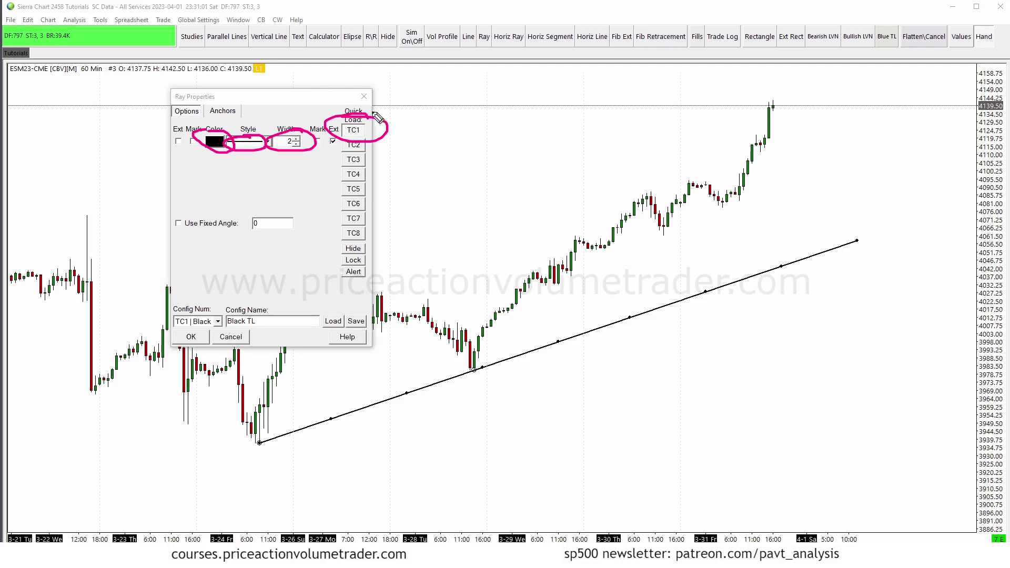
mouse_move(378, 117)
mouse_down()
mouse_move(341, 124)
mouse_move(378, 134)
mouse_move(322, 132)
mouse_move(358, 125)
mouse_move(374, 141)
mouse_up()
key(e)
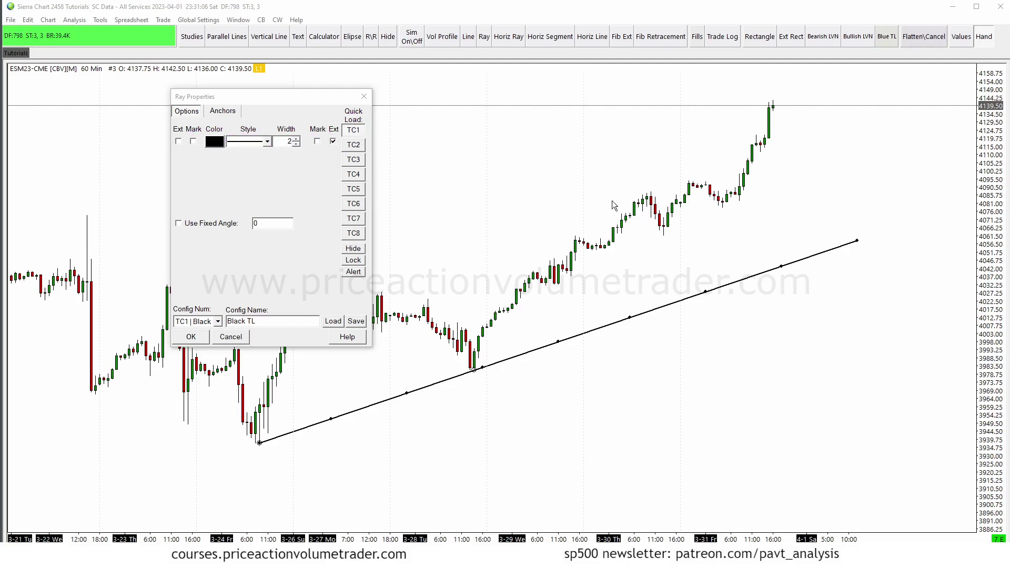
click(187, 335)
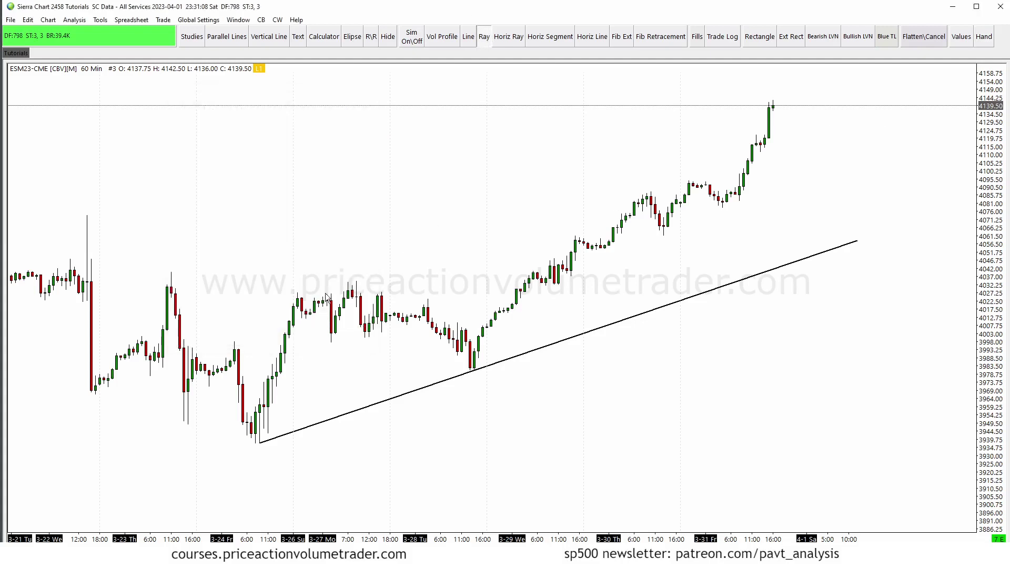
Step: Draw a second ray above price from the 3-26 high at about 4022 through the 3-30 swing high near 4087
click(294, 303)
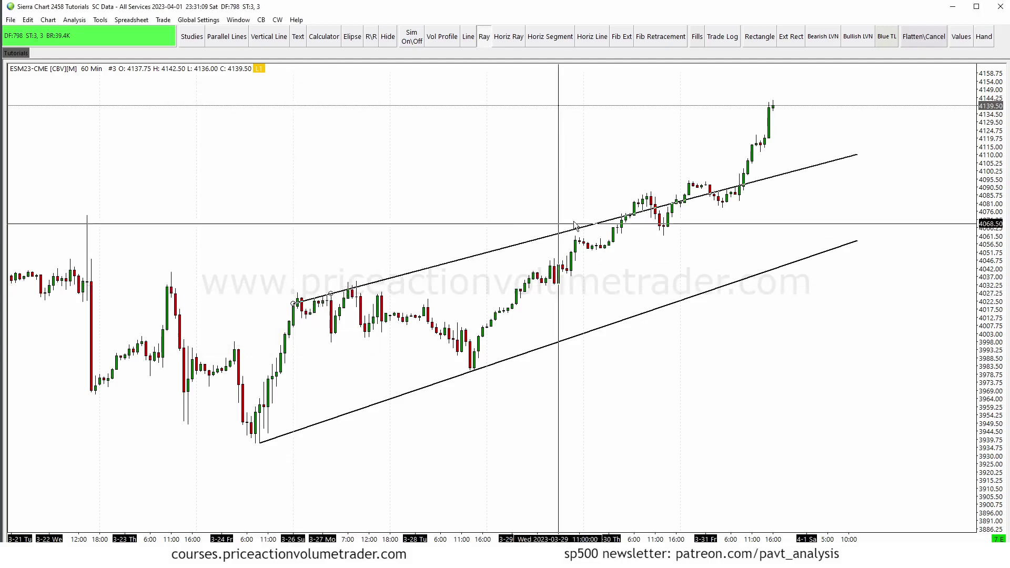
click(650, 193)
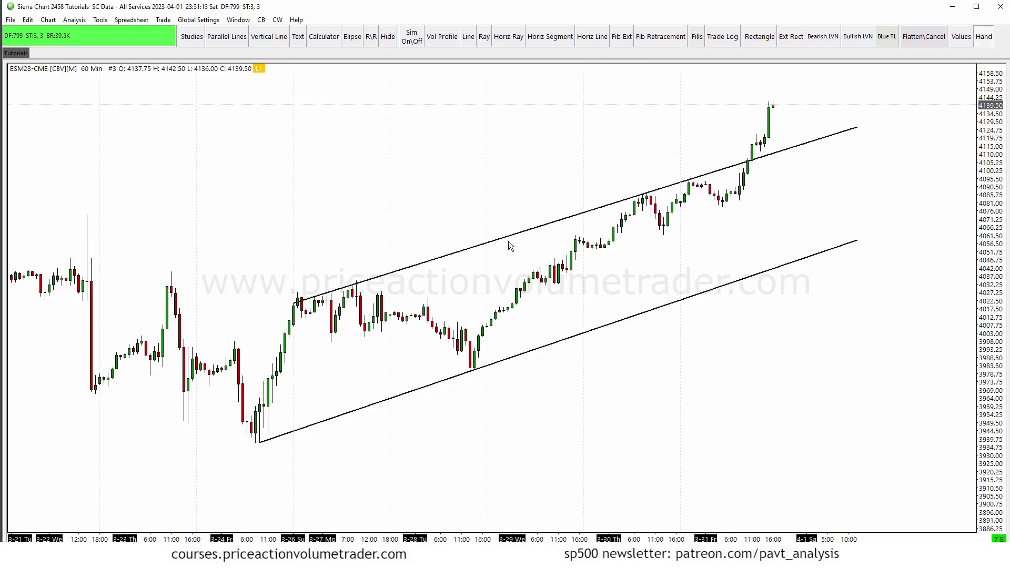
drag(508, 242, 579, 206)
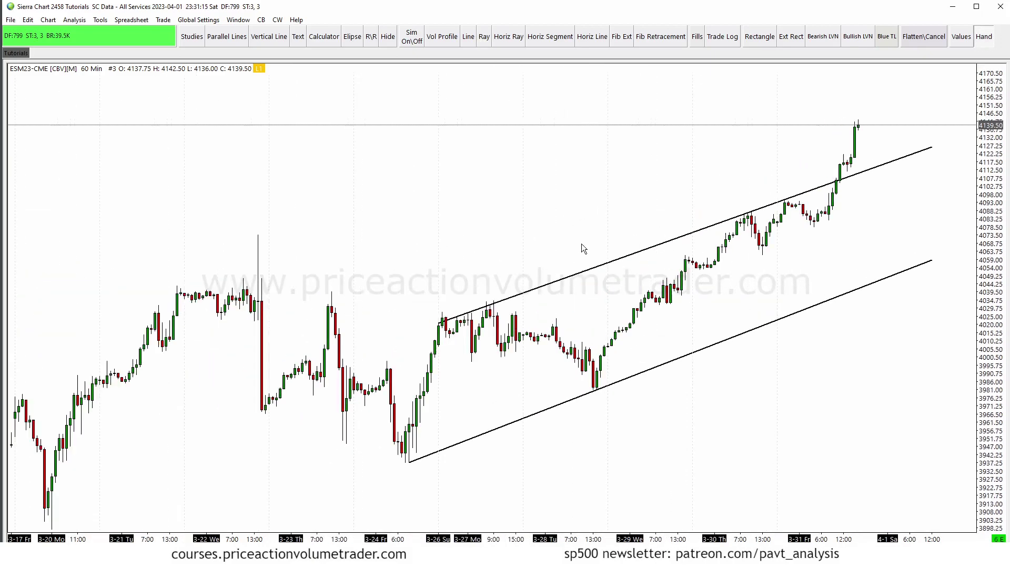
mouse_move(582, 245)
mouse_down()
mouse_move(546, 173)
mouse_move(587, 228)
mouse_up()
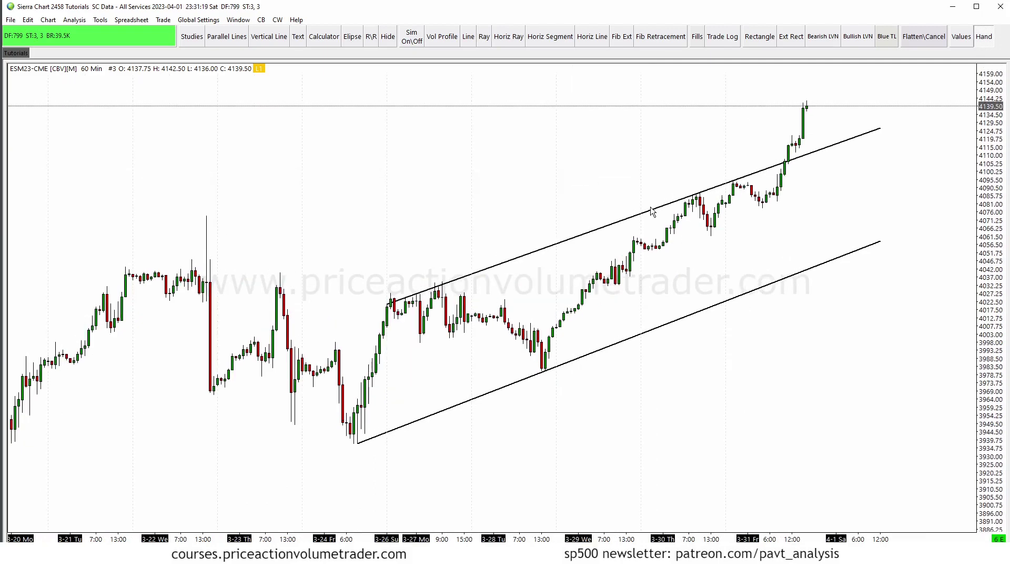